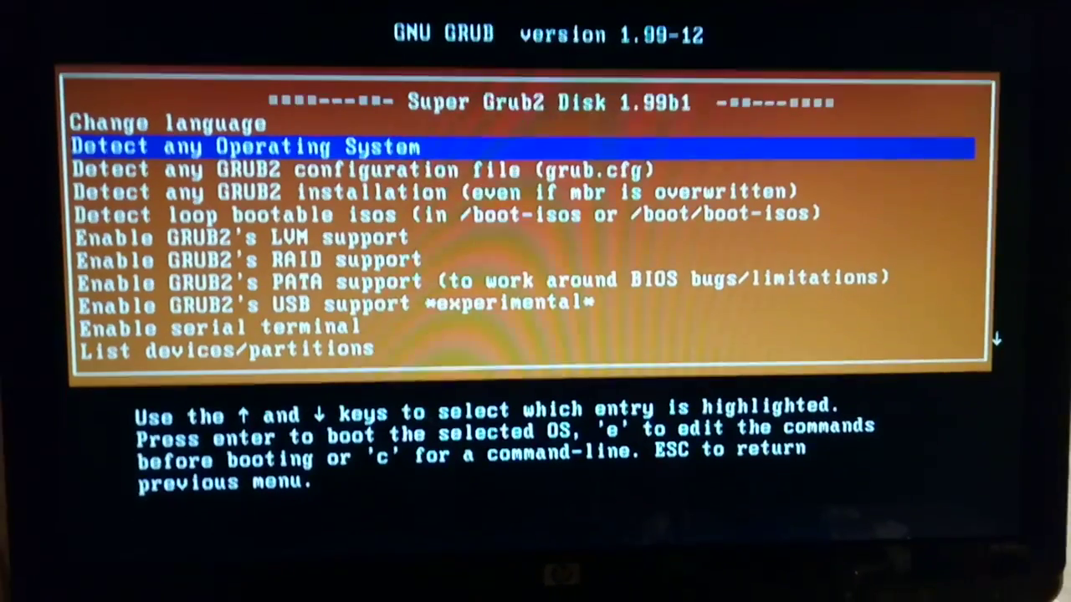
# Step: Detect any operating system in Super Grub2 Disk and boot new_os_prober.iso from memory among the unlisted ISOs
pyautogui.press('Return')
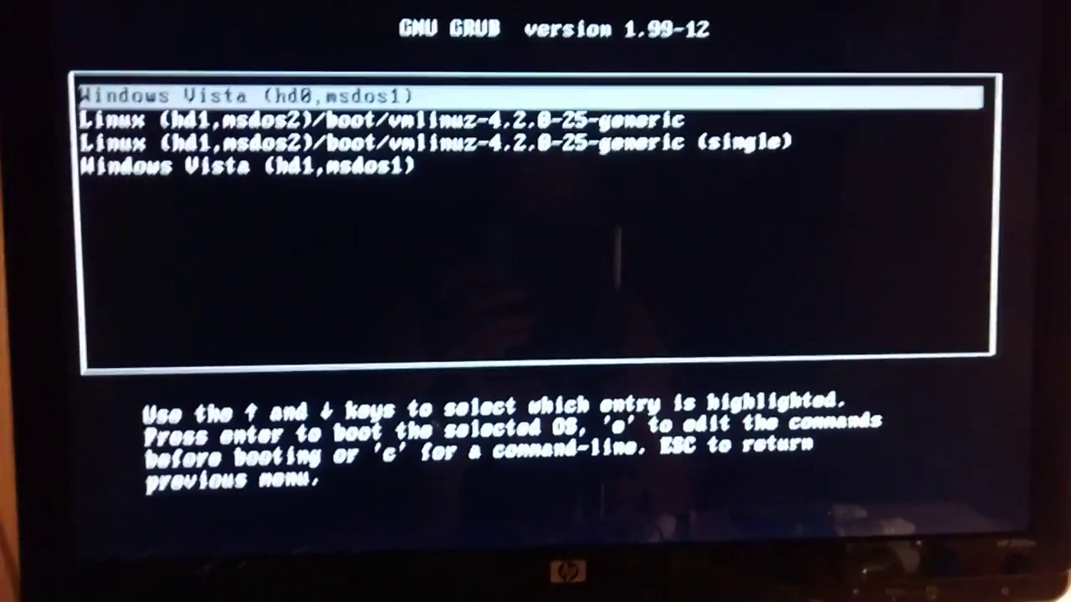
pyautogui.press('Down')
pyautogui.press('Return')
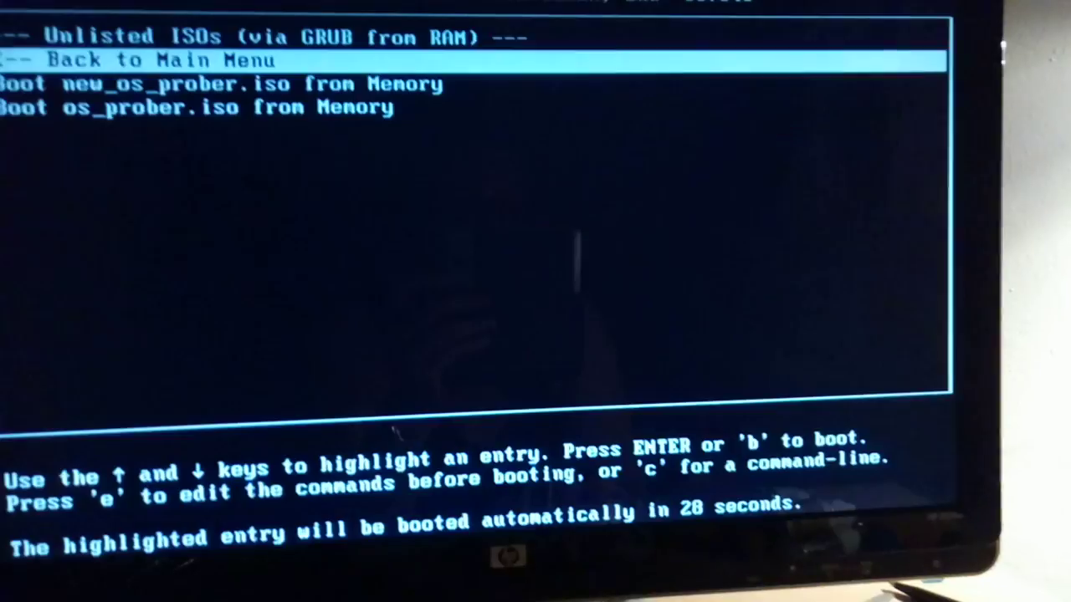
pyautogui.press('Down')
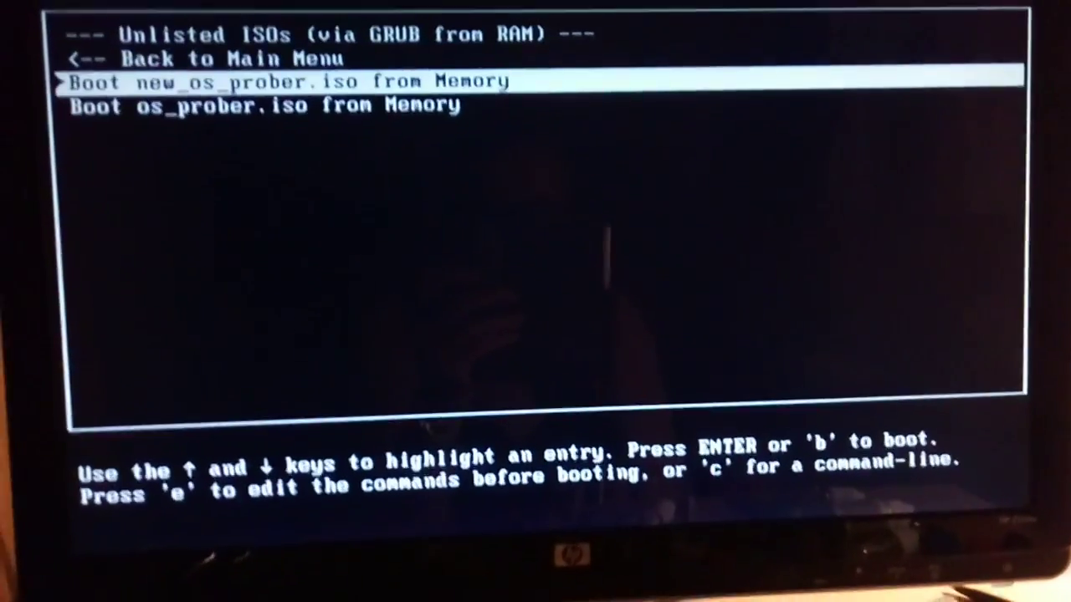
pyautogui.press('Return')
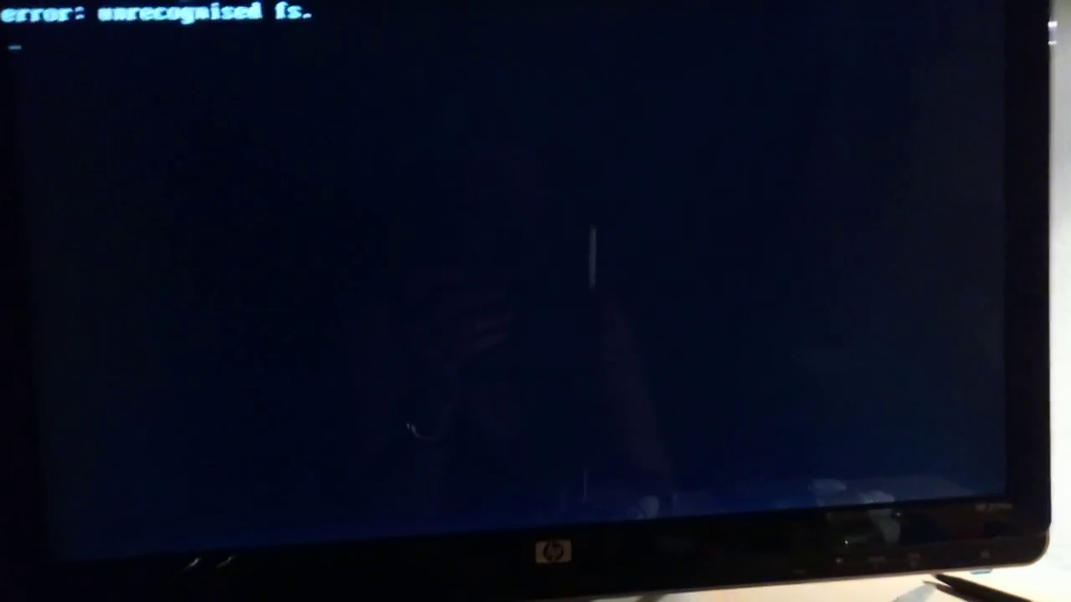
# Step: Boot the Linux (hd1,msdos2)/boot/vmlinuz-4.2.0-25-generic entry from the detected operating systems
pyautogui.press('Down')
pyautogui.press('Down')
pyautogui.press('Down')
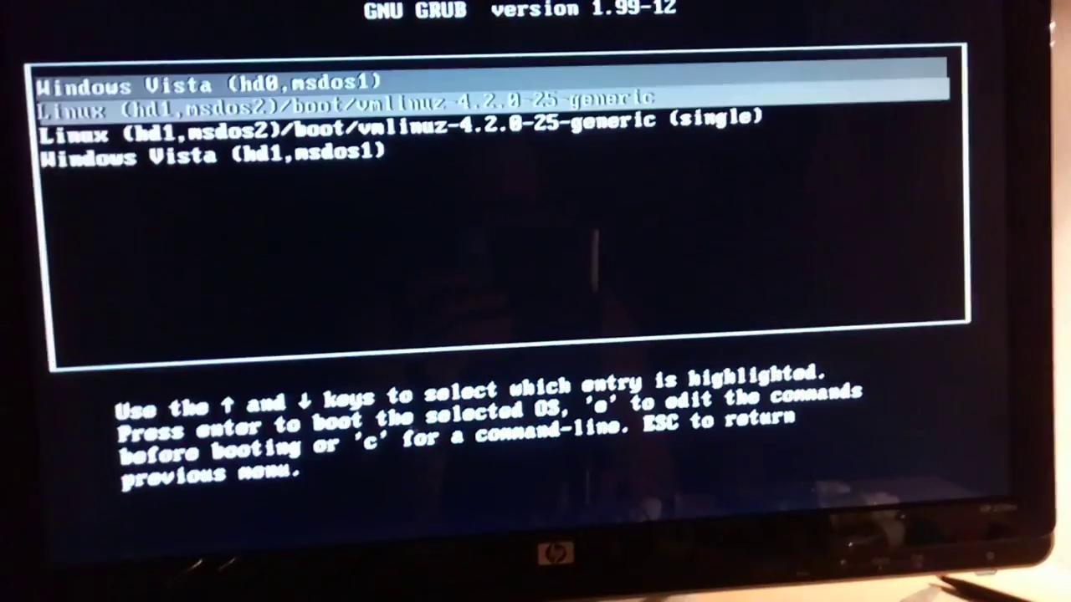
pyautogui.press('Return')
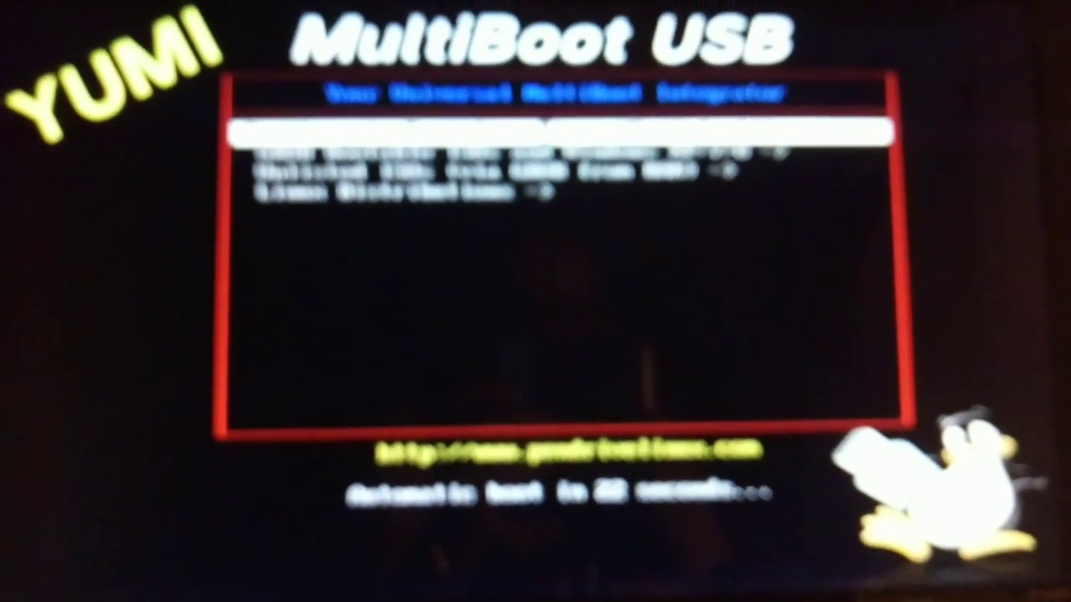
# Step: Start WinPE10_8_Sergei_Strelec_x86_x64_2017.06.13_Russian from the GRUB bootable ISOs and boot its USB Win10 (x64) environment
pyautogui.press('Down')
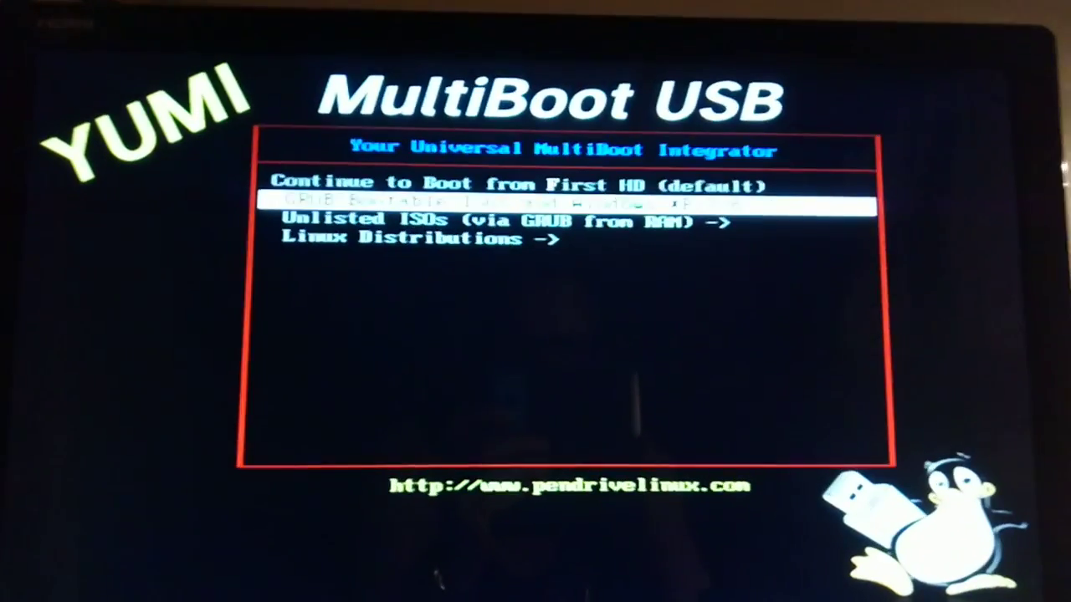
pyautogui.press('Return')
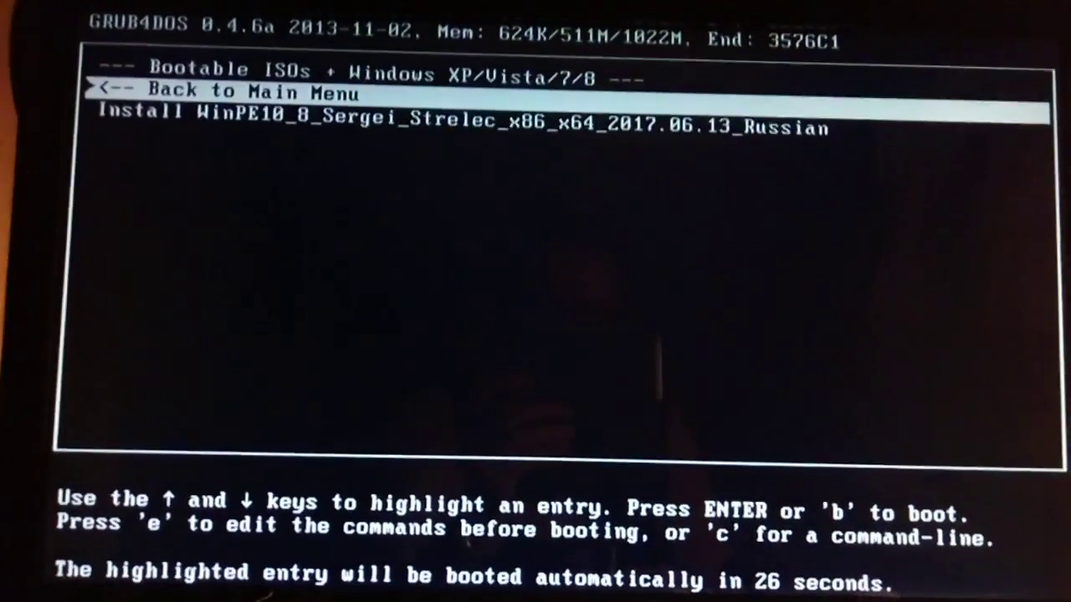
pyautogui.press('Down')
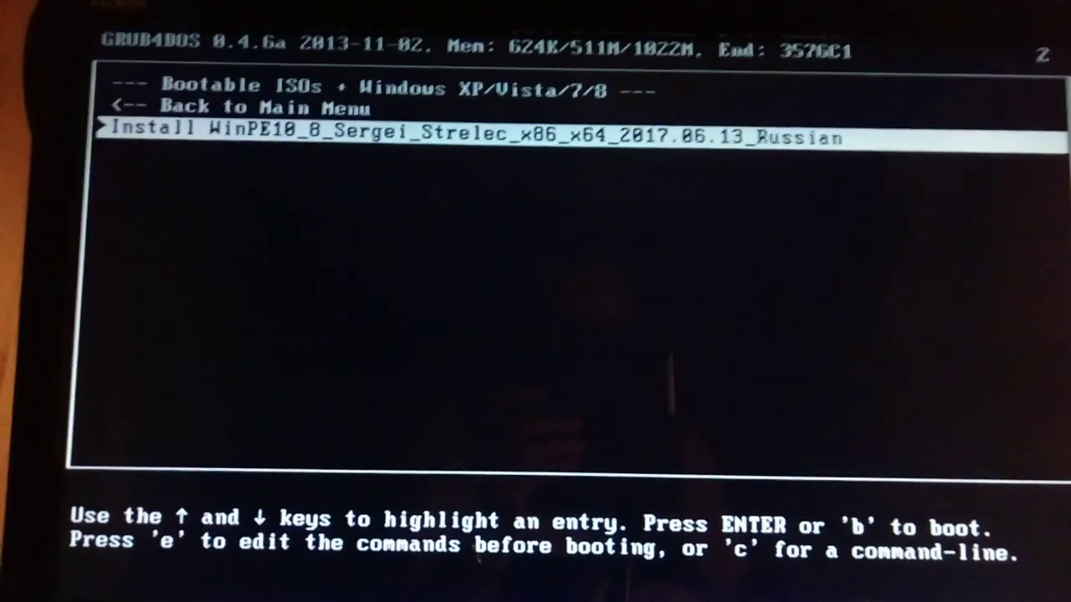
pyautogui.press('Return')
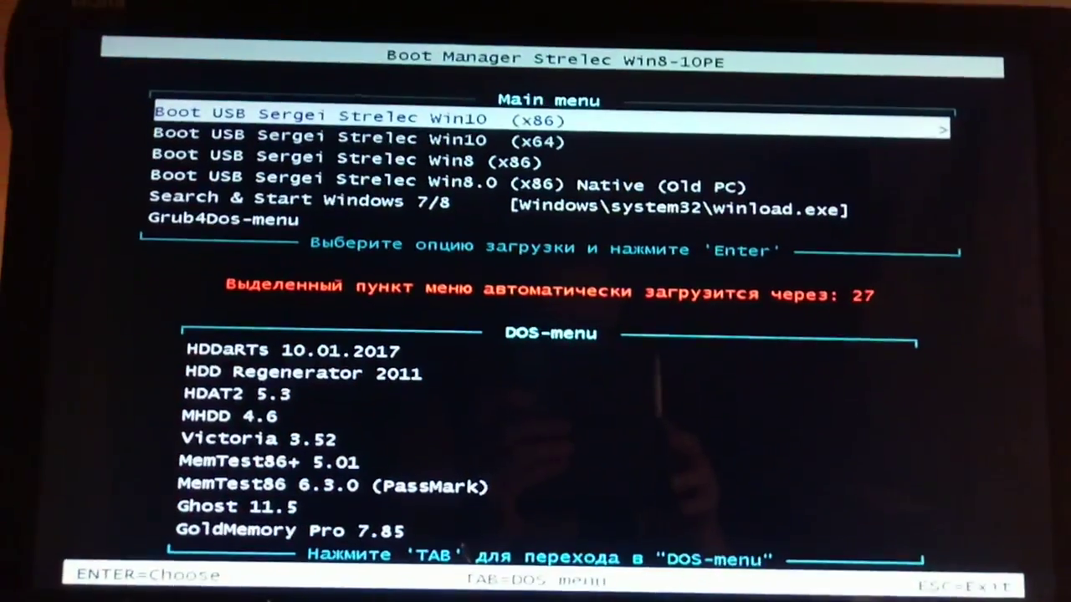
pyautogui.press('Down')
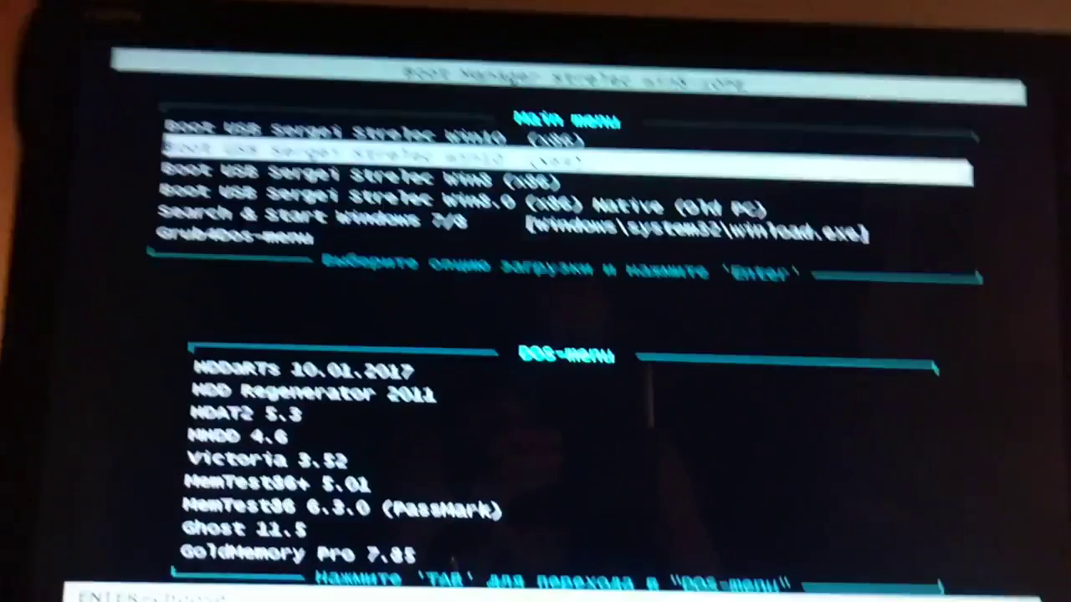
pyautogui.press('Return')
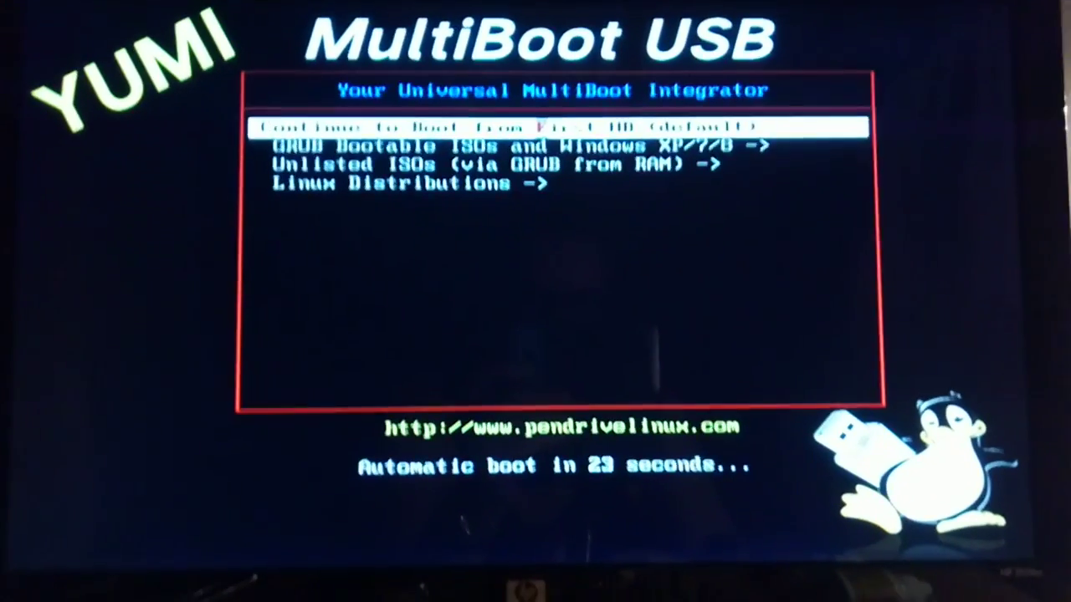
# Step: Boot the 17.2 64-bit Russian distribution from the YUMI Linux Distributions list
pyautogui.press('Down')
pyautogui.press('Down')
pyautogui.press('Down')
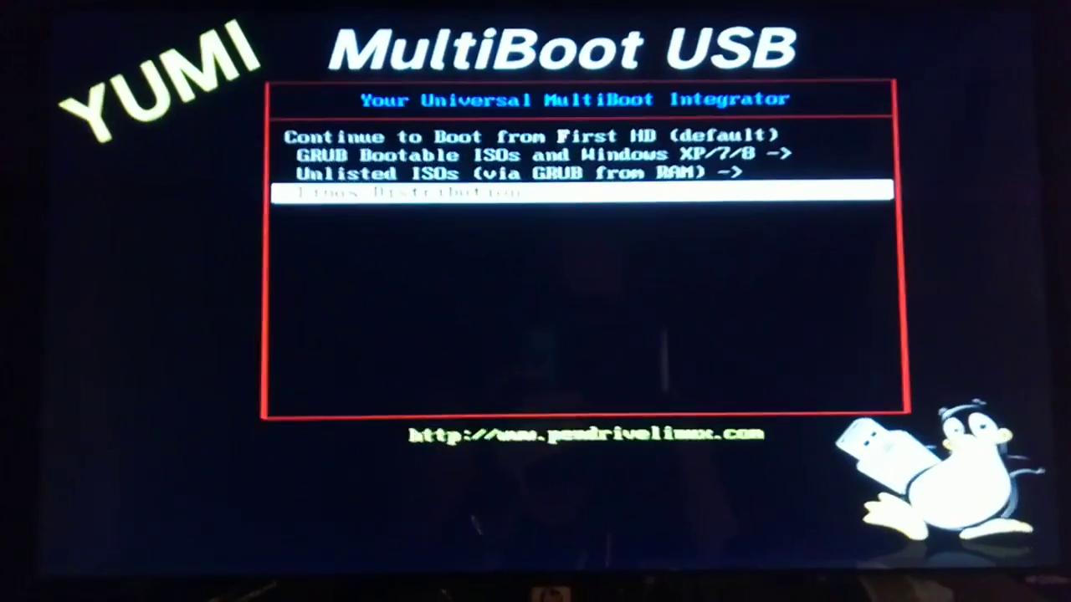
pyautogui.press('Return')
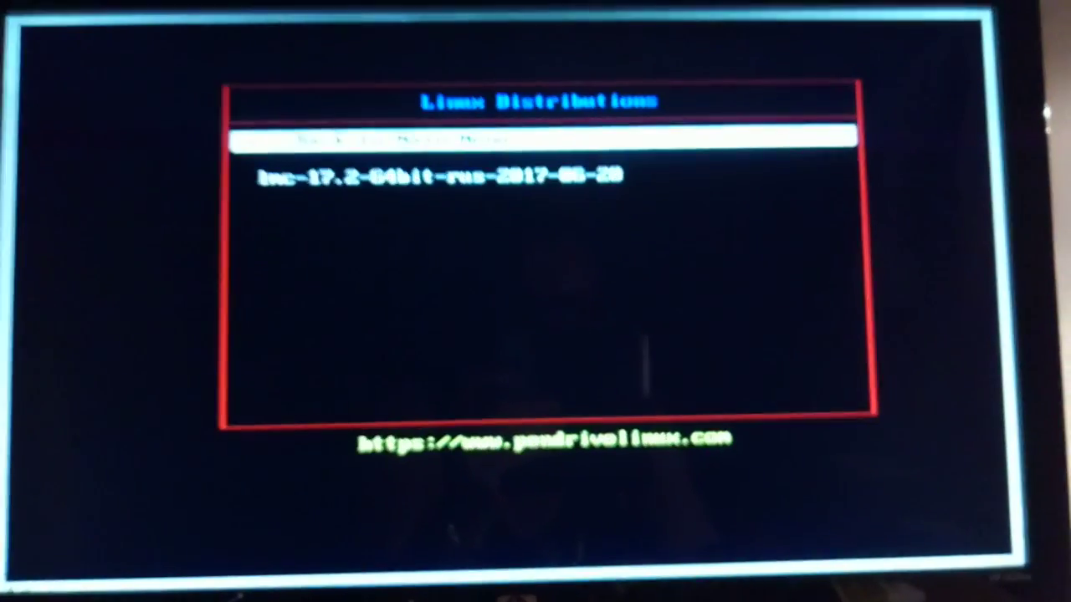
pyautogui.press('Down')
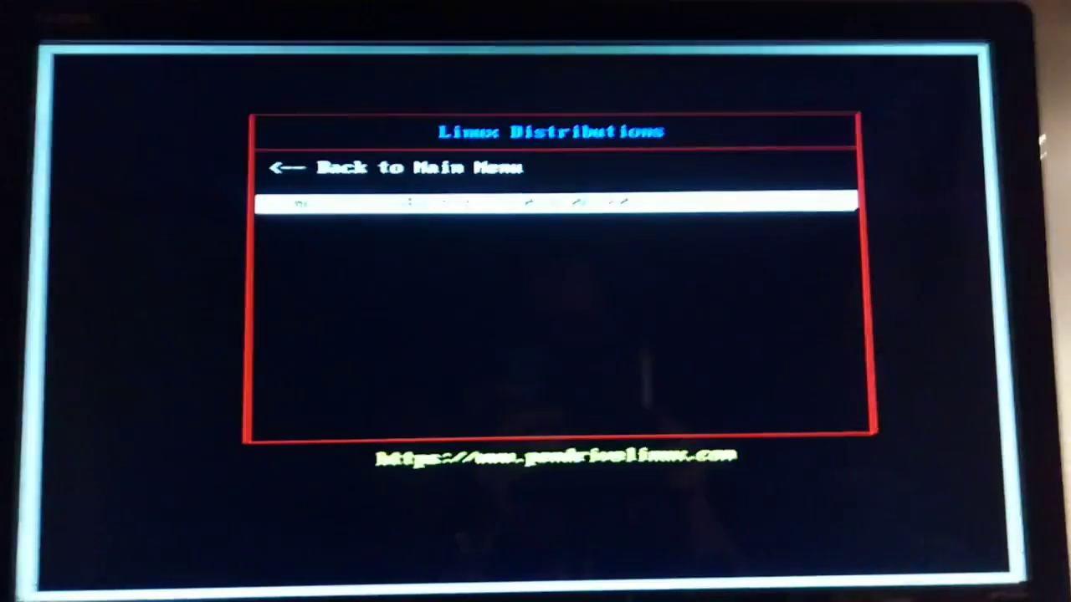
pyautogui.press('Return')
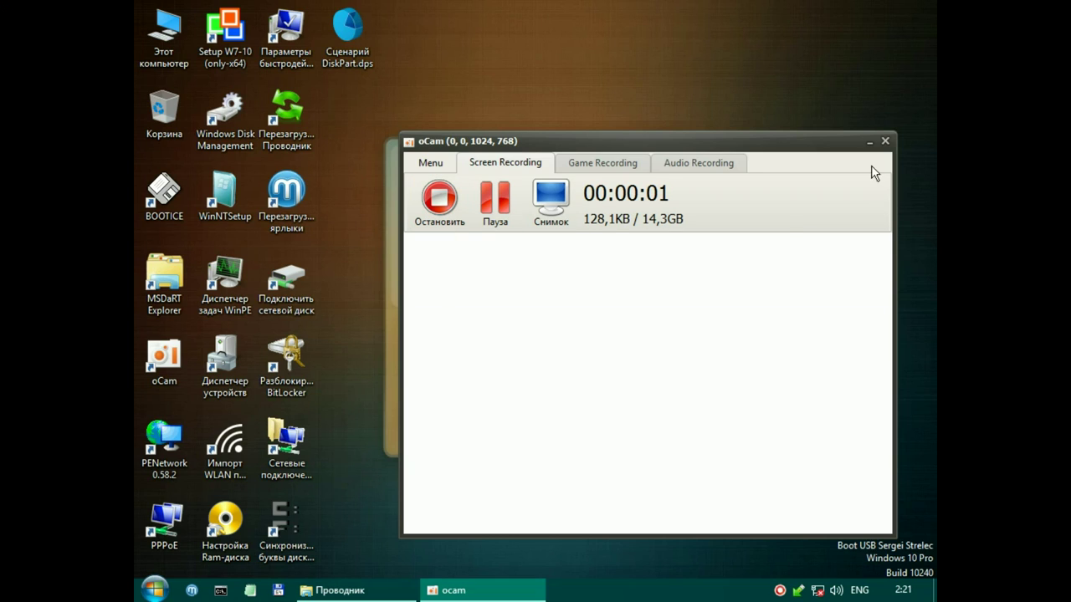
# Step: Minimize the oCam window and examine the bundled program categories, including CD utilities, backup, data recovery, diagnostics, documents and drivers
pyautogui.click(870, 142)
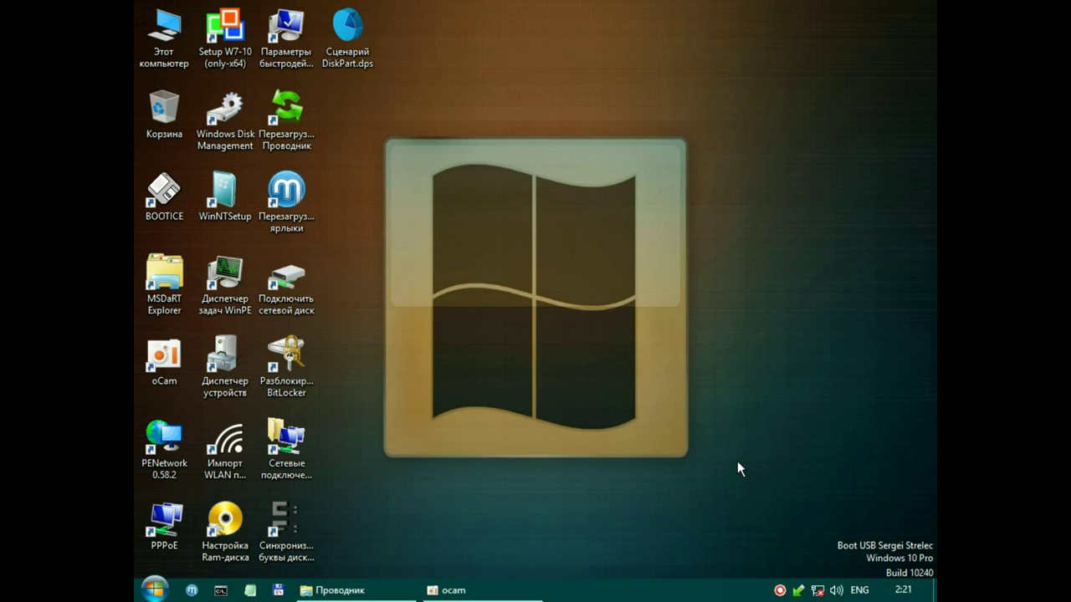
pyautogui.click(154, 590)
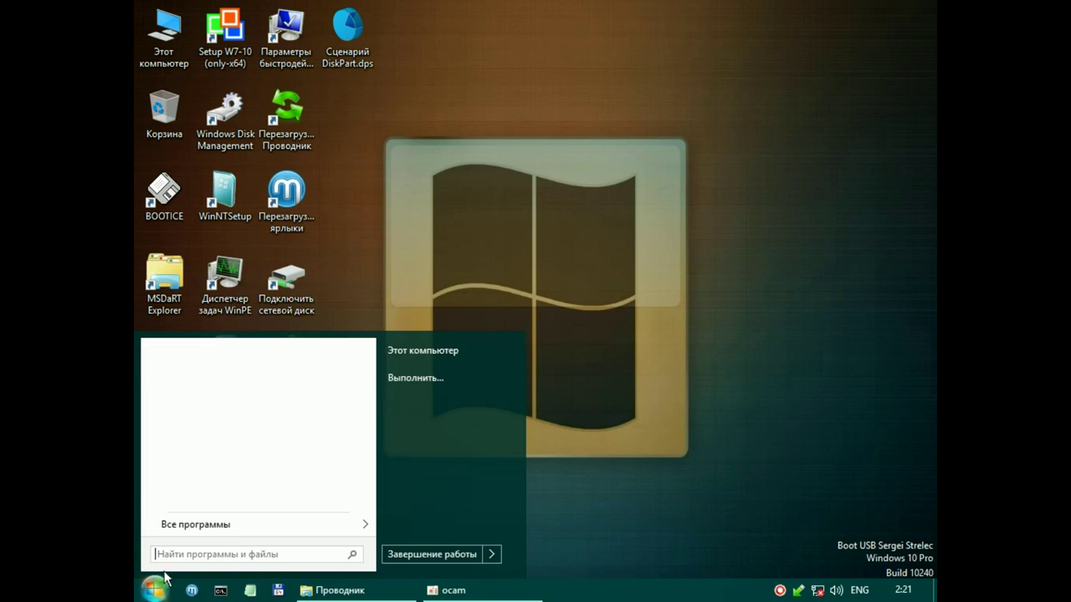
pyautogui.click(210, 522)
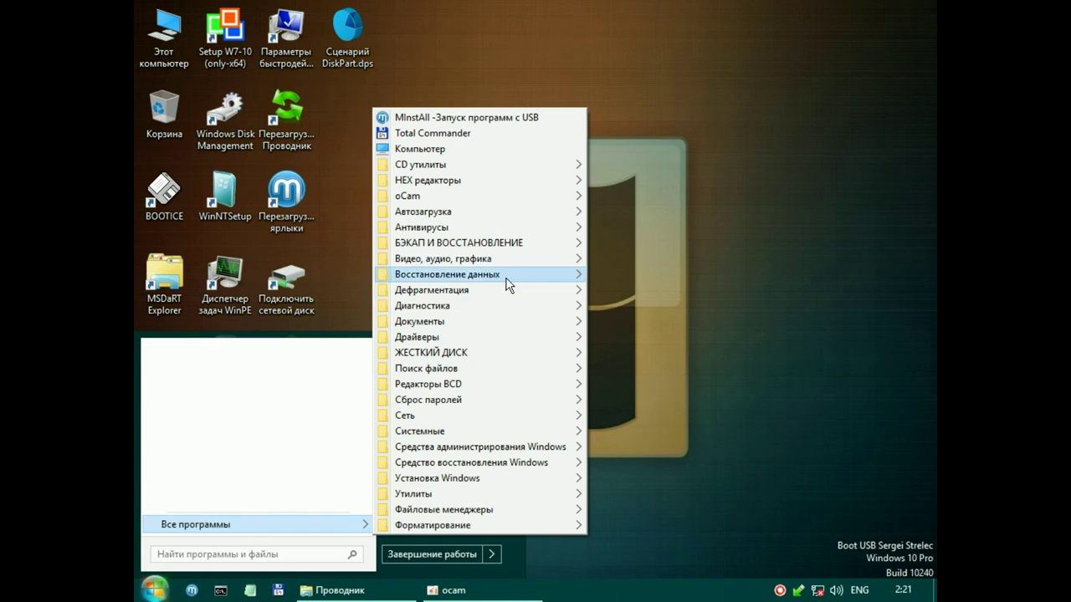
pyautogui.moveTo(474, 167)
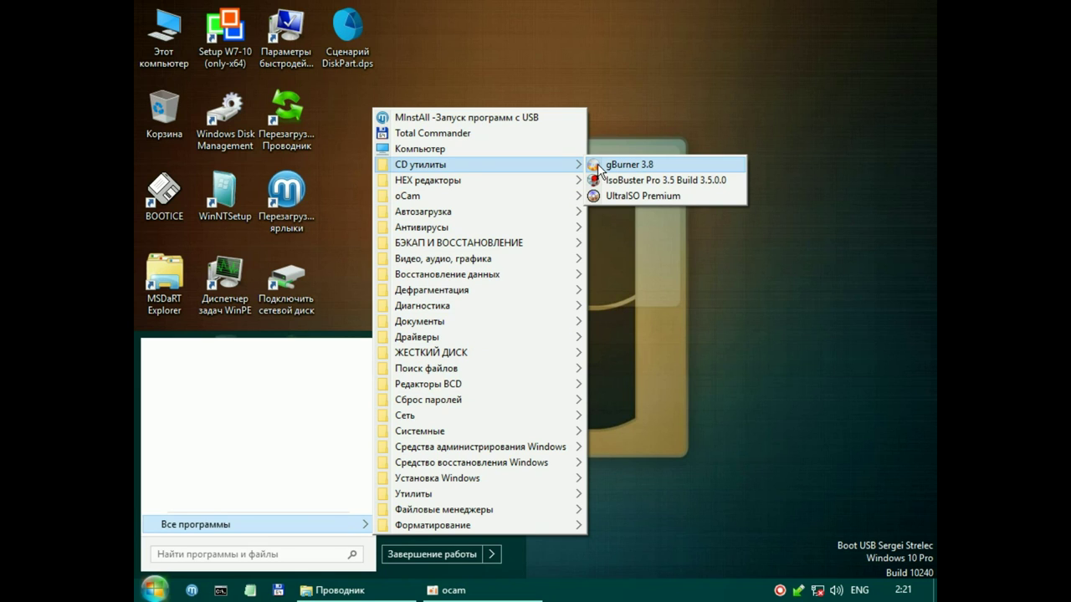
pyautogui.moveTo(480, 191)
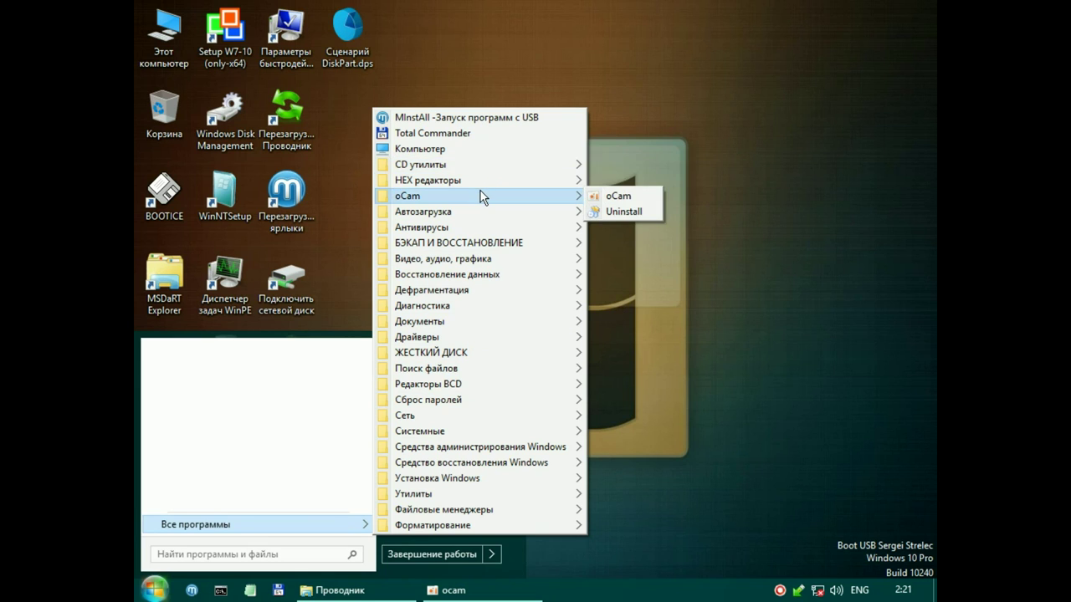
pyautogui.moveTo(460, 232)
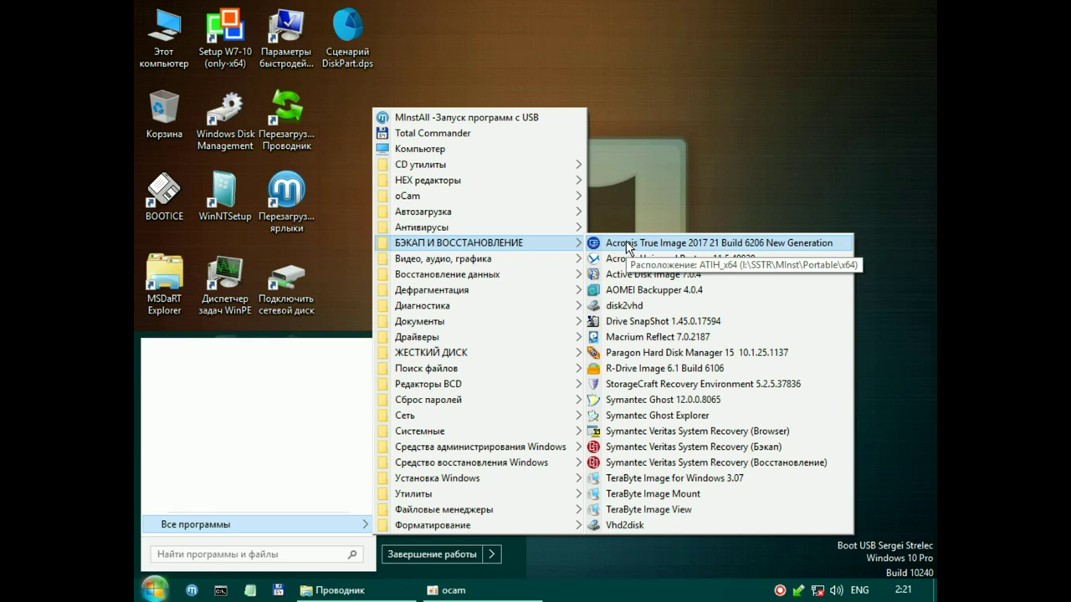
pyautogui.moveTo(546, 262)
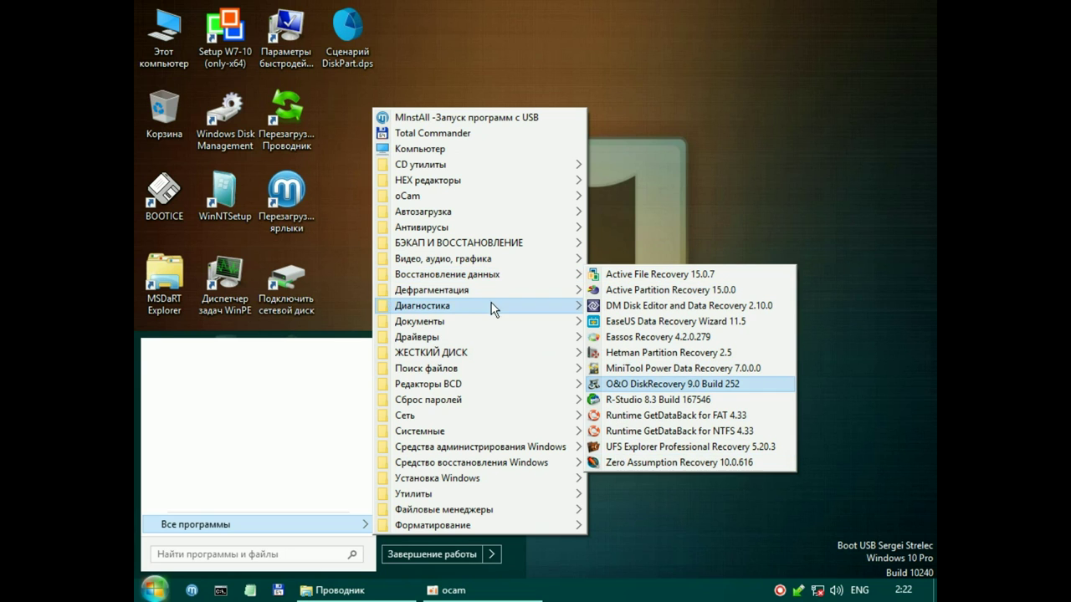
pyautogui.moveTo(468, 304)
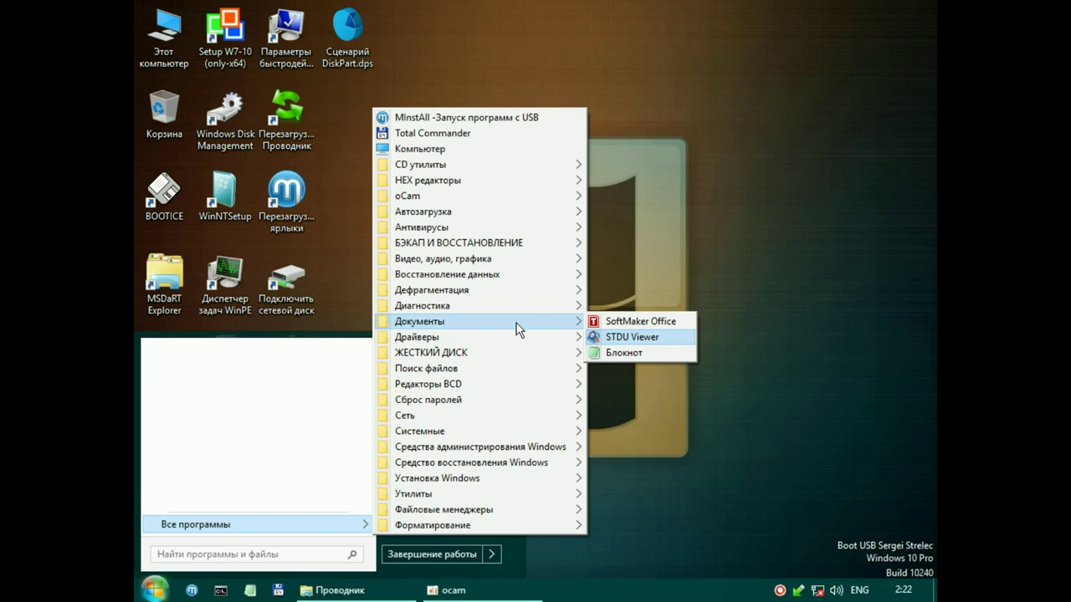
pyautogui.moveTo(507, 332)
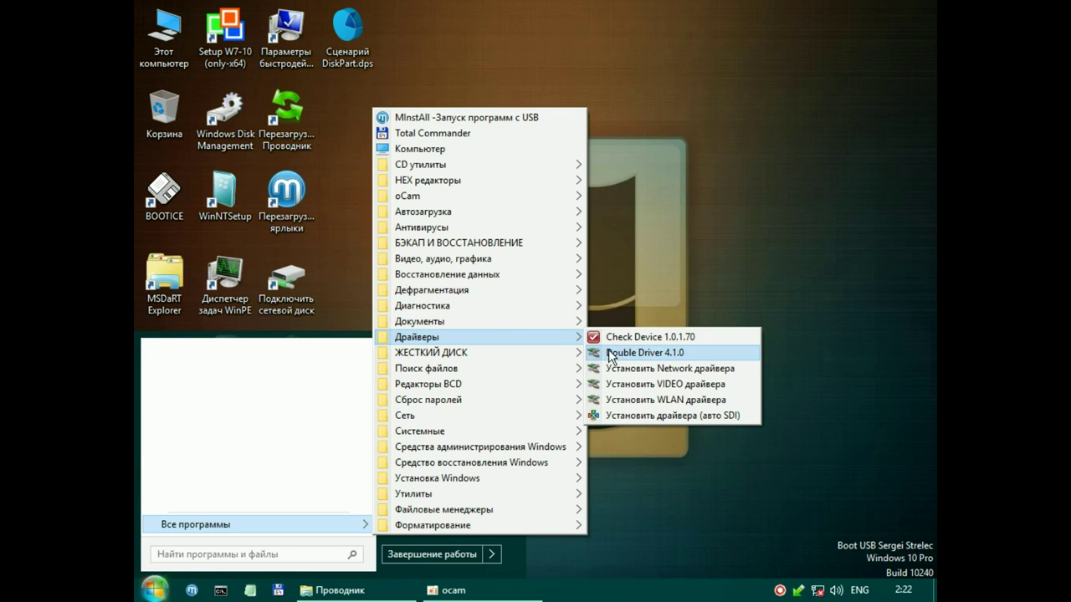
pyautogui.click(702, 371)
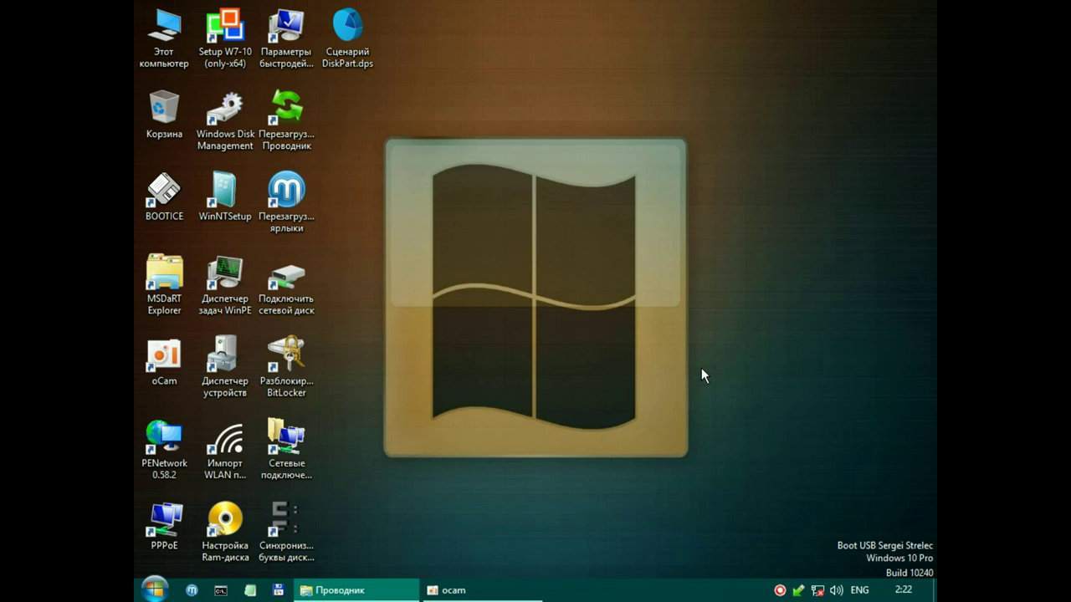
# Step: Launch Acronis Disk Director 12.0 from the ЖЕСТКИЙ ДИСК program category
pyautogui.click(159, 592)
pyautogui.click(222, 530)
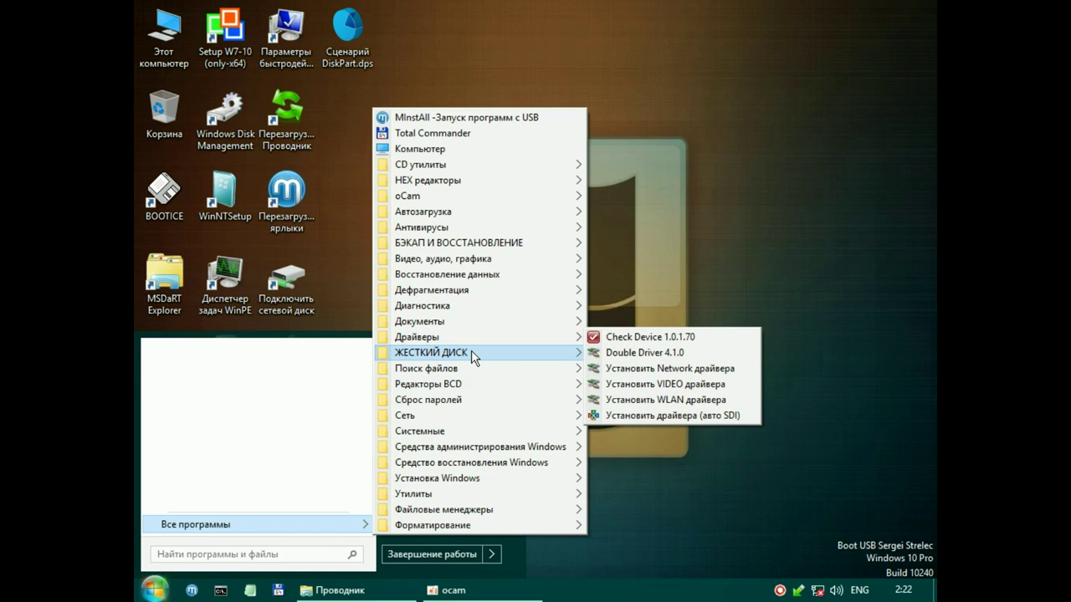
pyautogui.moveTo(473, 354)
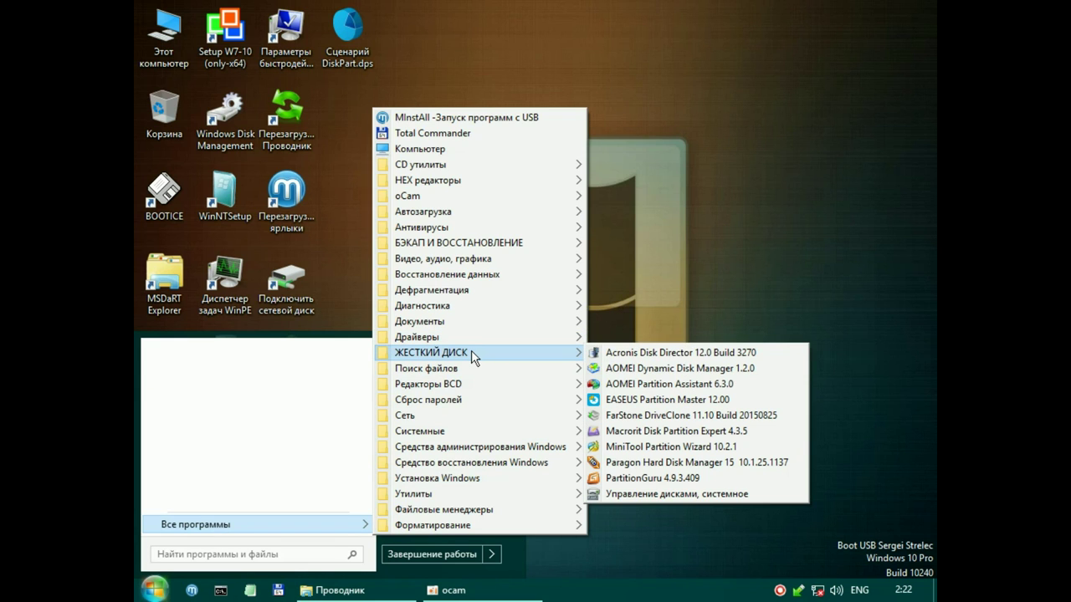
pyautogui.click(675, 354)
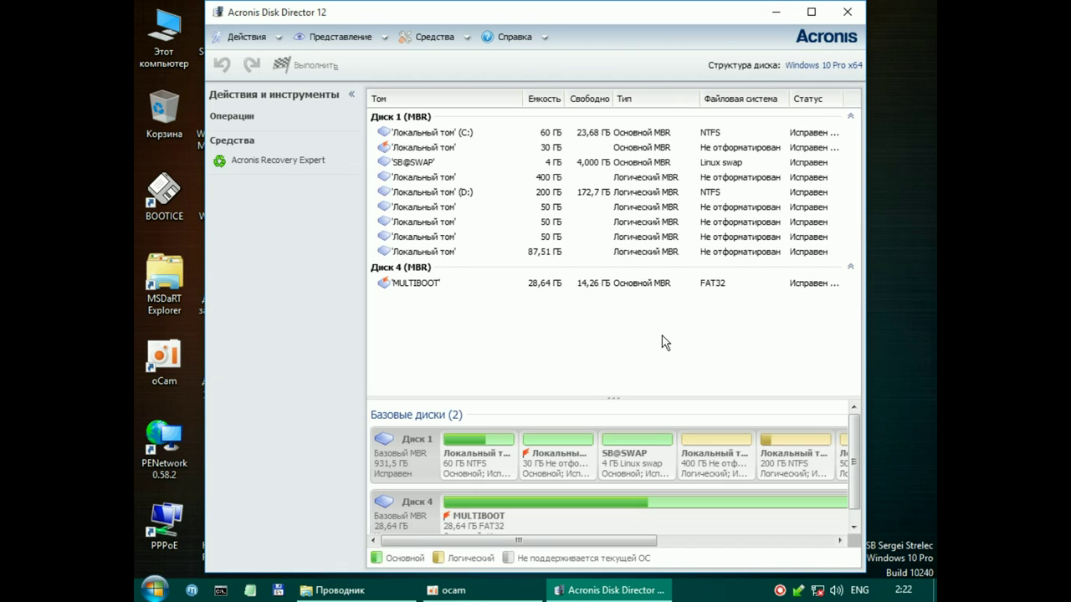
# Step: Inspect the unformatted primary and logical volumes on Disk 1, and close Acronis Disk Director
pyautogui.click(742, 149)
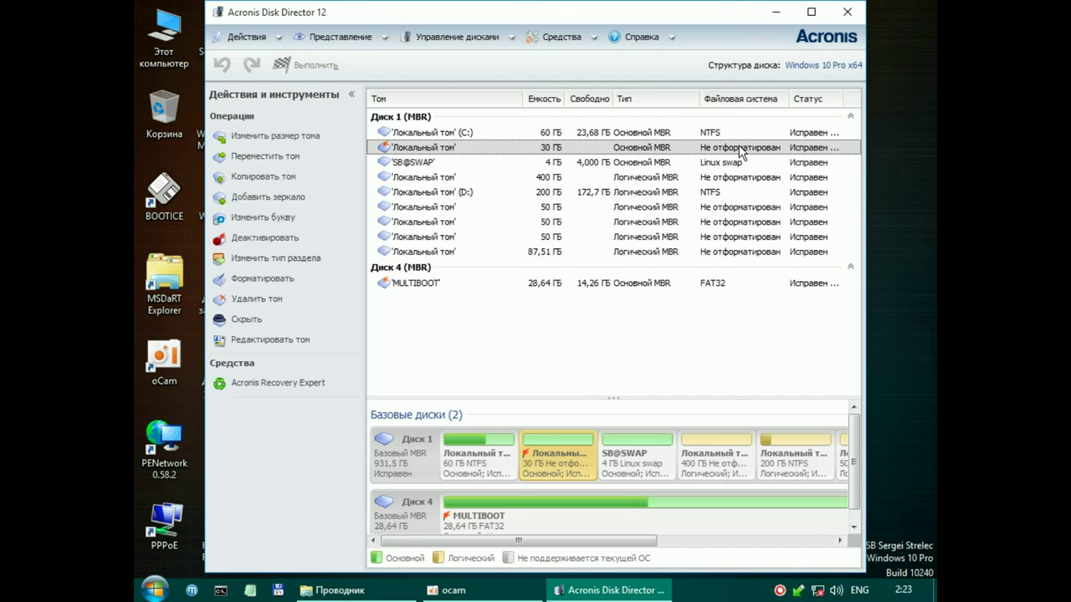
pyautogui.click(743, 208)
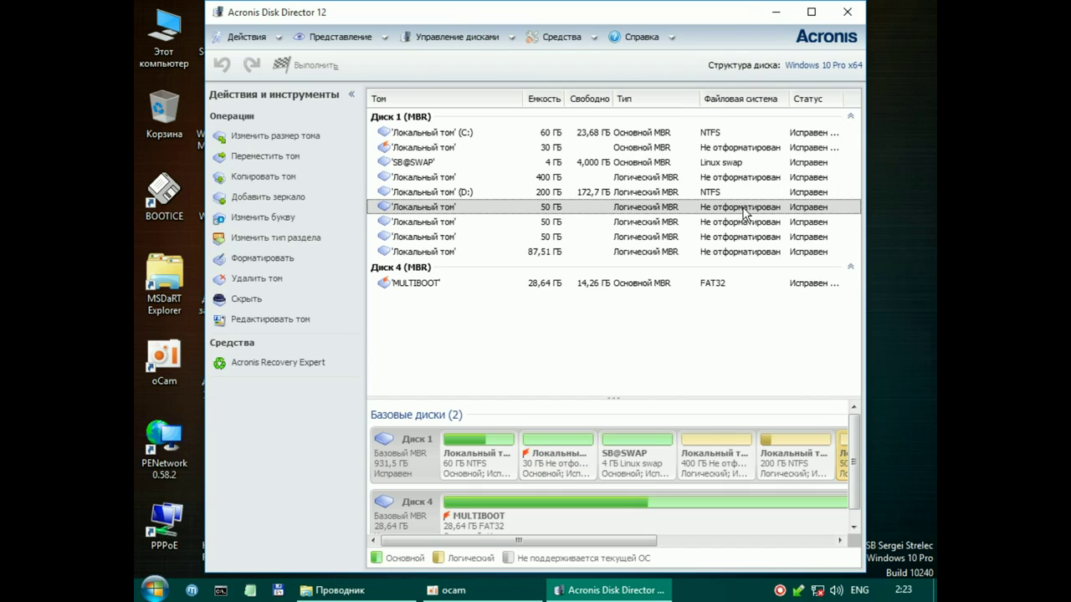
pyautogui.click(746, 223)
pyautogui.click(740, 238)
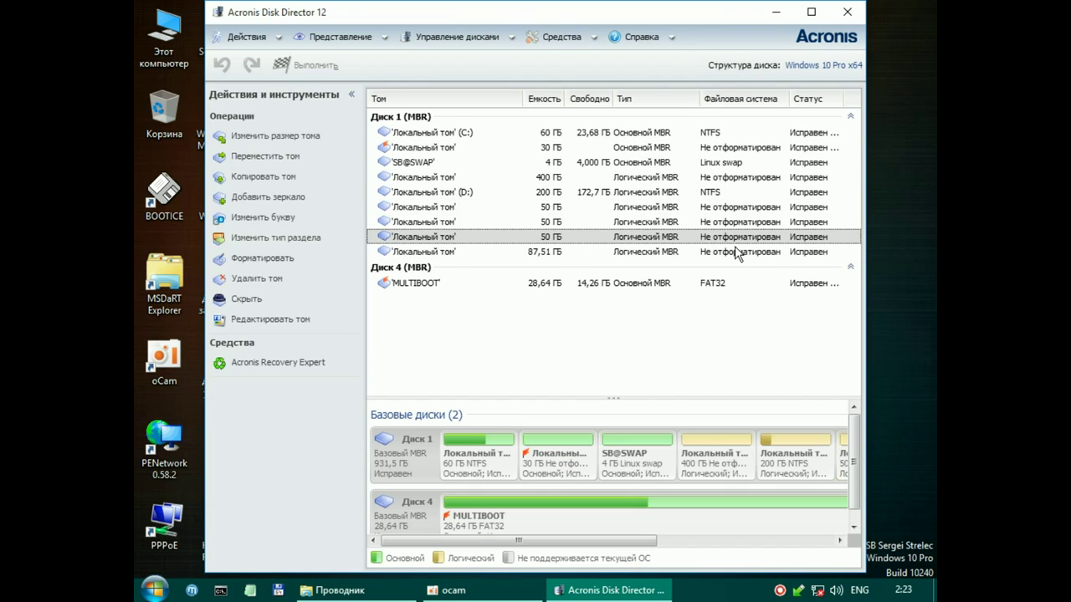
pyautogui.click(736, 254)
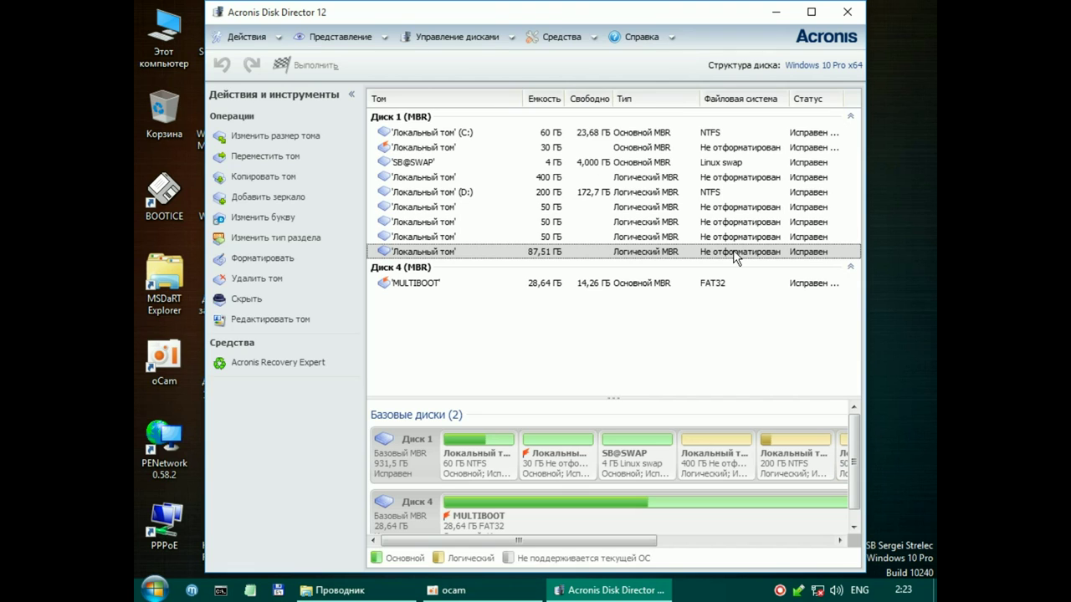
pyautogui.click(849, 14)
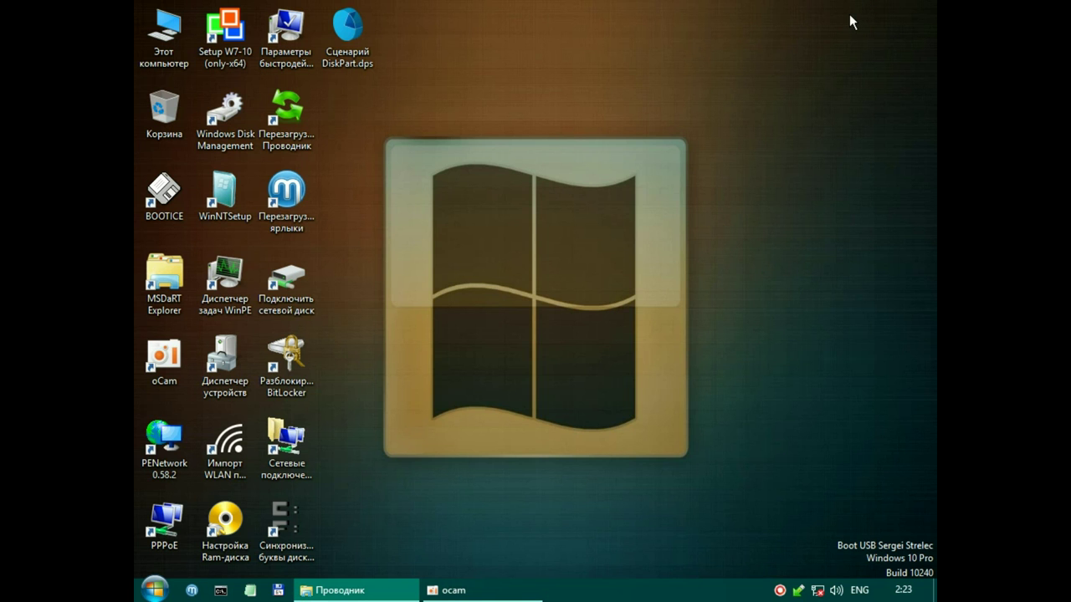
# Step: Launch Paragon Hard Disk Manager 15 from the ЖЕСТКИЙ ДИСК category, inspect the disk map in advanced mode, and close the advanced window
pyautogui.click(156, 591)
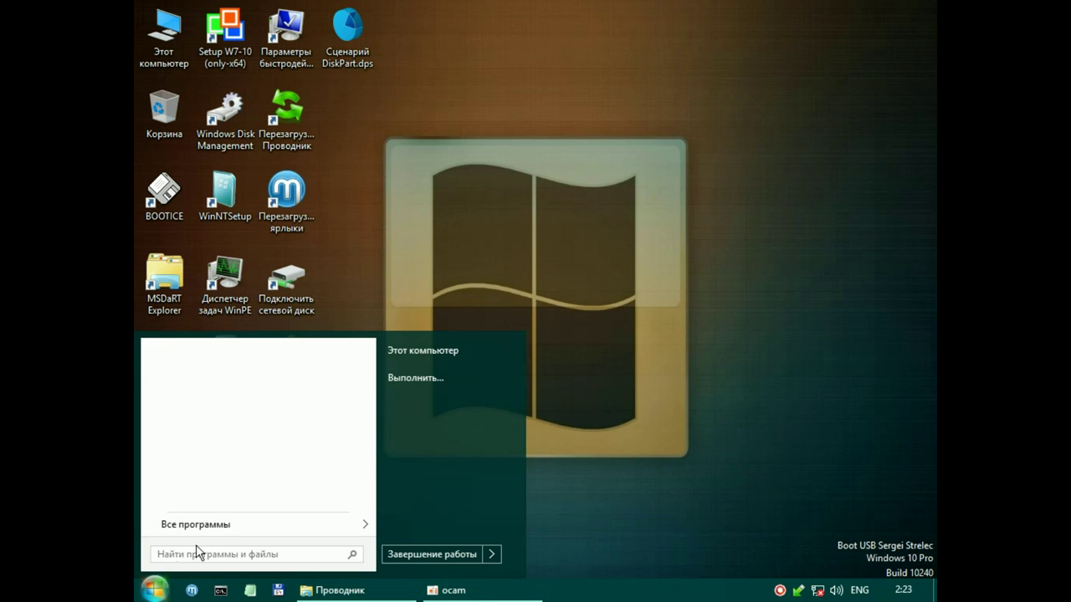
pyautogui.moveTo(212, 529)
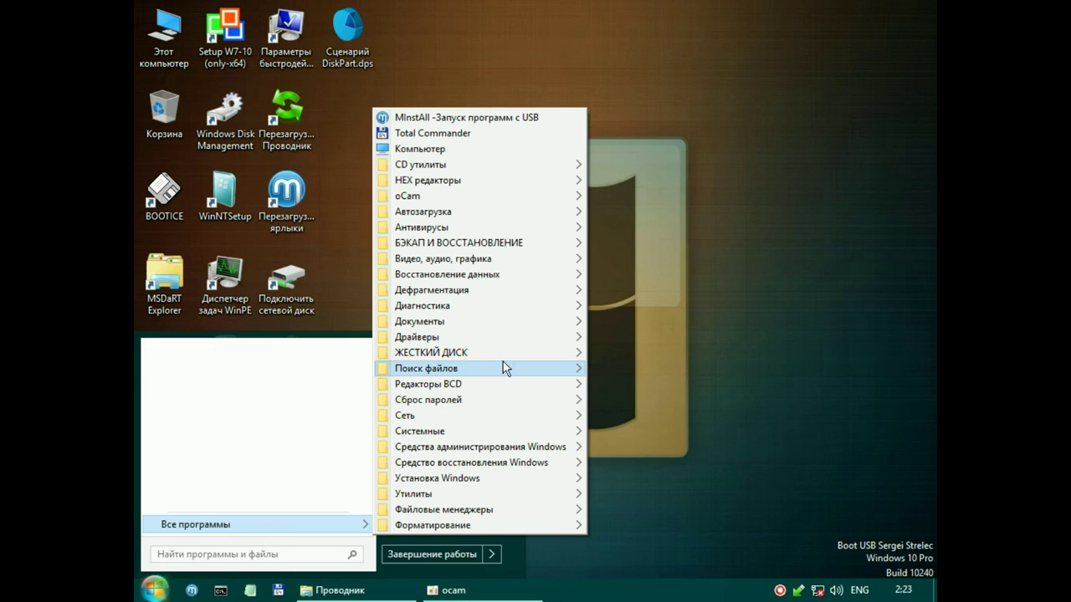
pyautogui.moveTo(505, 353)
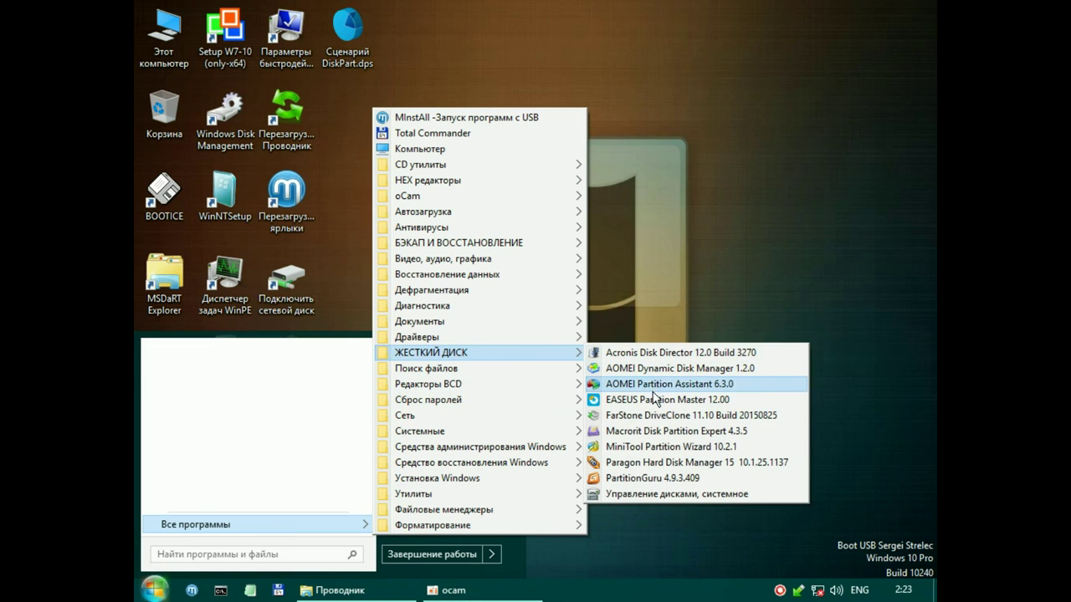
pyautogui.click(627, 460)
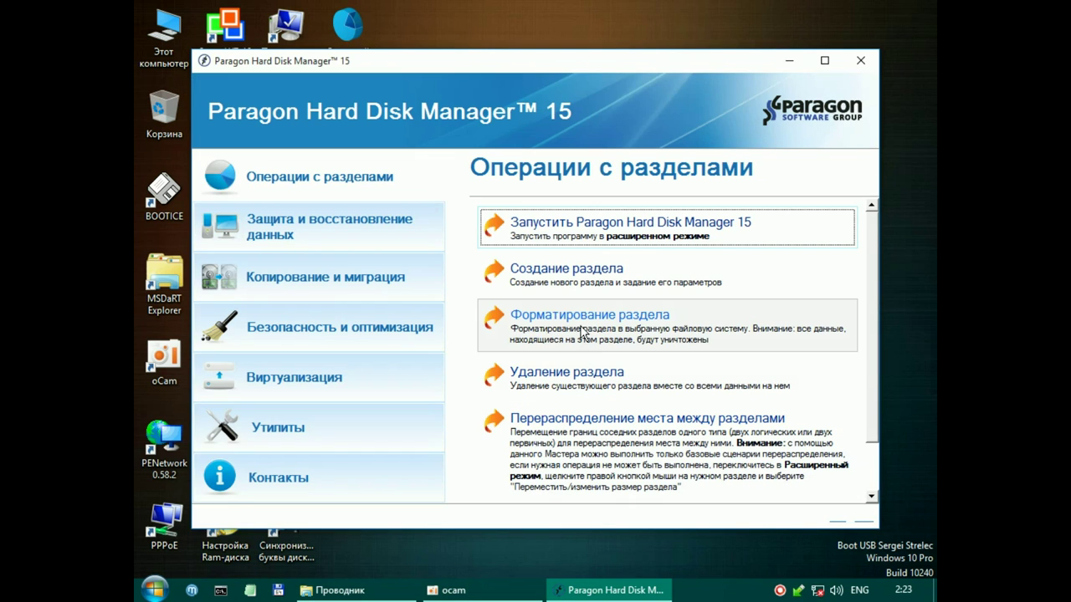
pyautogui.click(610, 229)
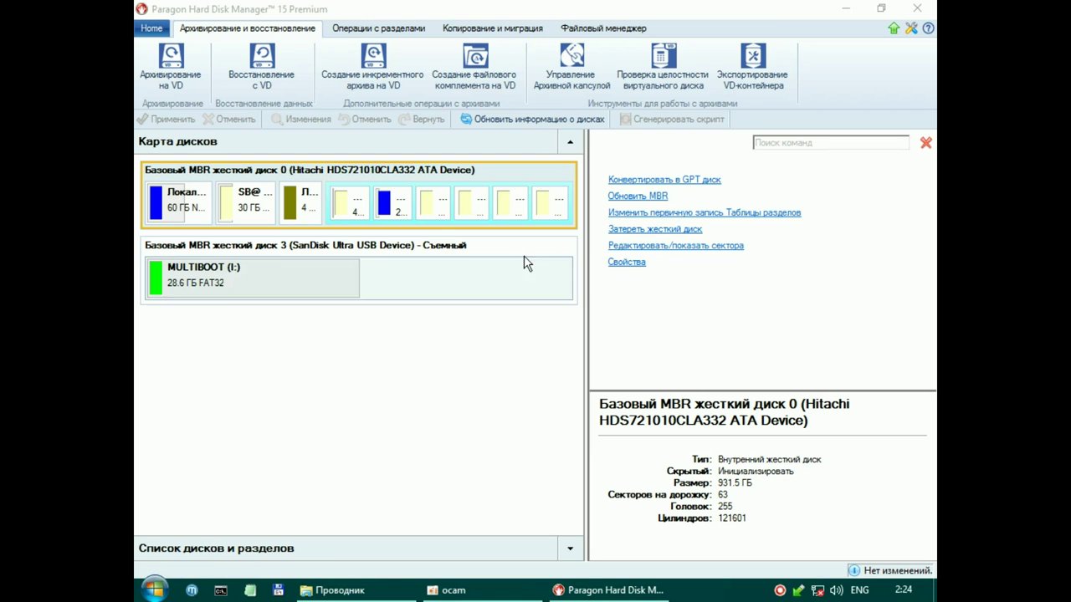
pyautogui.click(917, 12)
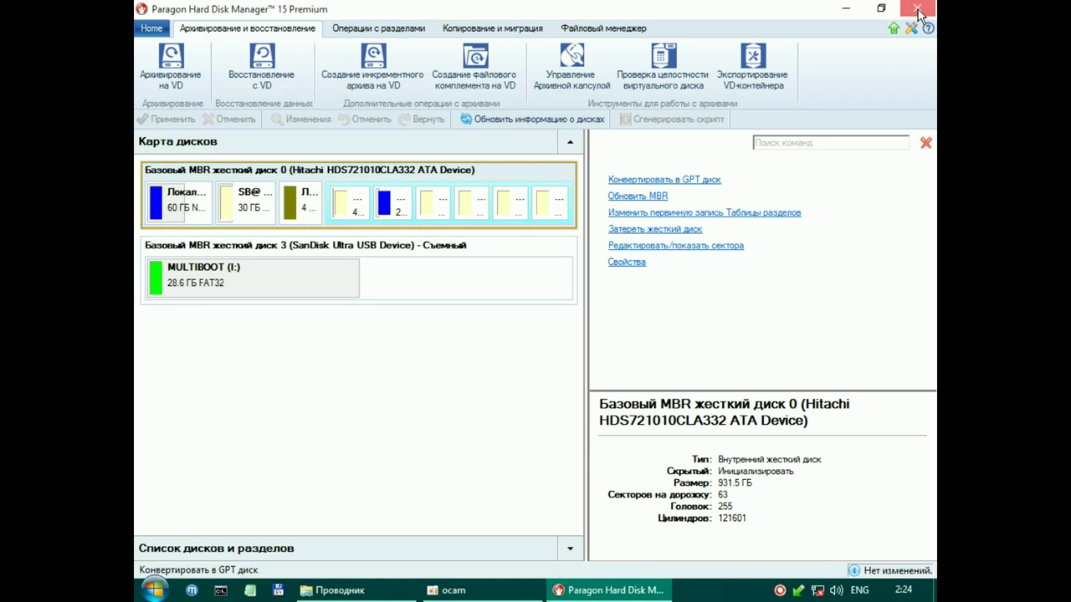
# Step: Check the network status with Состояние сети from the Сеть category, and close its window and the Paragon launcher
pyautogui.click(153, 590)
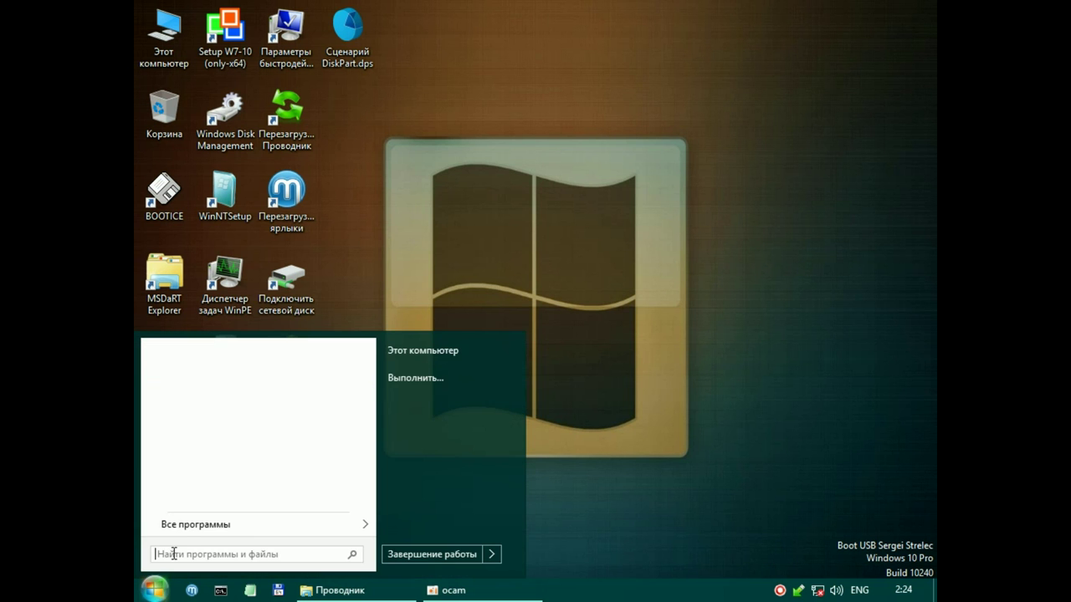
pyautogui.moveTo(316, 527)
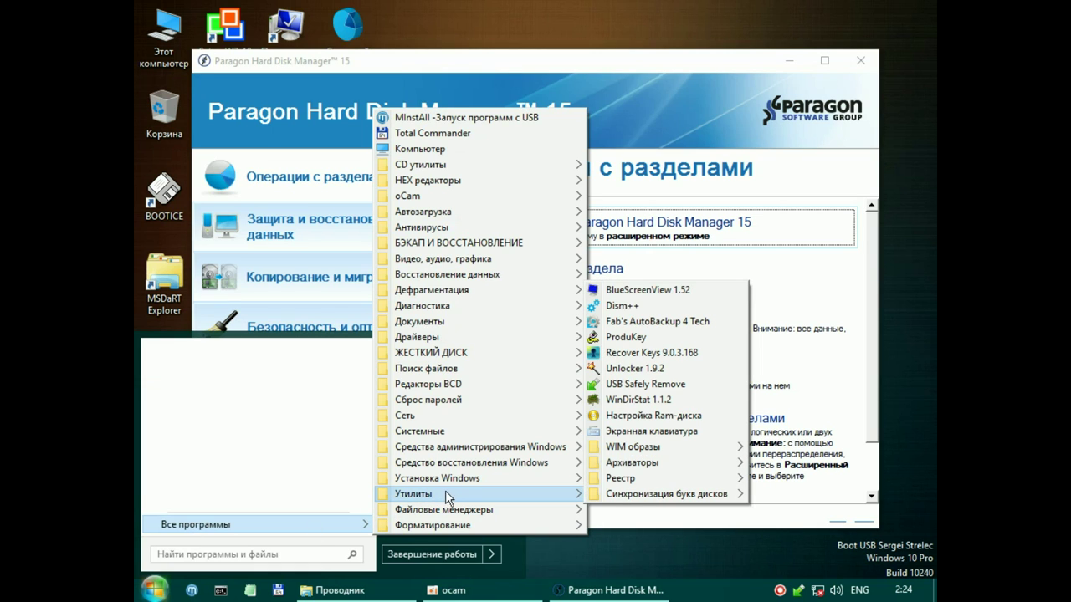
pyautogui.moveTo(466, 372)
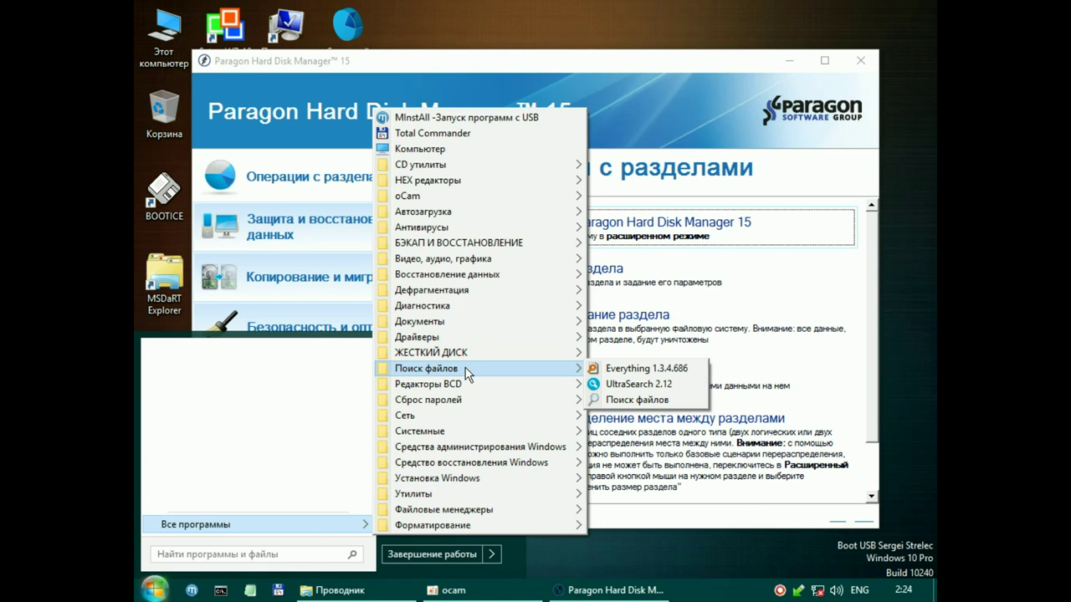
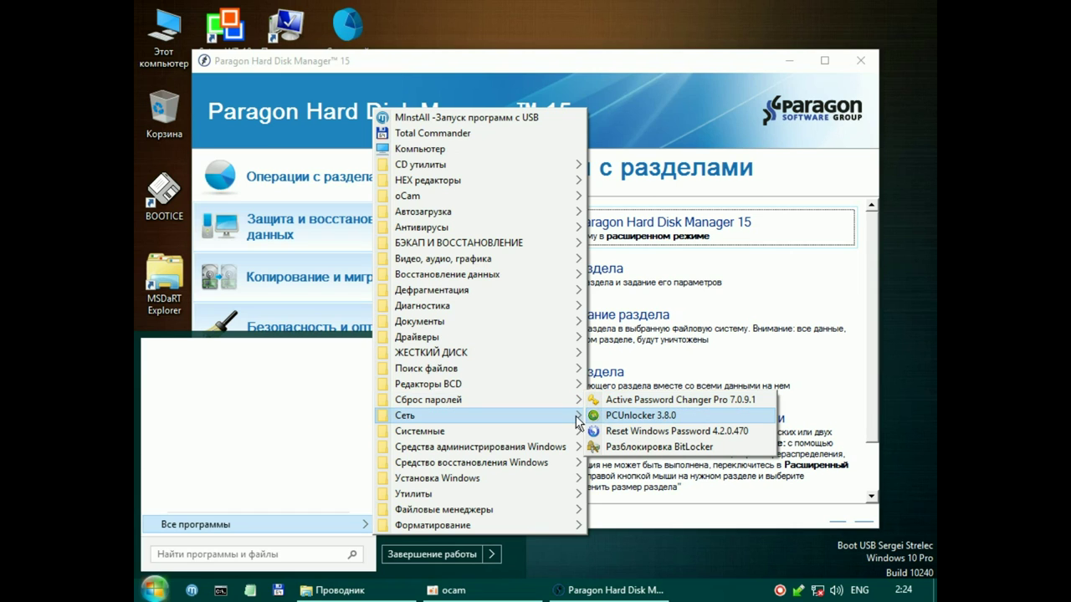
pyautogui.moveTo(569, 422)
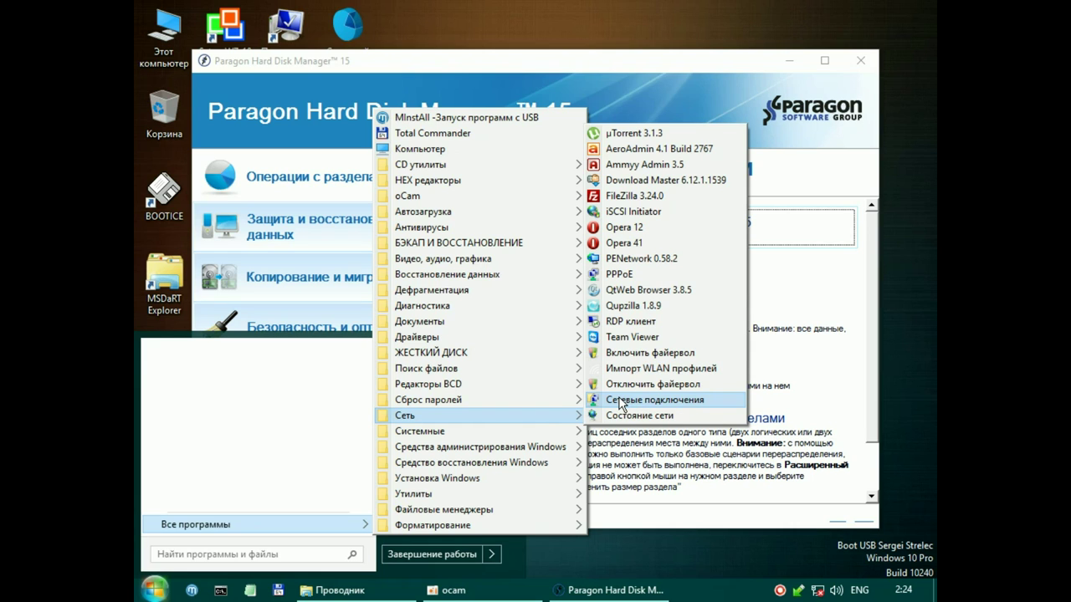
pyautogui.click(622, 414)
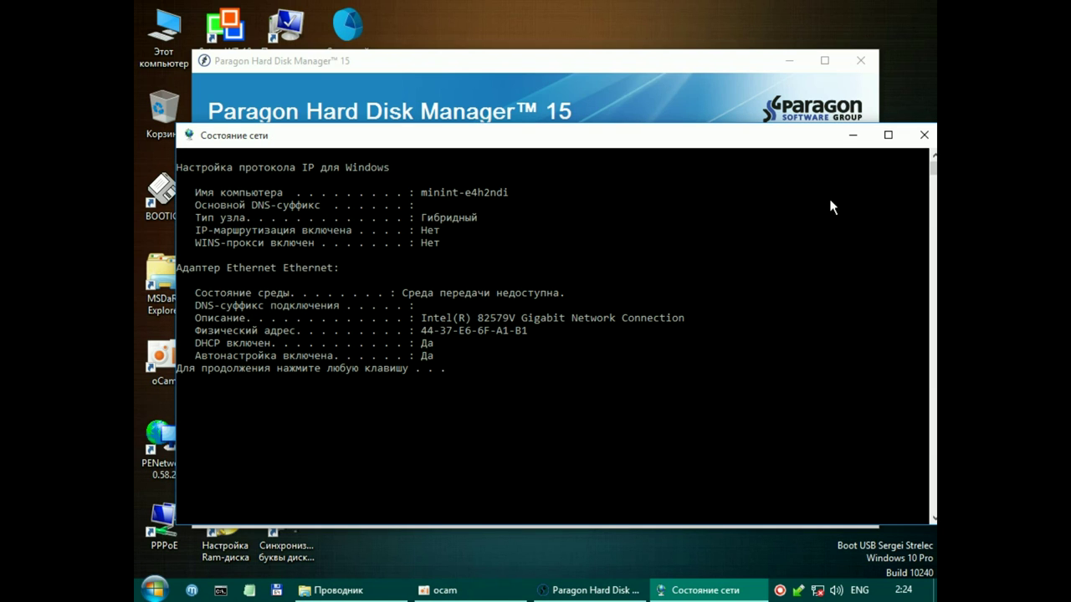
pyautogui.click(923, 131)
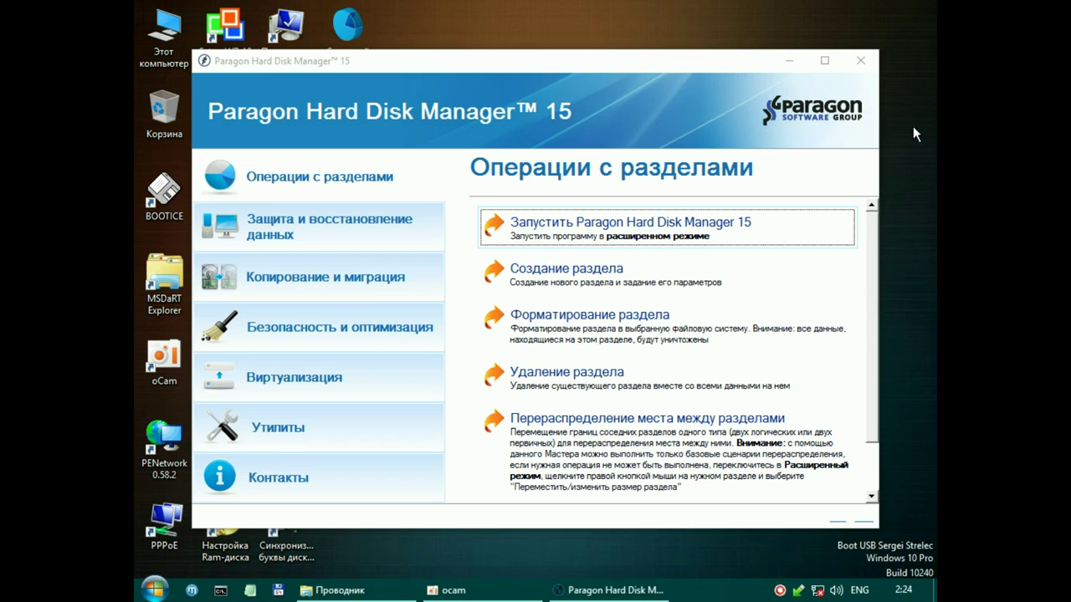
pyautogui.click(862, 60)
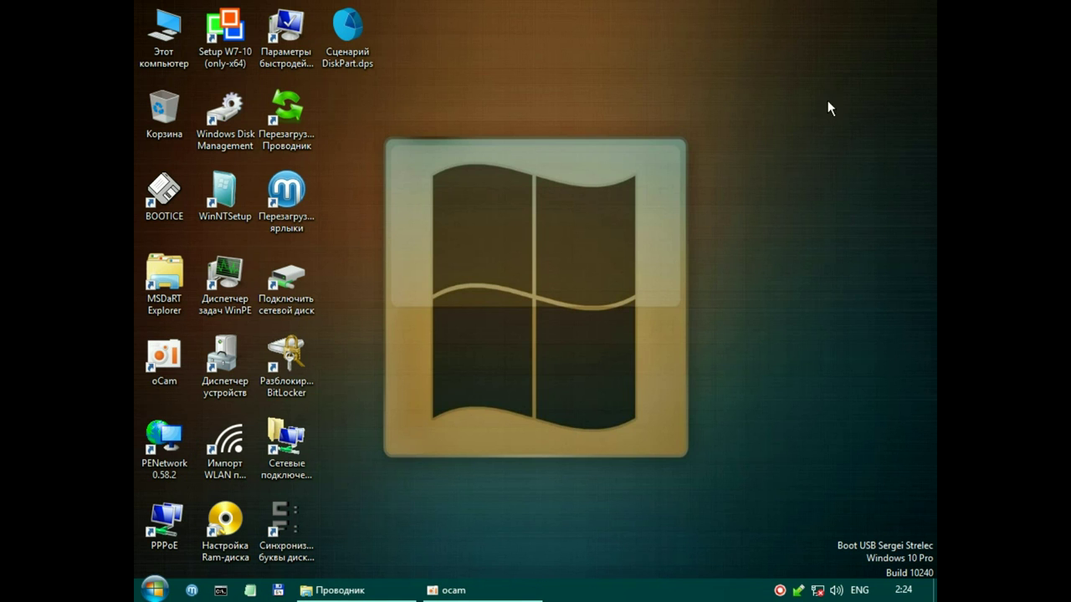
# Step: Examine the bundled programs in the Утилиты, Файловые менеджеры and Форматирование categories, and close the program list
pyautogui.click(152, 591)
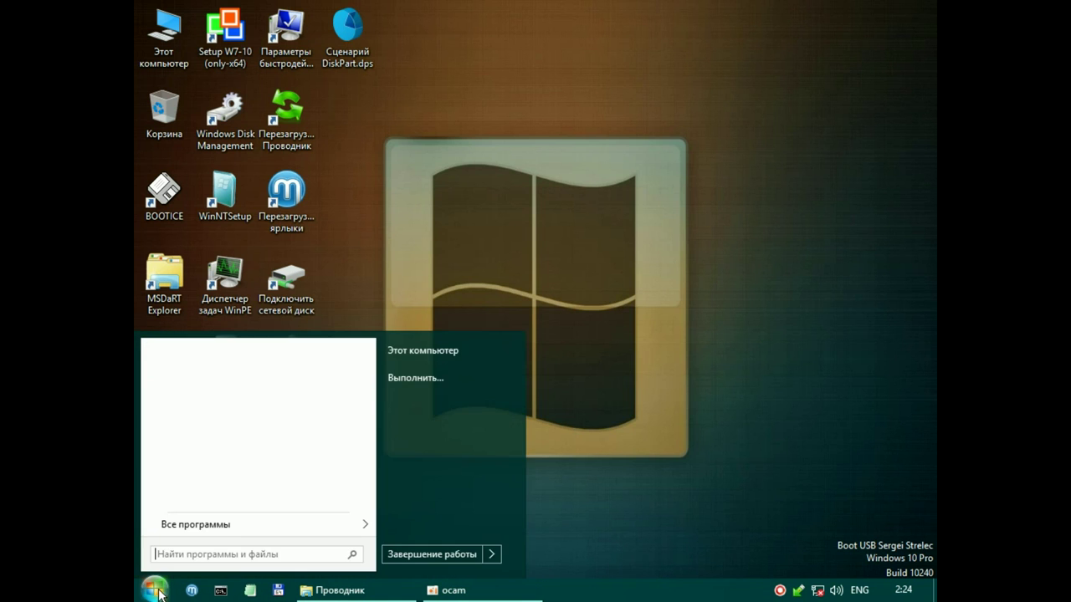
pyautogui.click(180, 527)
pyautogui.moveTo(458, 481)
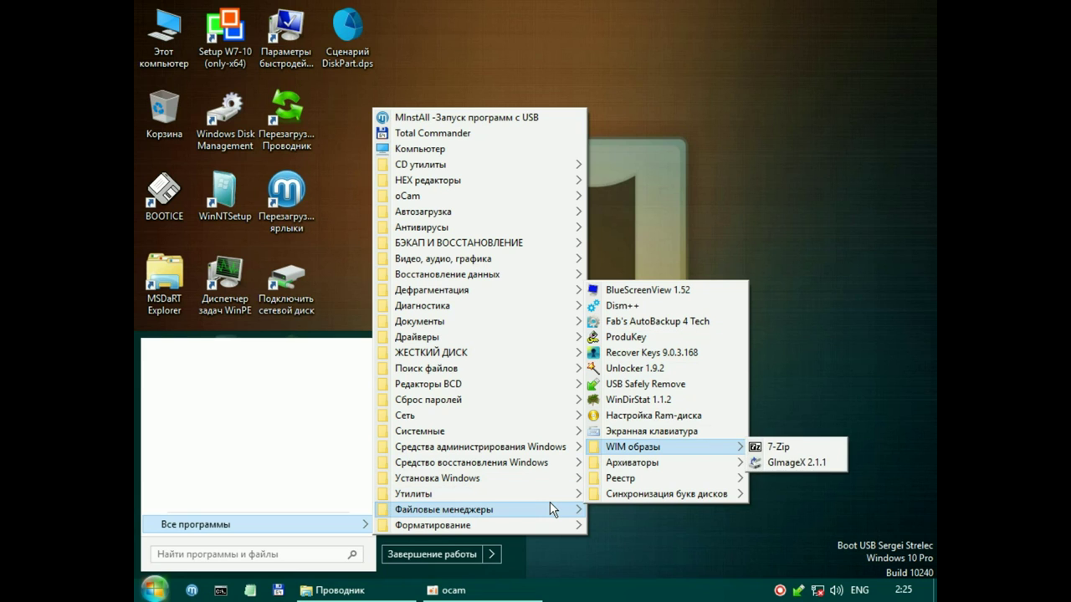
pyautogui.moveTo(553, 507)
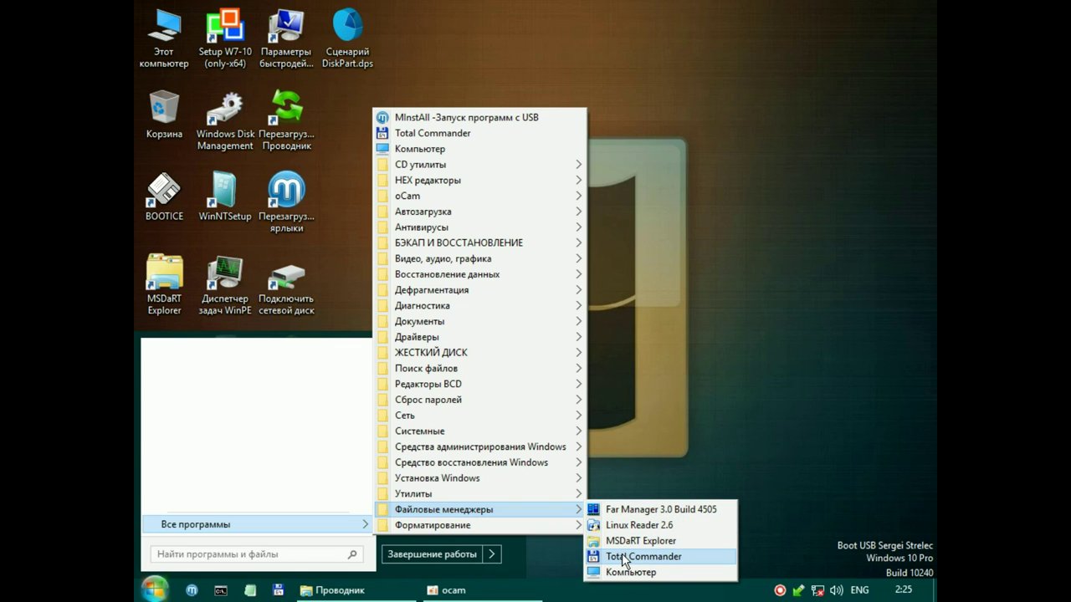
pyautogui.moveTo(574, 527)
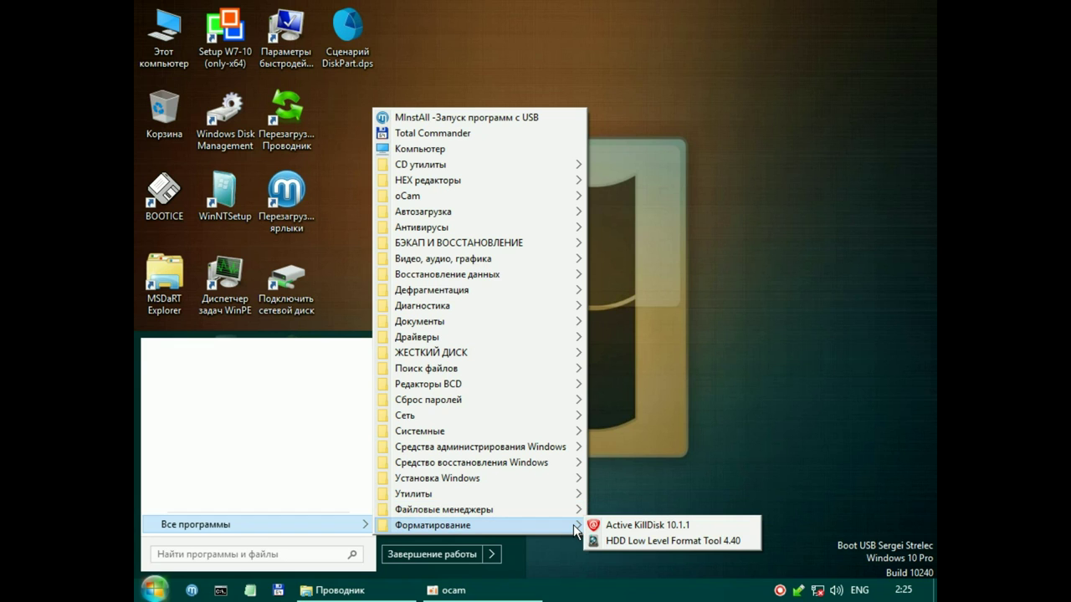
pyautogui.click(741, 414)
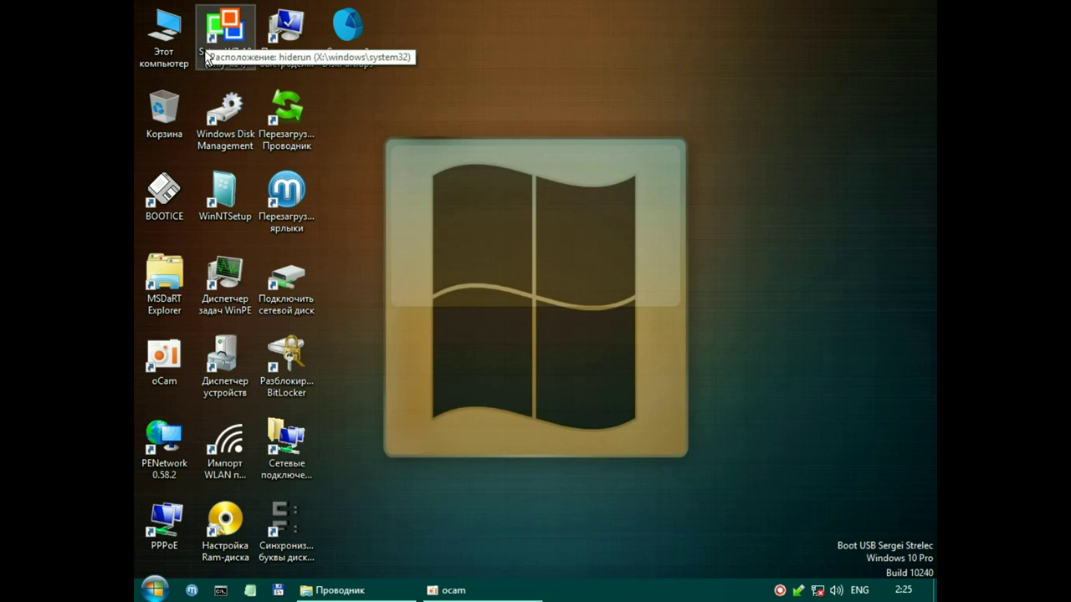
# Step: Locate the Windows 10 image under ISO\w10\Win10.x86-x64.Rus-Eng.20in1.KMS-activation on MULTIBOOT (I:) with MSDaRT Explorer, and close the file manager
pyautogui.doubleClick(159, 276)
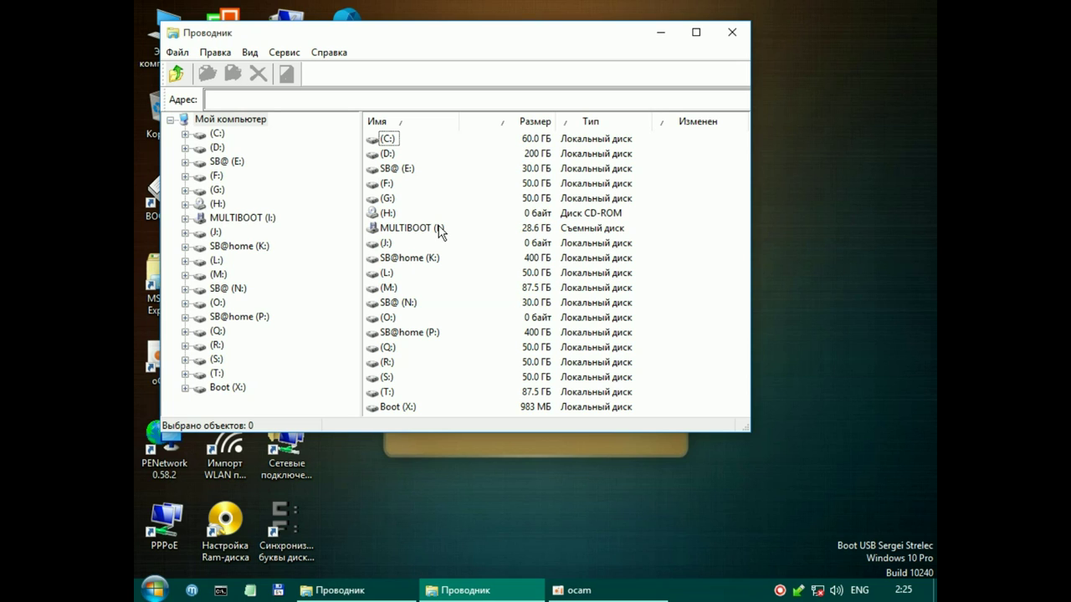
pyautogui.doubleClick(441, 231)
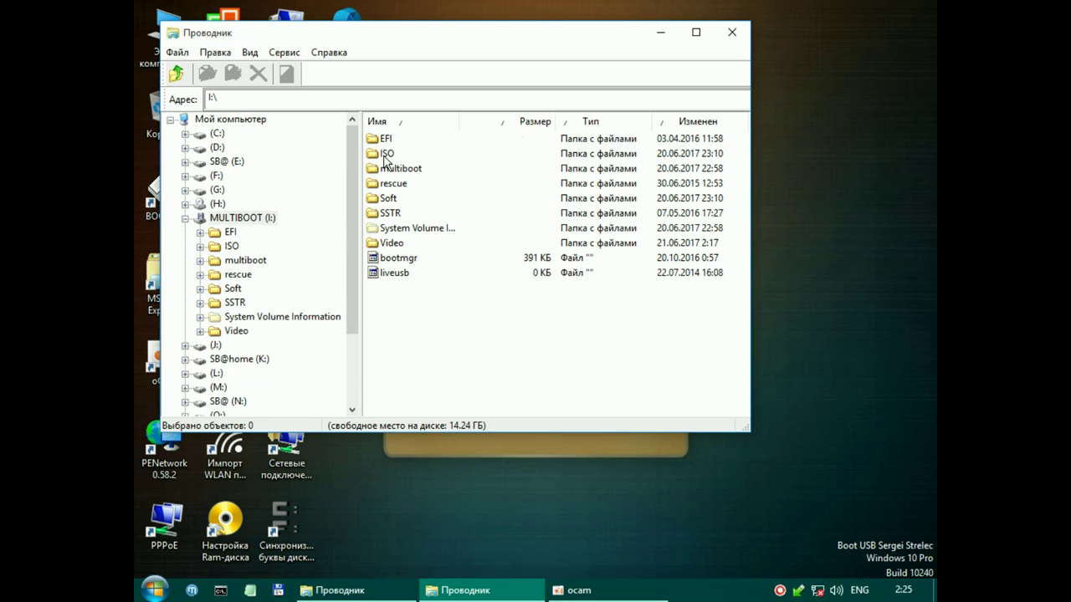
pyautogui.click(386, 157)
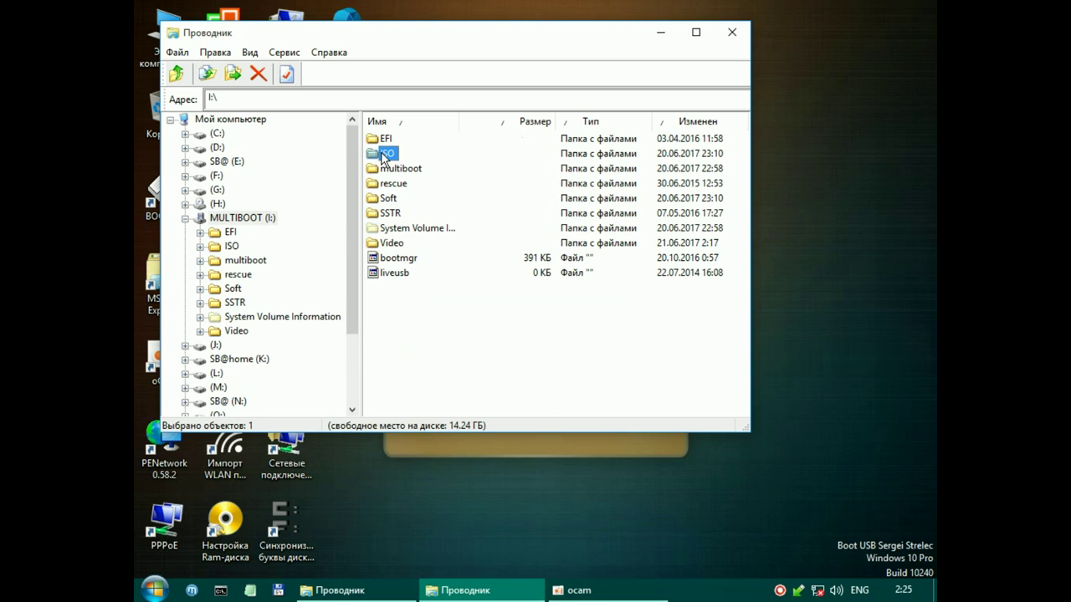
pyautogui.doubleClick(384, 155)
pyautogui.doubleClick(378, 141)
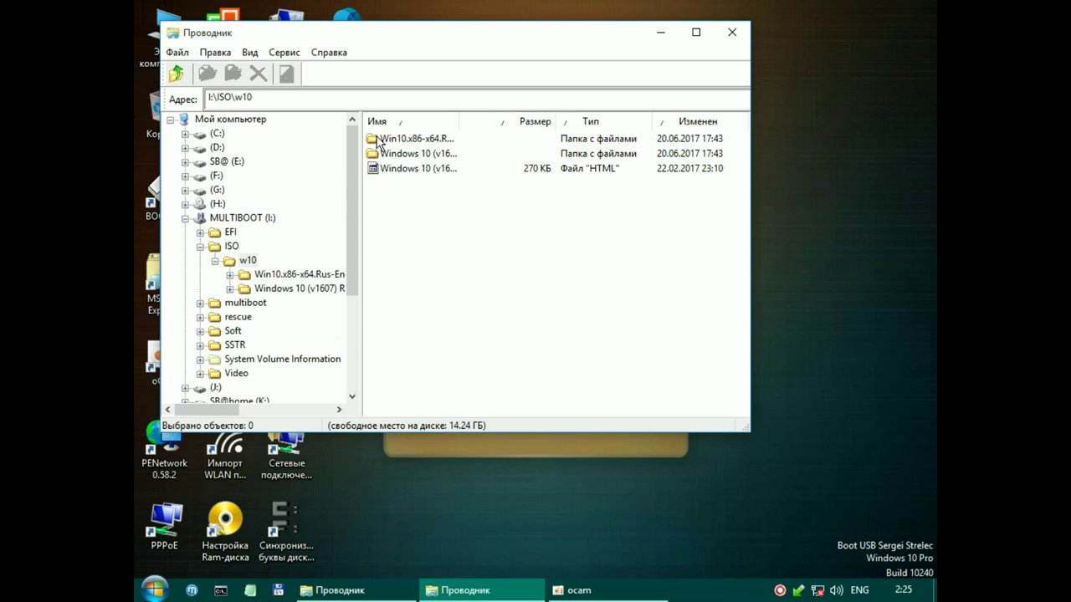
pyautogui.doubleClick(379, 139)
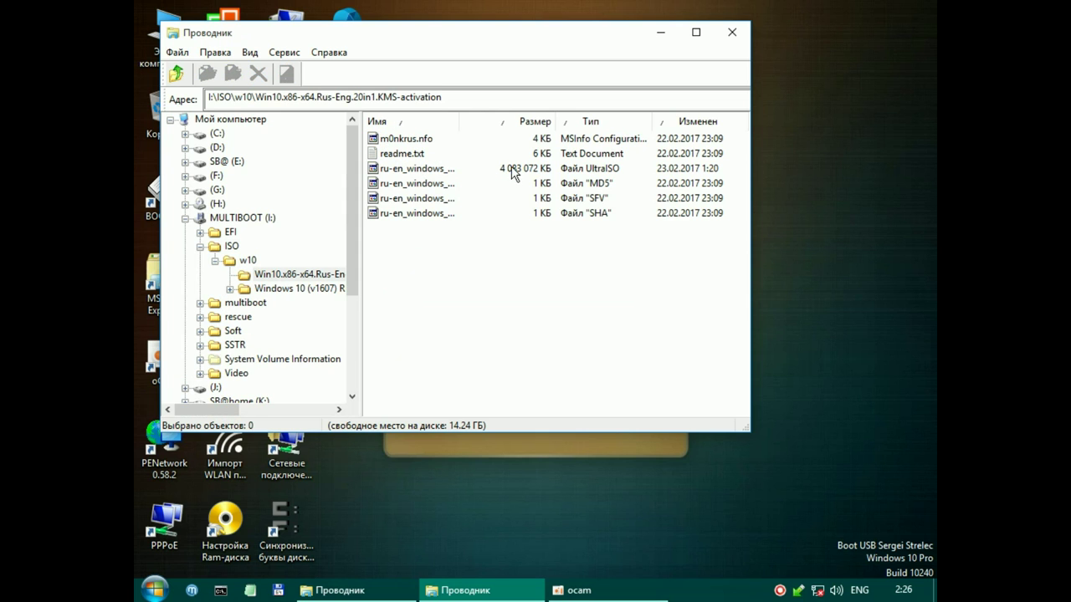
pyautogui.click(433, 172)
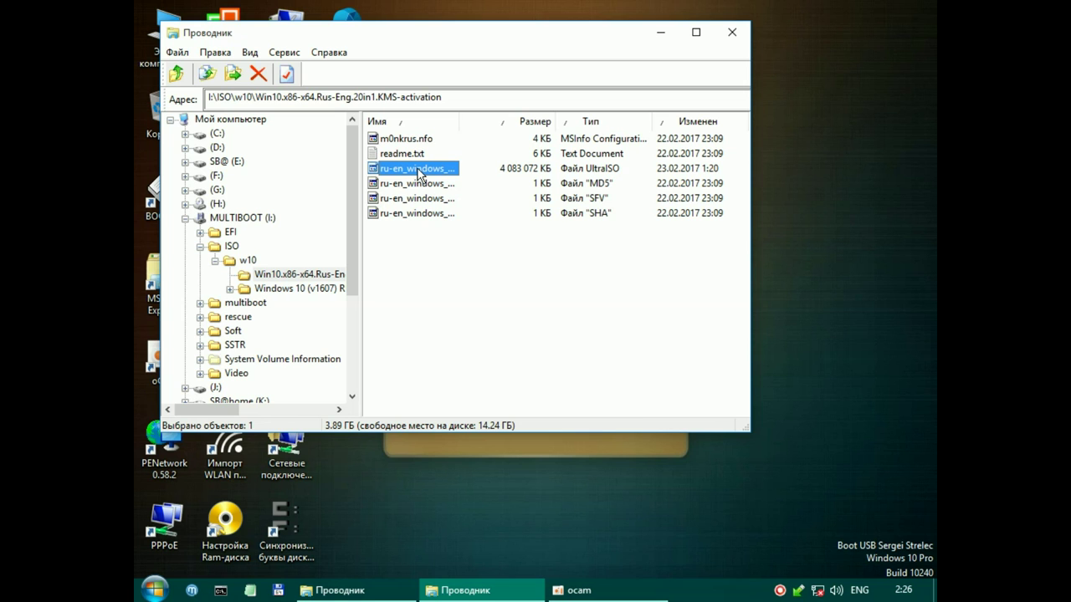
pyautogui.click(731, 33)
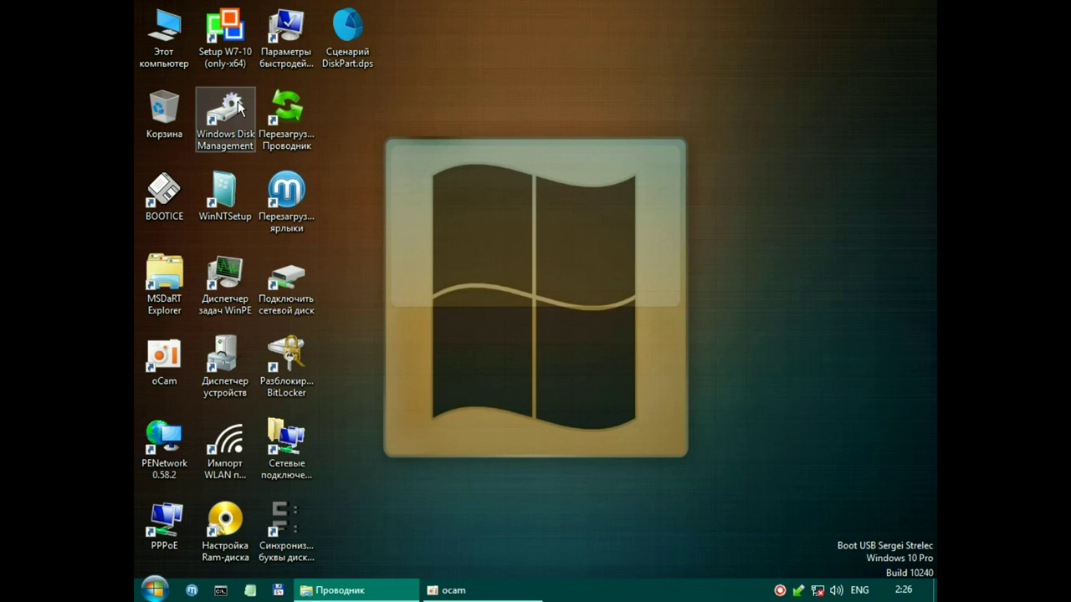
# Step: Launch Setup W7-10 (only-x64) and choose the ru-en_windows_10_1607_x86-x64_20in1 image from the w10 folder on MULTIBOOT (I:) as the installation source
pyautogui.click(226, 49)
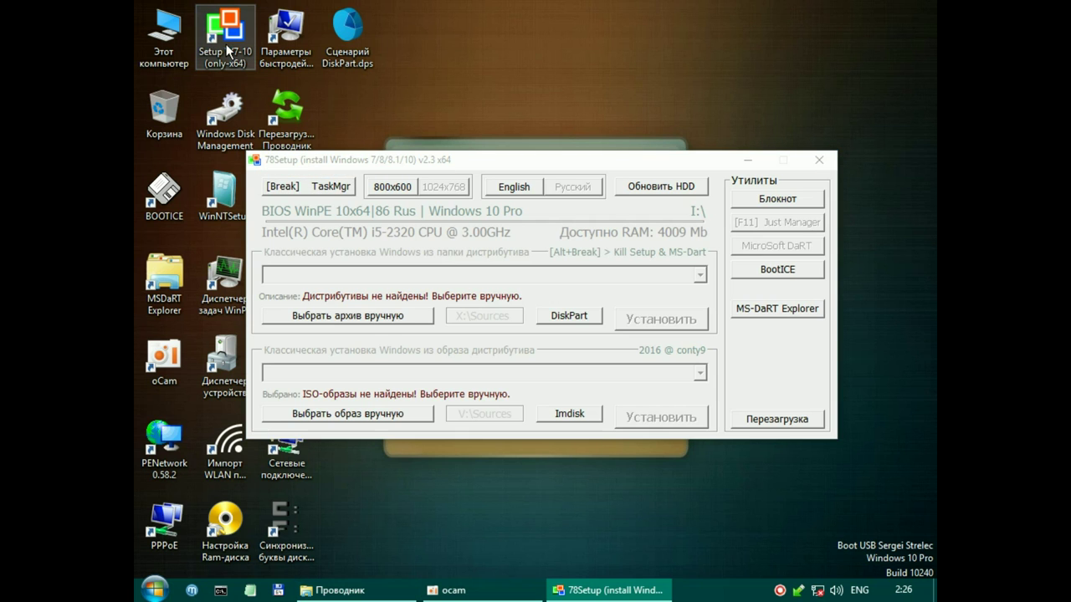
pyautogui.click(375, 413)
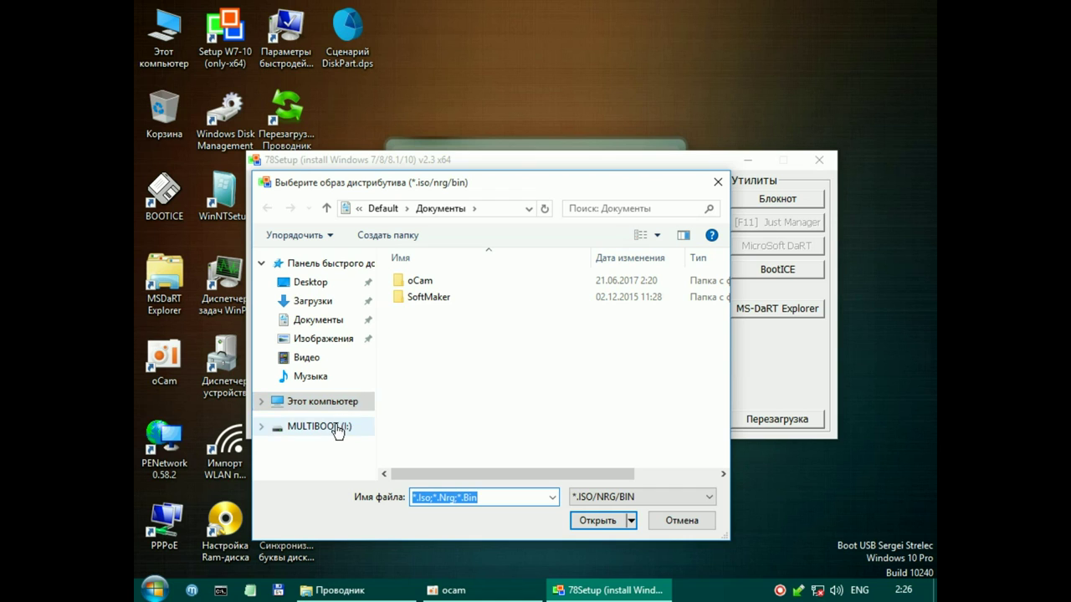
pyautogui.click(335, 427)
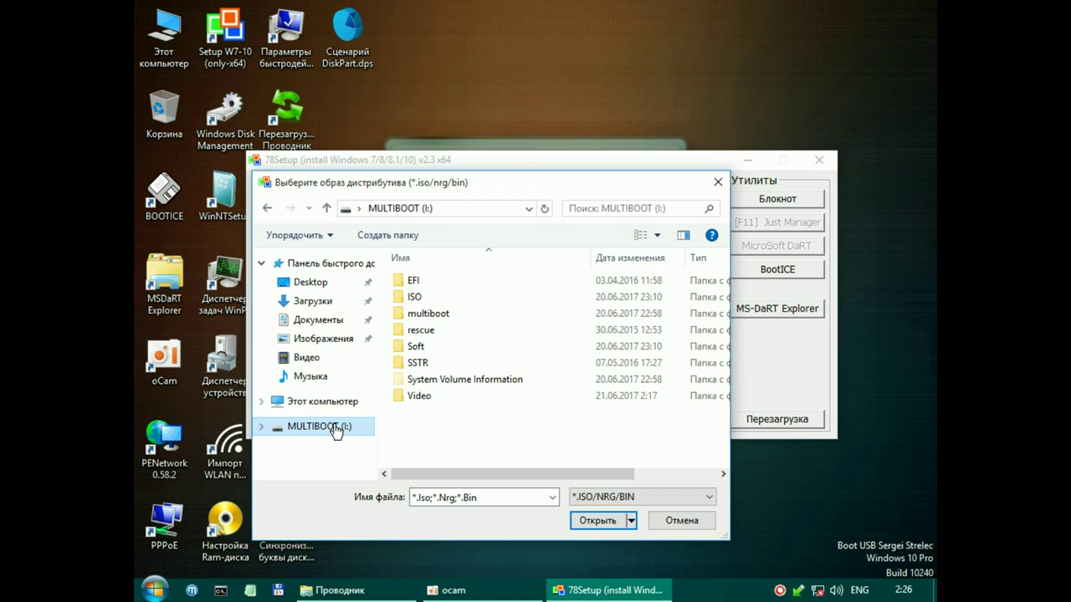
pyautogui.doubleClick(414, 297)
pyautogui.doubleClick(418, 281)
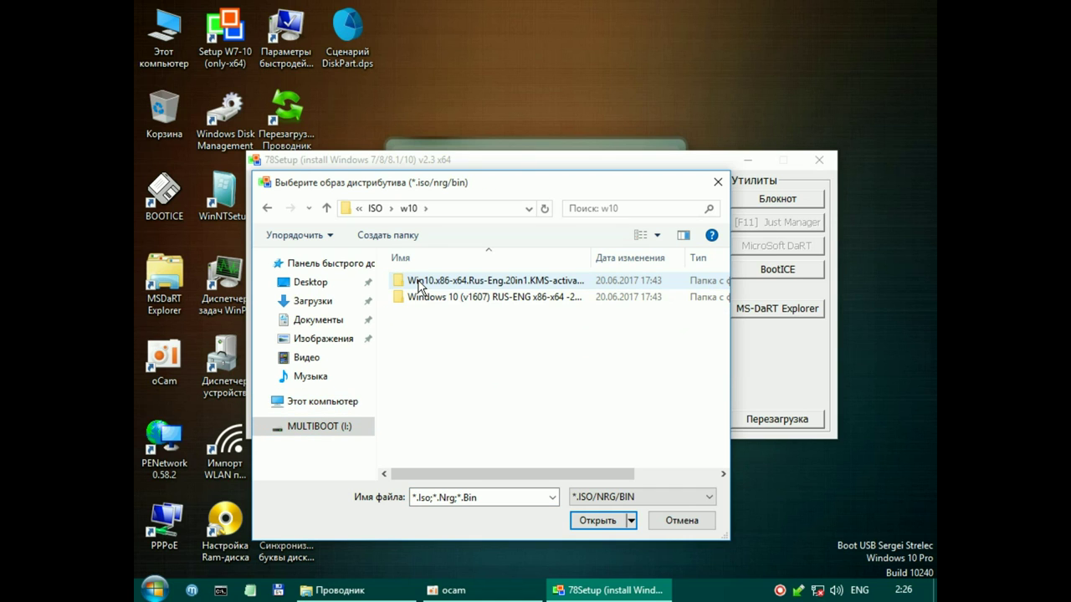
pyautogui.doubleClick(418, 283)
pyautogui.click(419, 281)
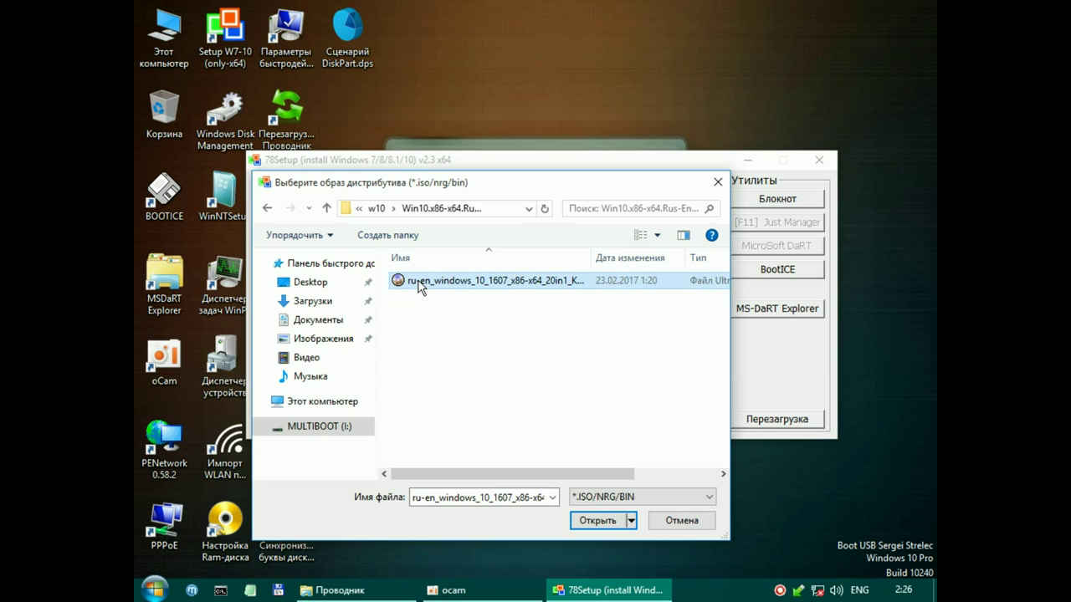
pyautogui.click(597, 521)
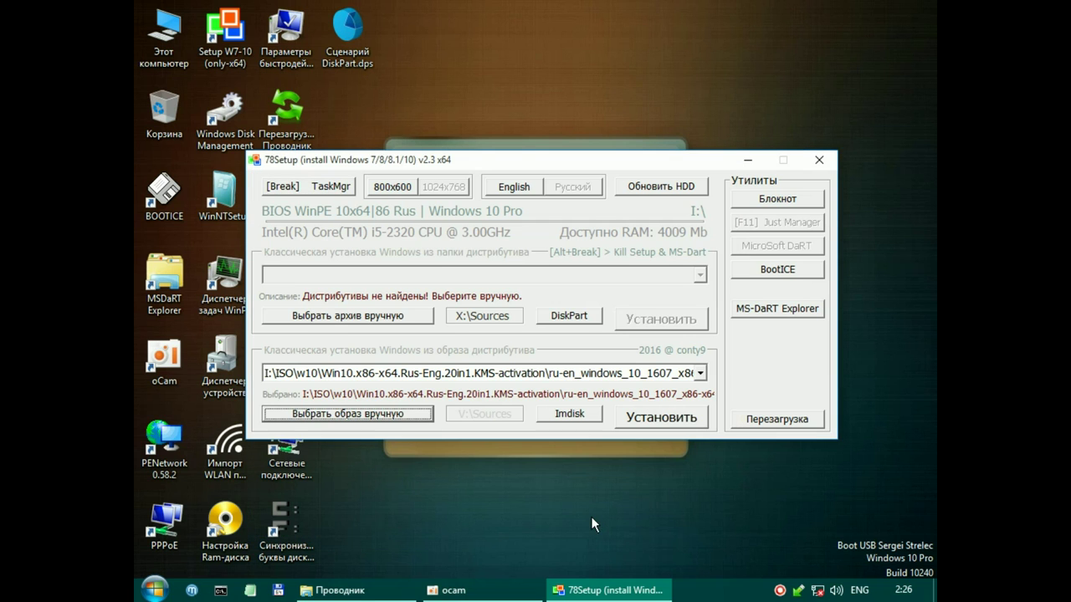
# Step: Start Windows setup from the chosen image with setup.exe x64 v10.0.10586, select Russian as the language, and proceed with Windows 10 Профессиональная x64
pyautogui.click(655, 423)
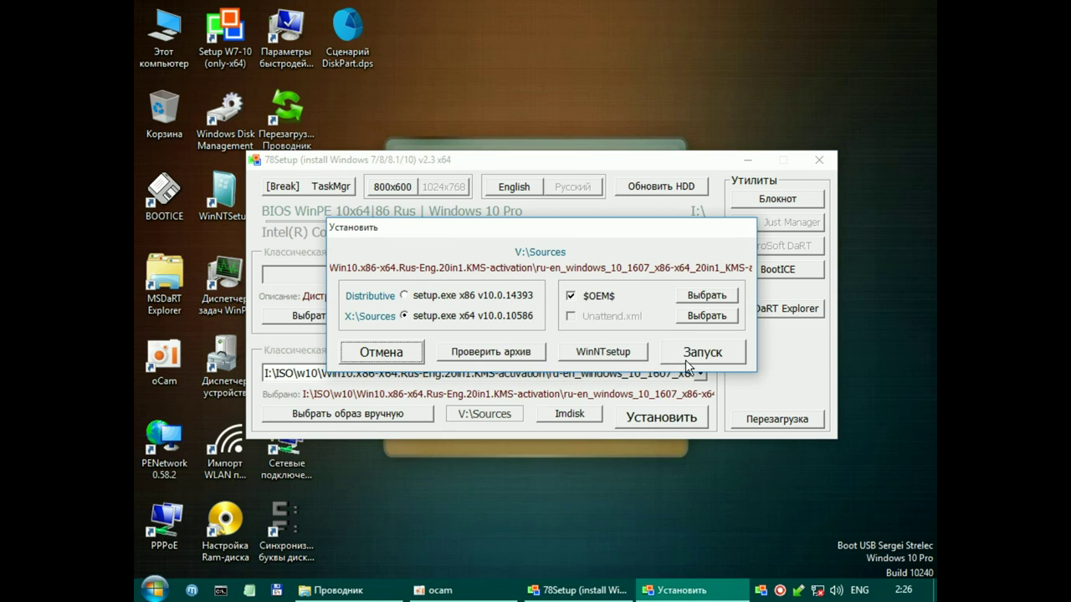
pyautogui.click(707, 353)
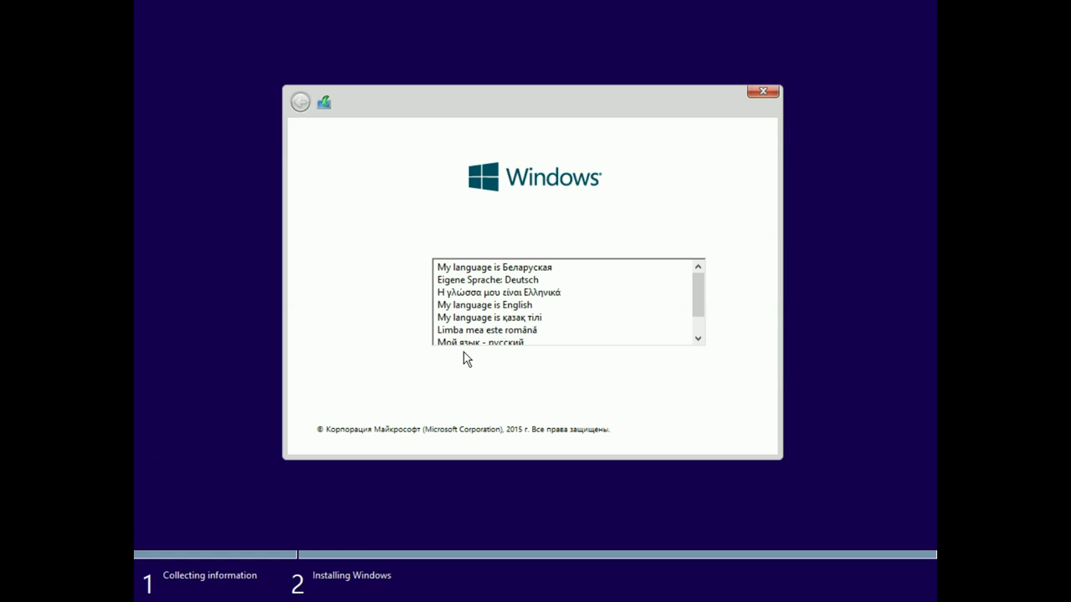
pyautogui.click(698, 338)
pyautogui.click(697, 338)
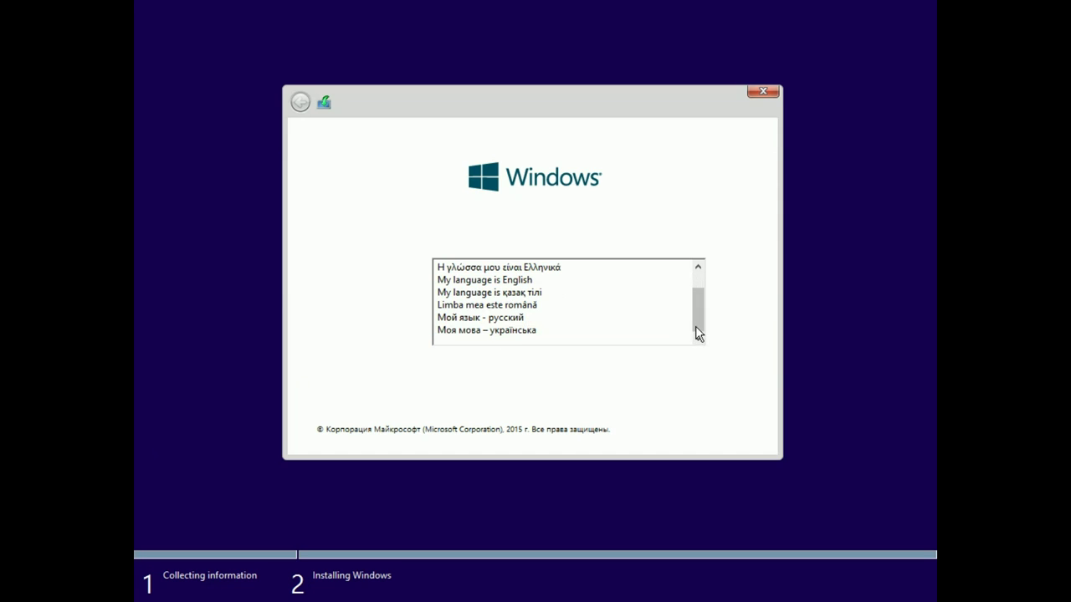
pyautogui.click(510, 322)
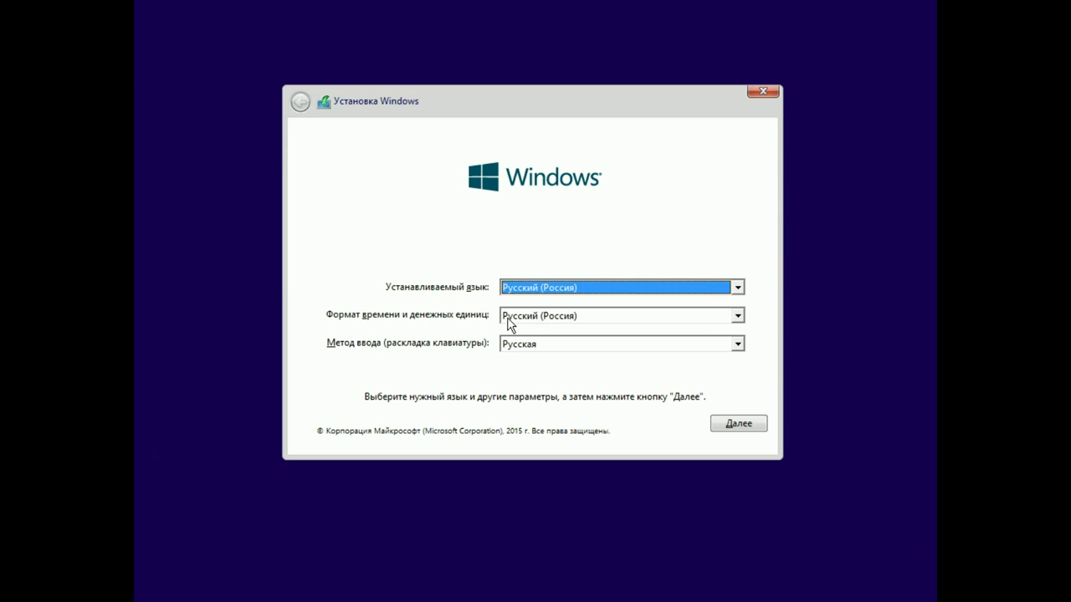
pyautogui.click(738, 423)
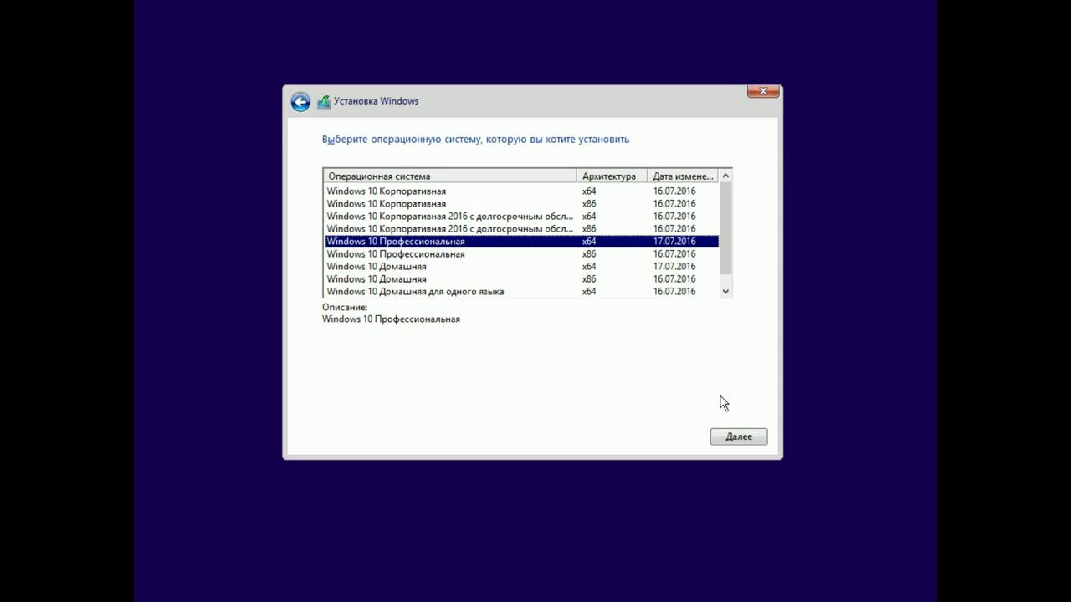
pyautogui.click(752, 437)
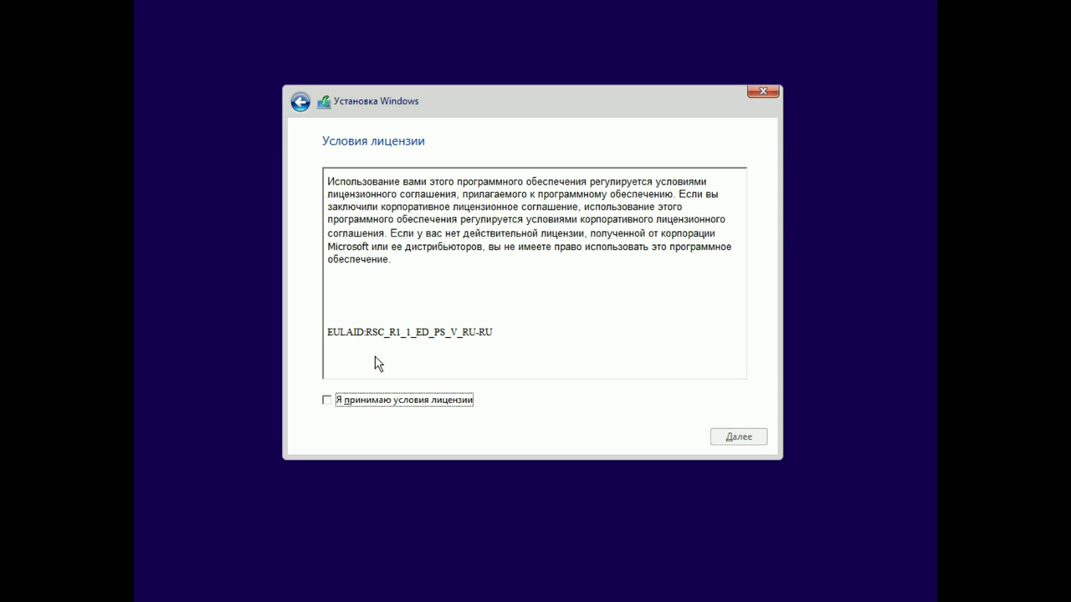
# Step: Exit Windows setup at the licence terms and close the 78Setup window
pyautogui.click(766, 89)
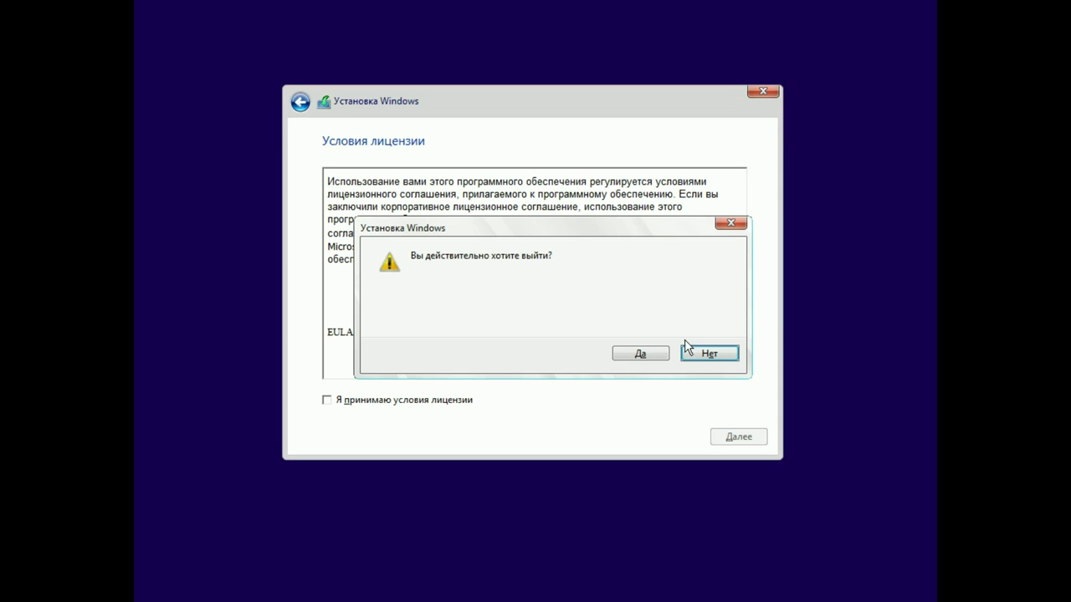
pyautogui.click(658, 358)
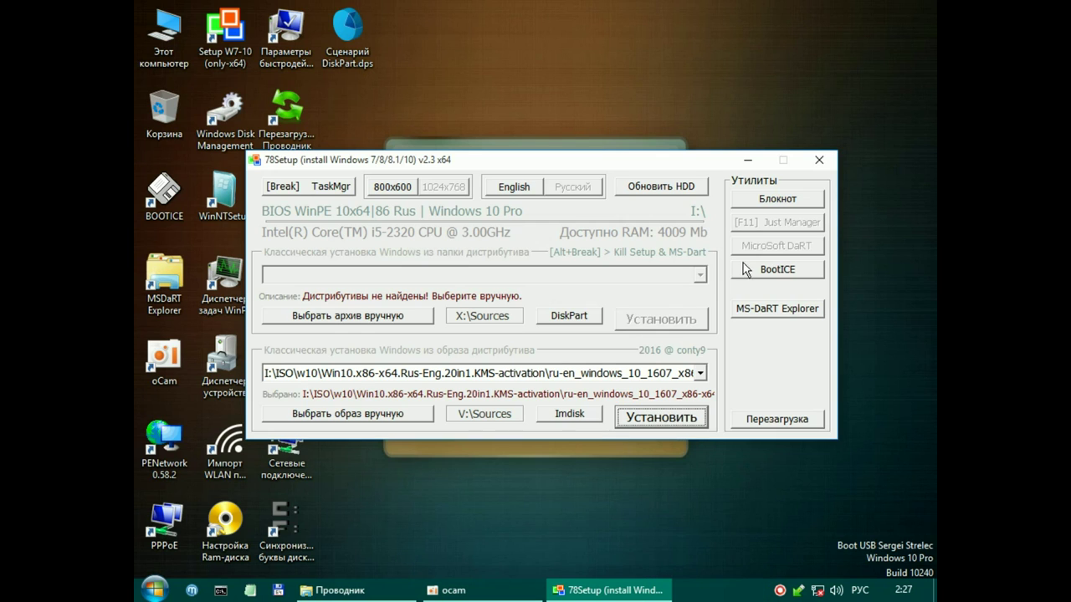
pyautogui.click(818, 160)
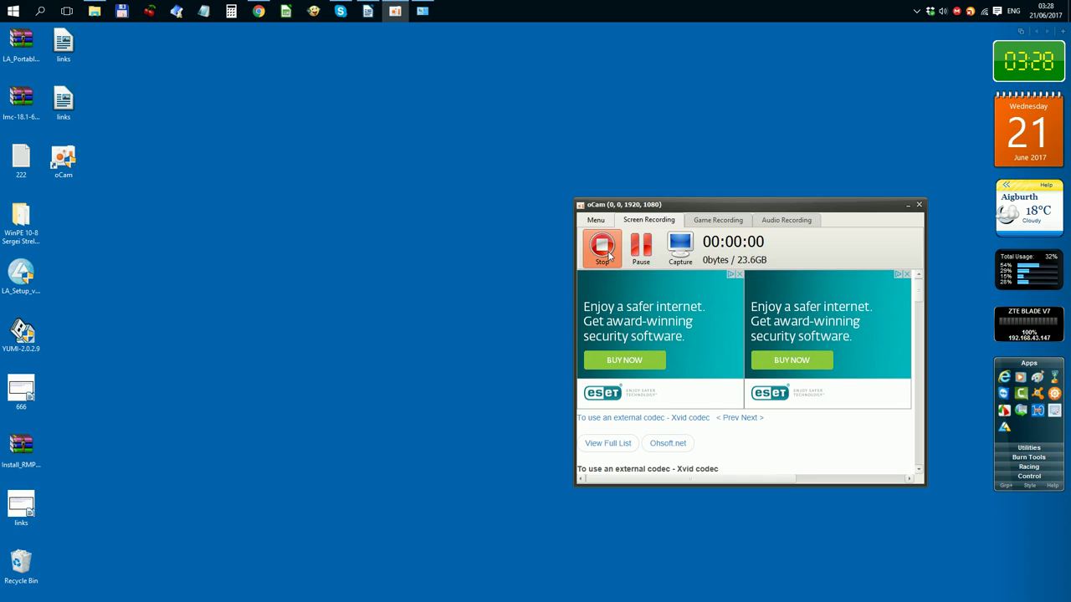
# Step: Minimize the oCam recorder, switch to Chrome, and open the bookmarked Компьютерные советы site in a new tab
pyautogui.click(908, 205)
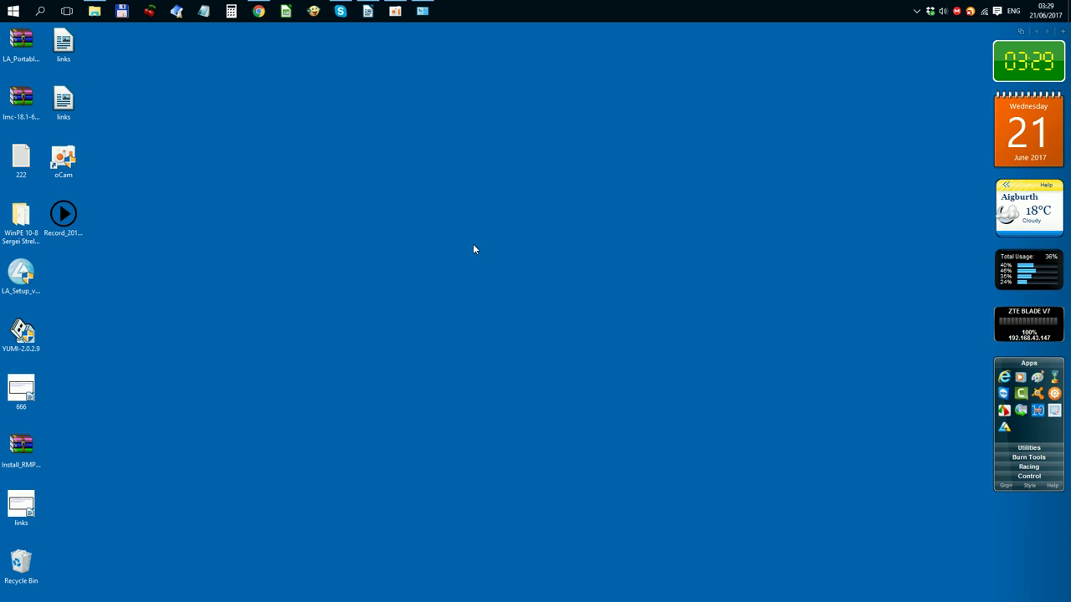
pyautogui.click(261, 11)
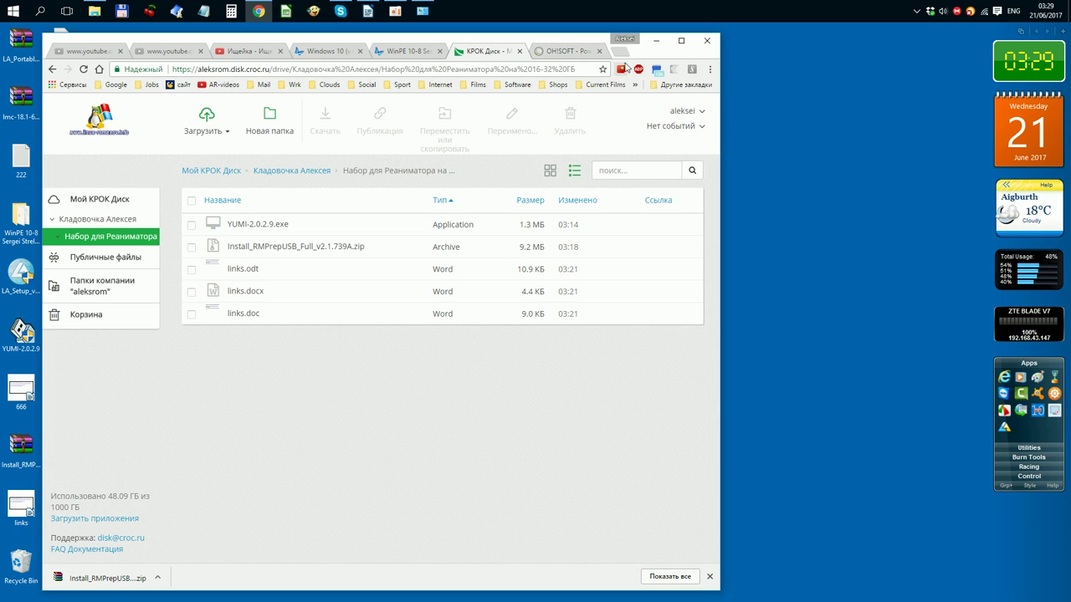
pyautogui.click(619, 52)
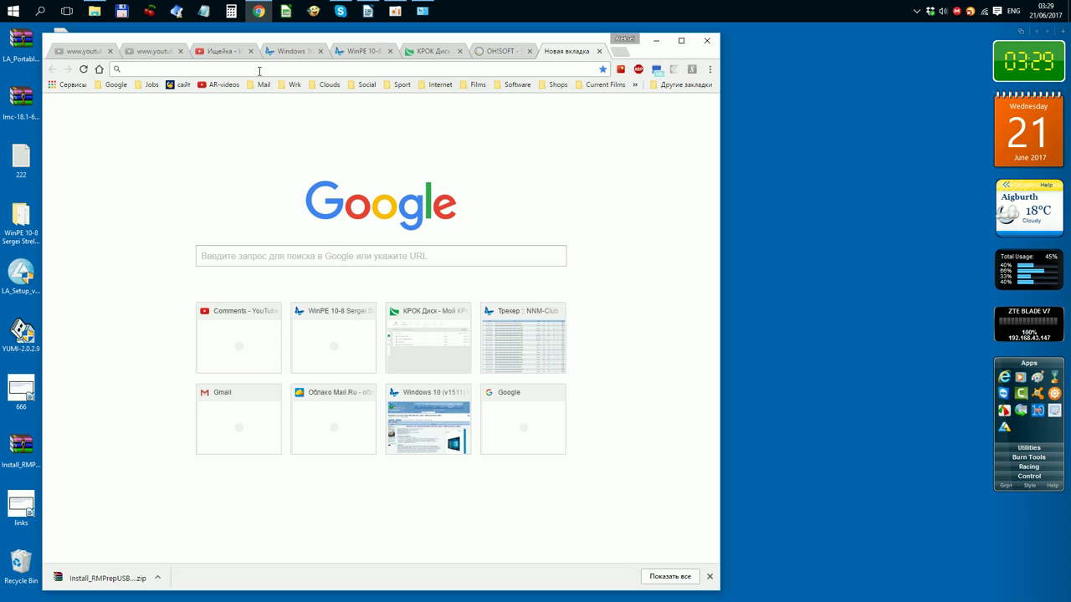
pyautogui.click(180, 85)
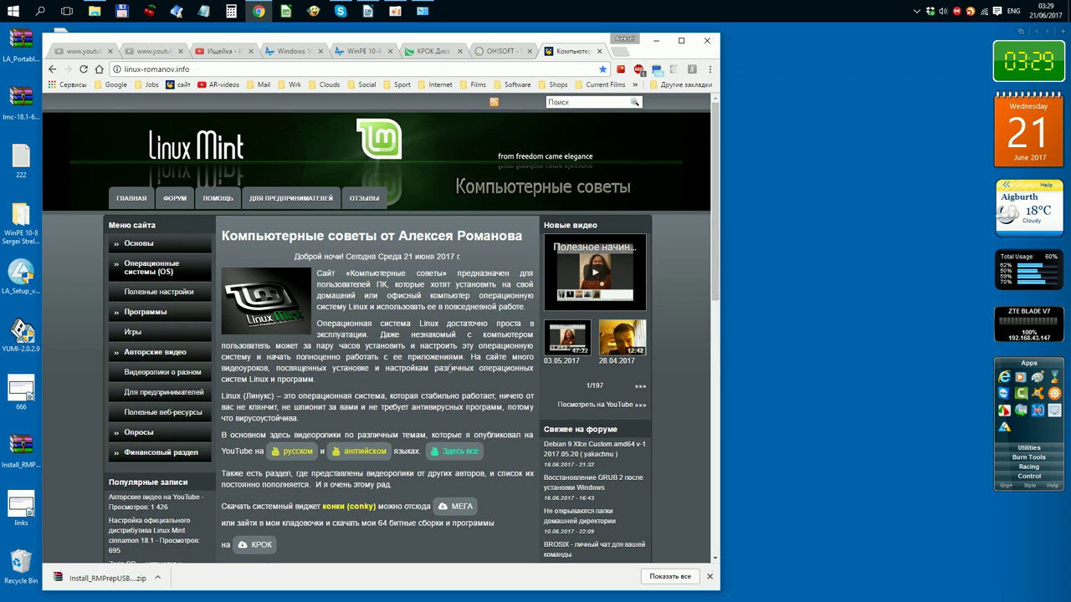
# Step: Follow the site's КРОК storage link, show its folders as tiles, and open the Набор для Реаниматора на 16-32 ГБ folder
pyautogui.scroll(-3, 553, 308)
pyautogui.scroll(-1, 552, 308)
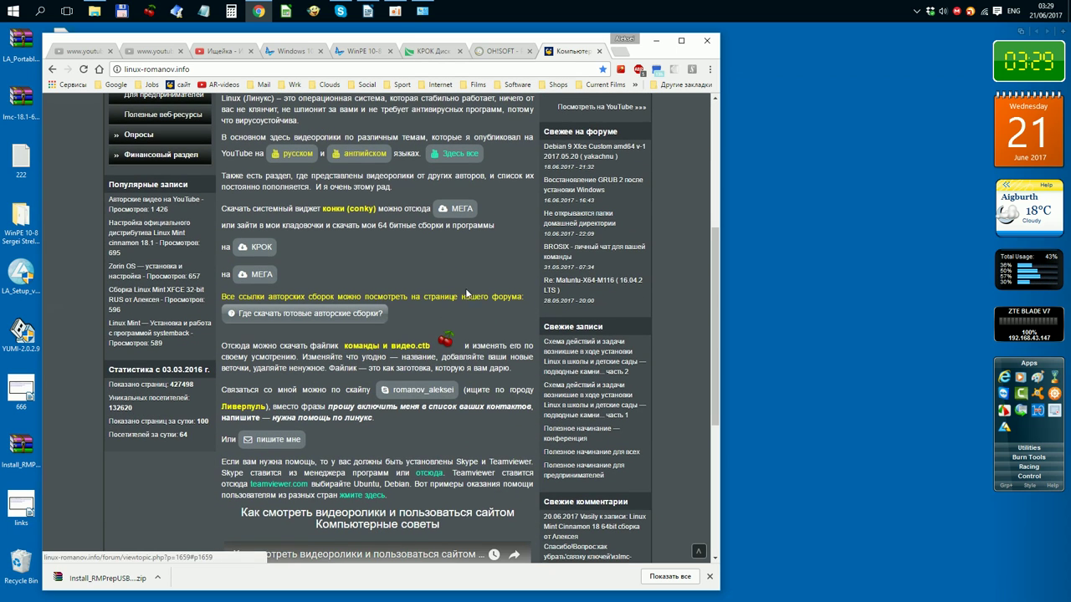
pyautogui.click(263, 249)
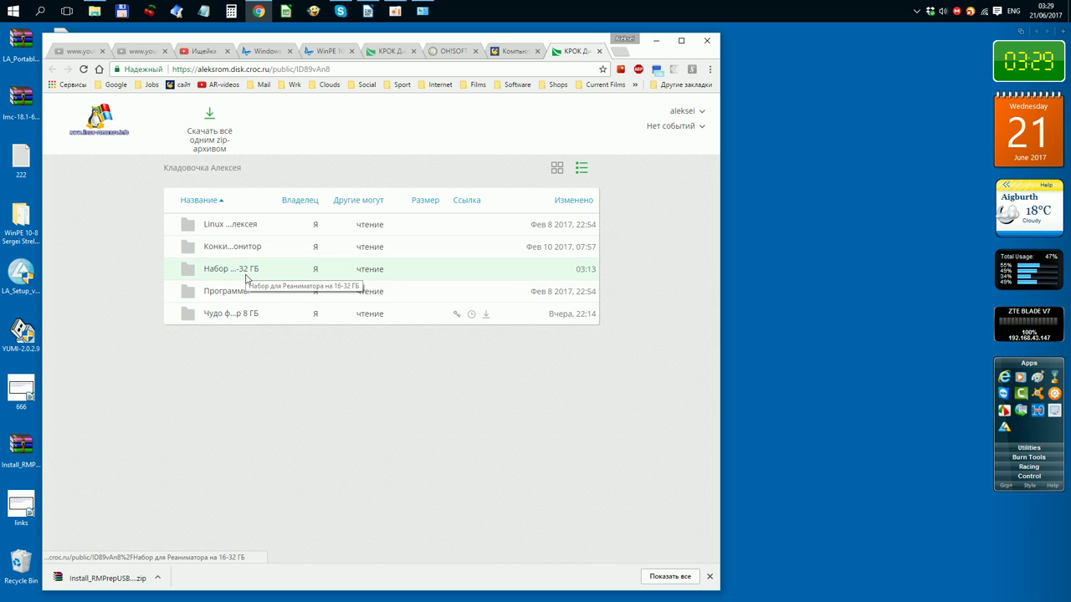
pyautogui.click(557, 169)
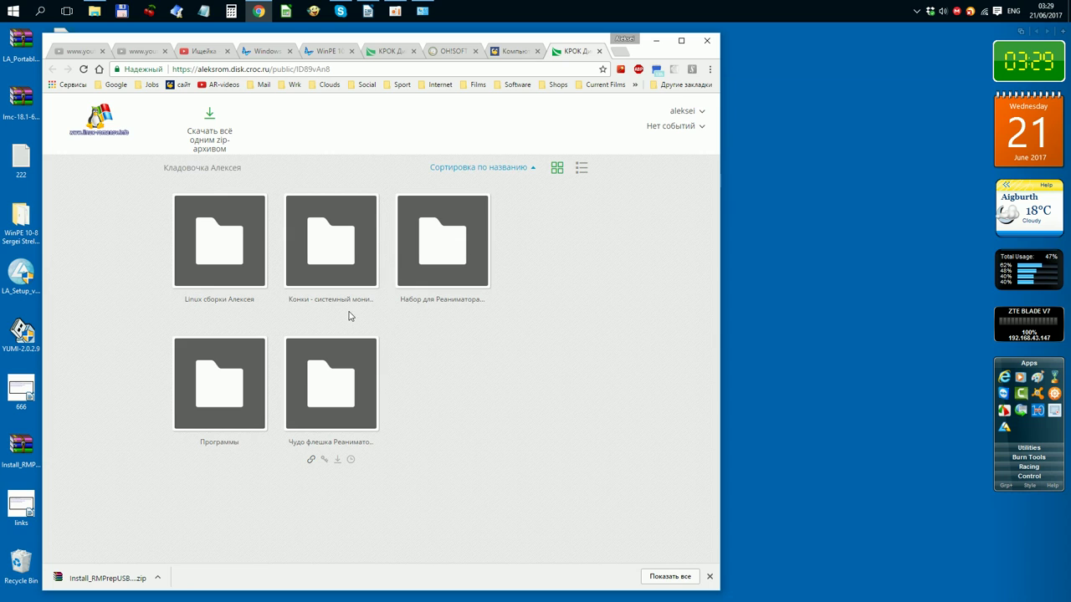
pyautogui.click(456, 255)
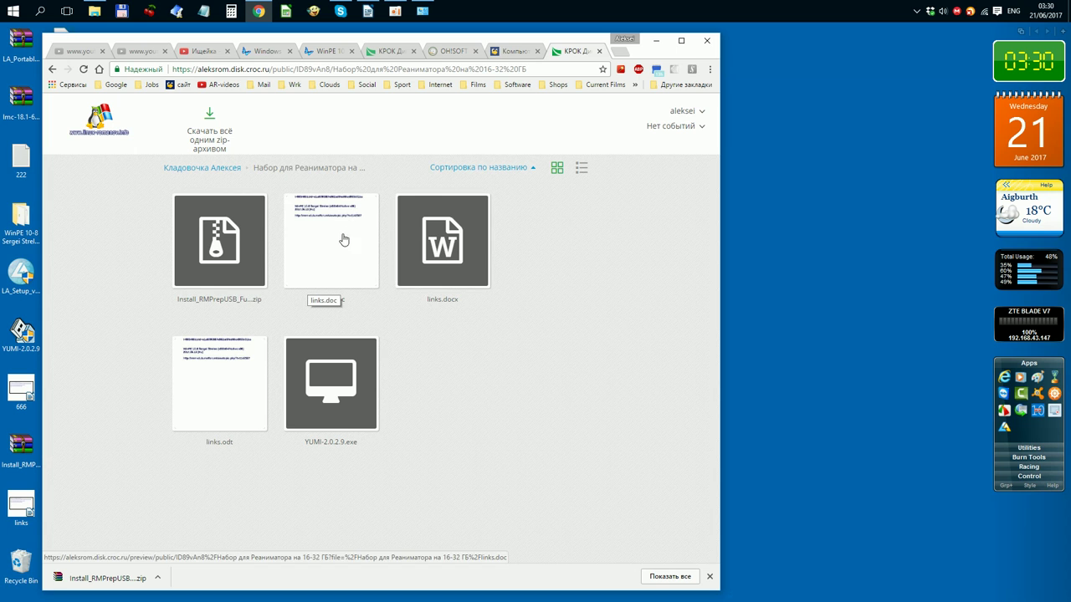
# Step: Copy the Windows 10 (v1511) forum link from links.docx in LibreOffice Writer and open it in a new Chrome tab
pyautogui.click(368, 12)
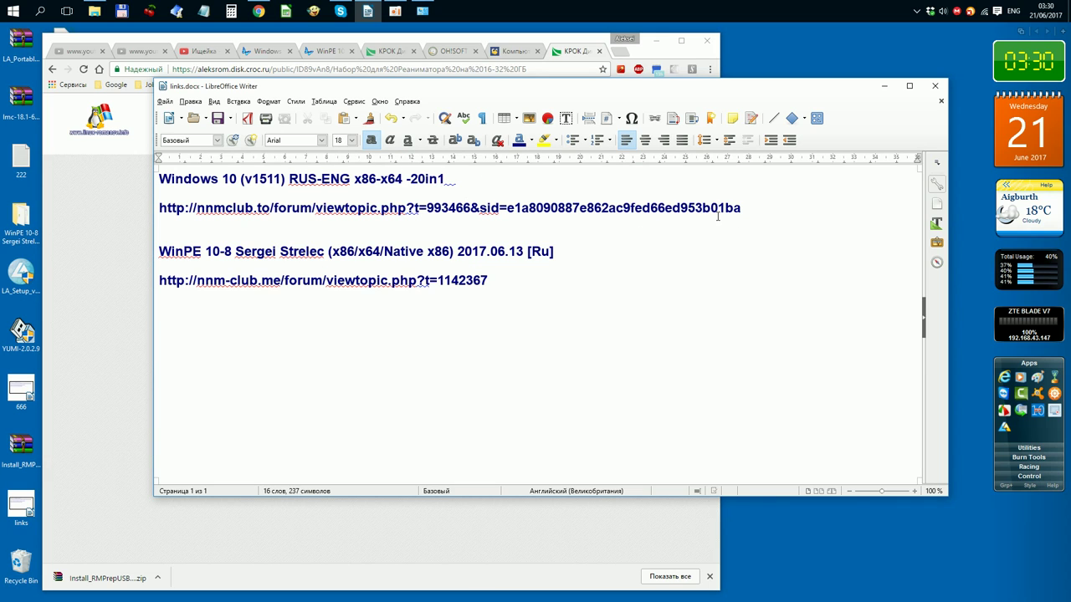
pyautogui.moveTo(742, 208); pyautogui.dragTo(160, 212)
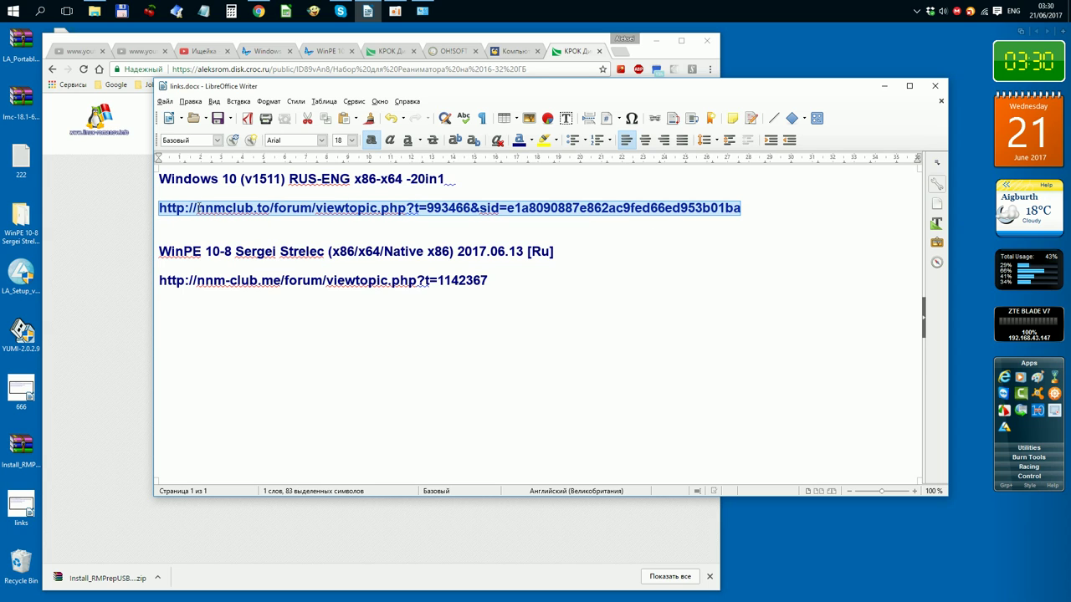
pyautogui.rightClick(197, 209)
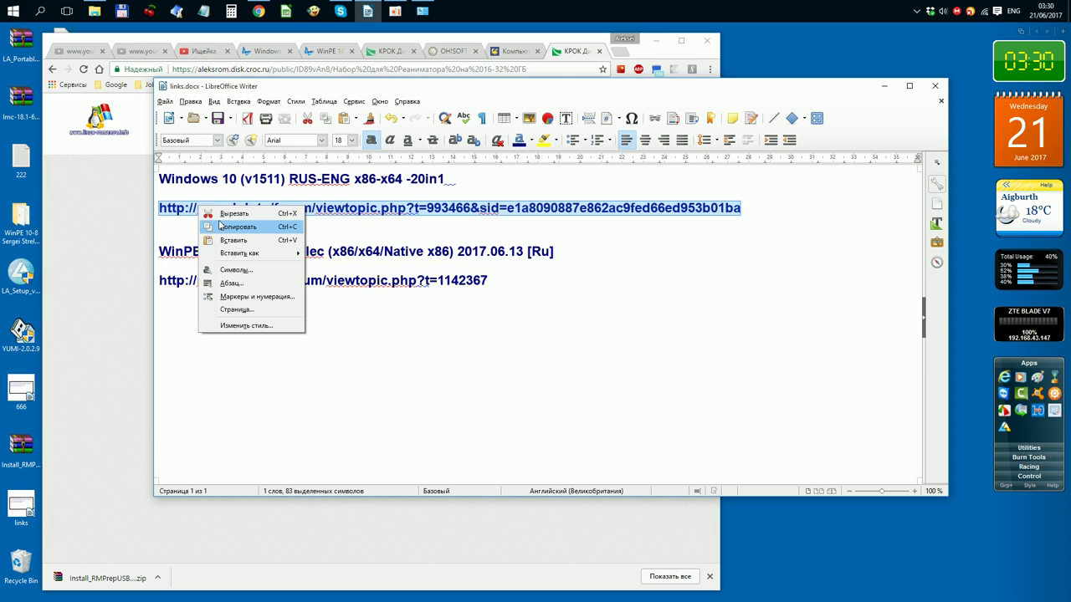
pyautogui.click(221, 226)
pyautogui.click(149, 335)
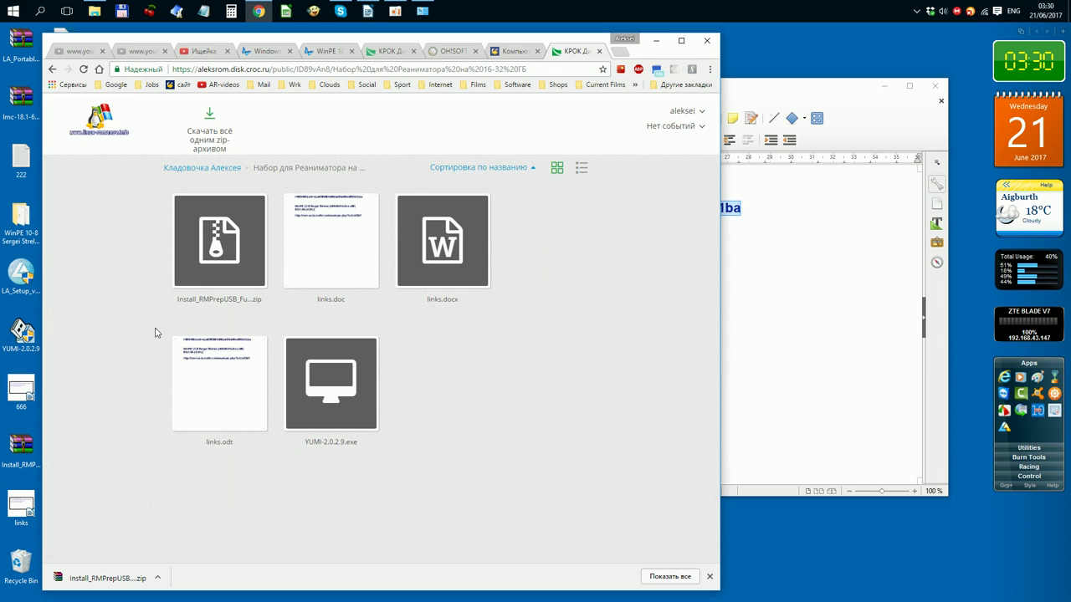
pyautogui.click(621, 51)
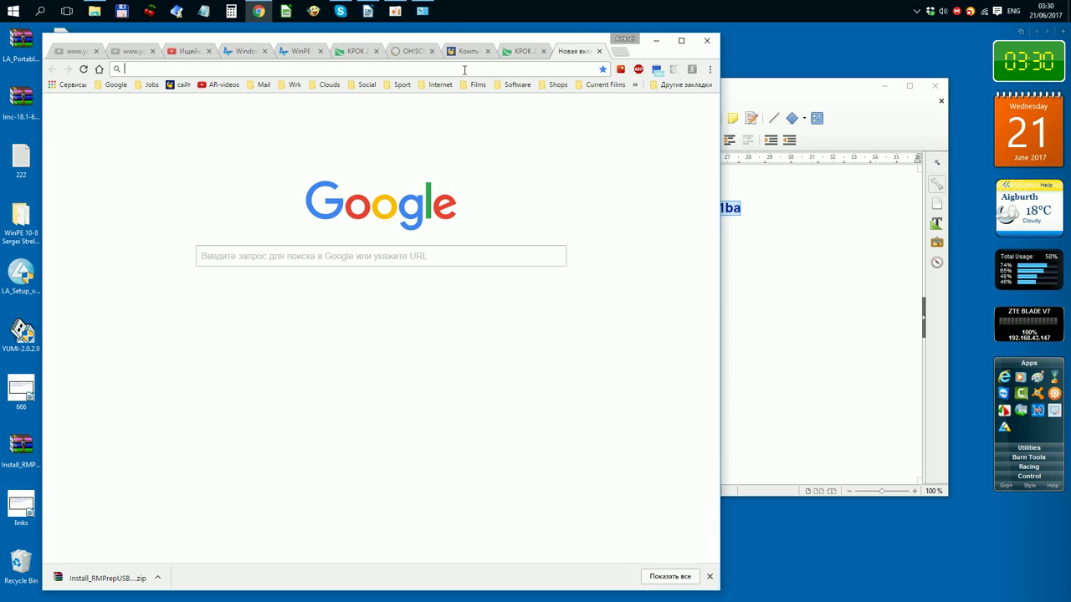
pyautogui.rightClick(465, 70)
pyautogui.click(539, 138)
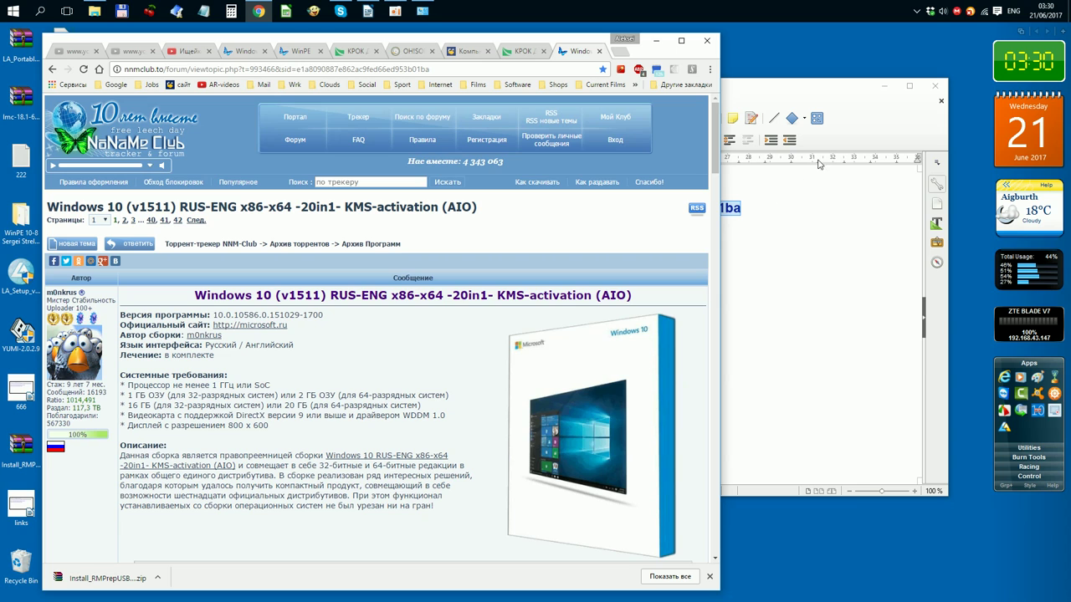
# Step: Copy the WinPE 10-8 Sergei Strelec forum link from links.docx in LibreOffice Writer and open it in another new Chrome tab
pyautogui.click(880, 122)
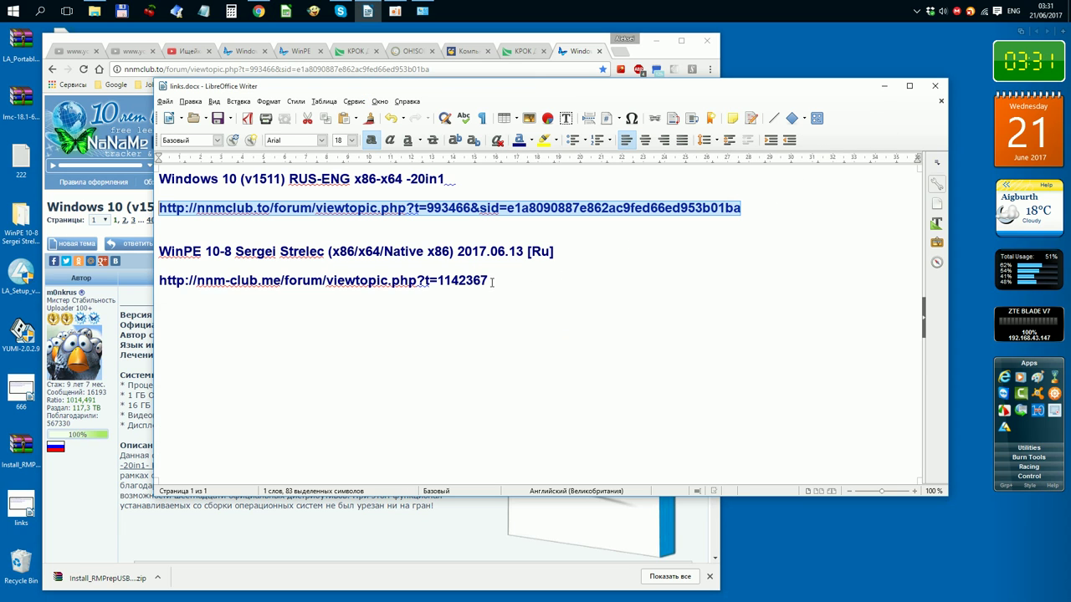
pyautogui.moveTo(490, 280); pyautogui.dragTo(157, 285)
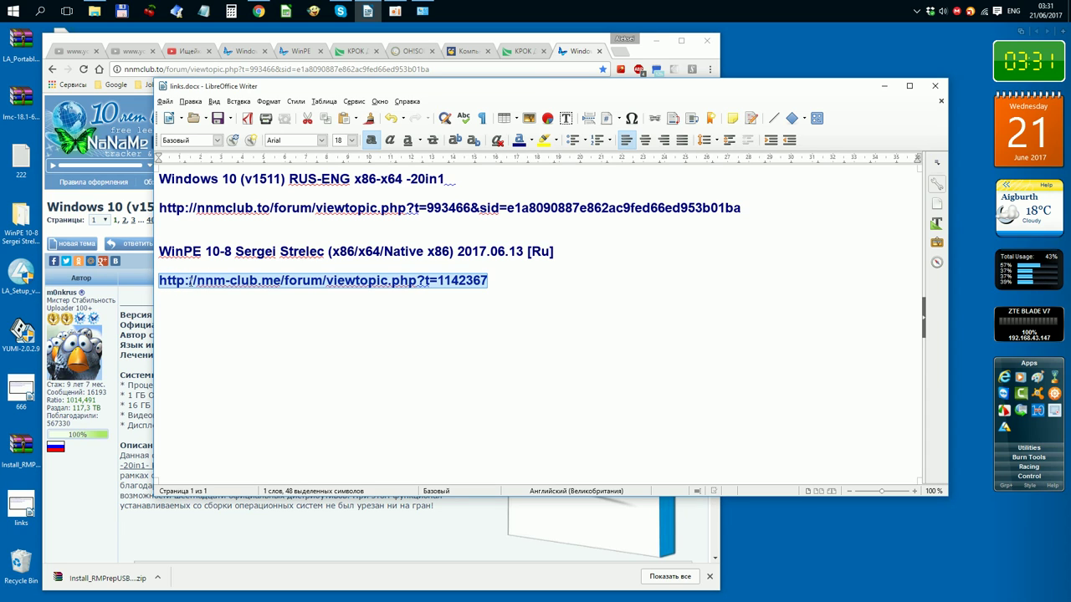
pyautogui.rightClick(259, 285)
pyautogui.press('Escape')
pyautogui.rightClick(277, 287)
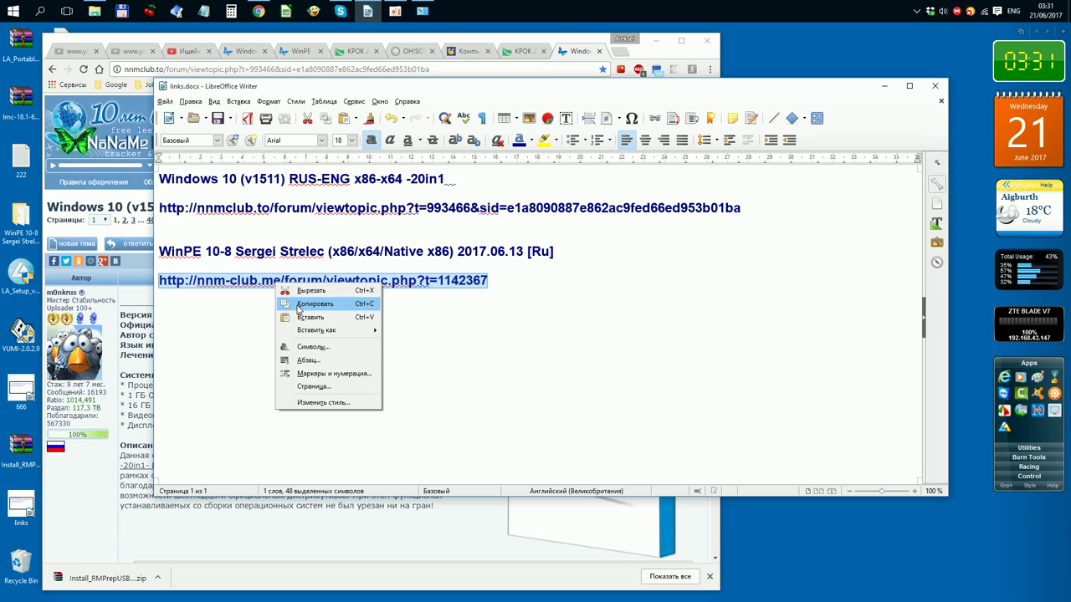
pyautogui.click(312, 304)
pyautogui.click(92, 491)
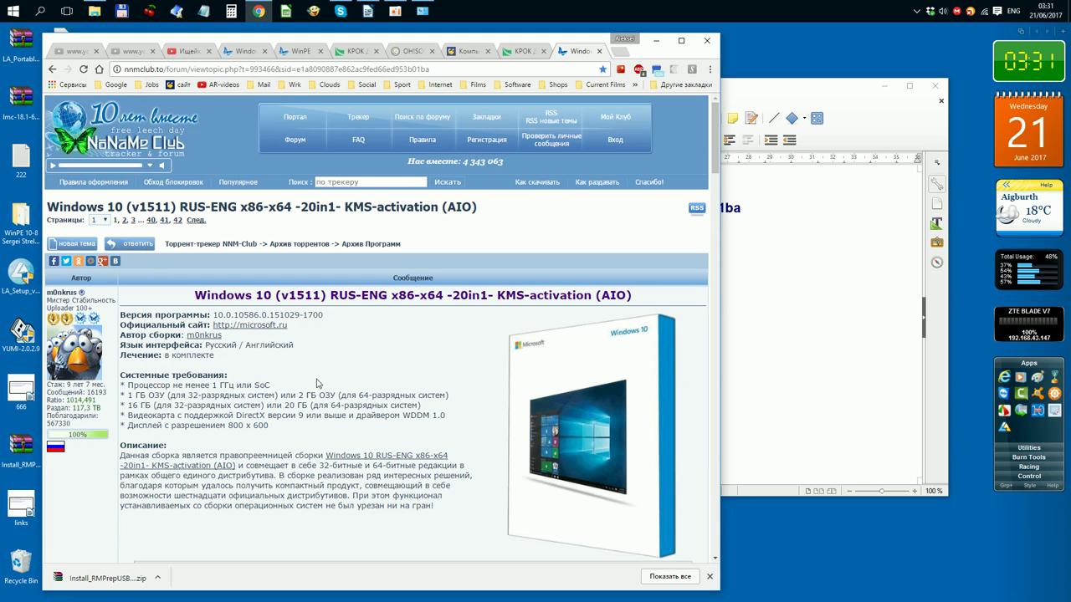
pyautogui.click(617, 52)
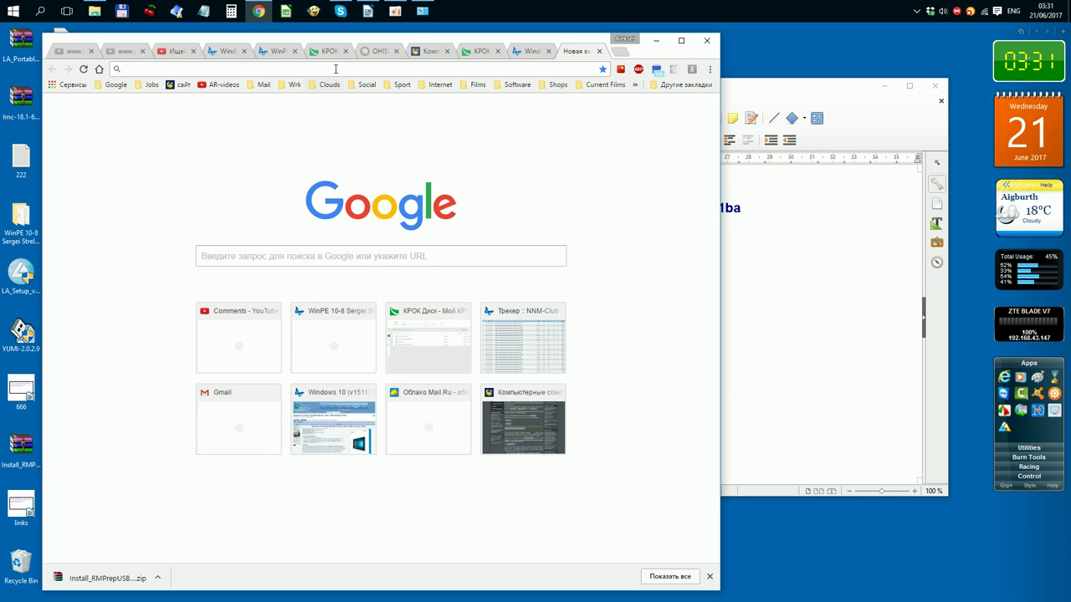
pyautogui.rightClick(220, 69)
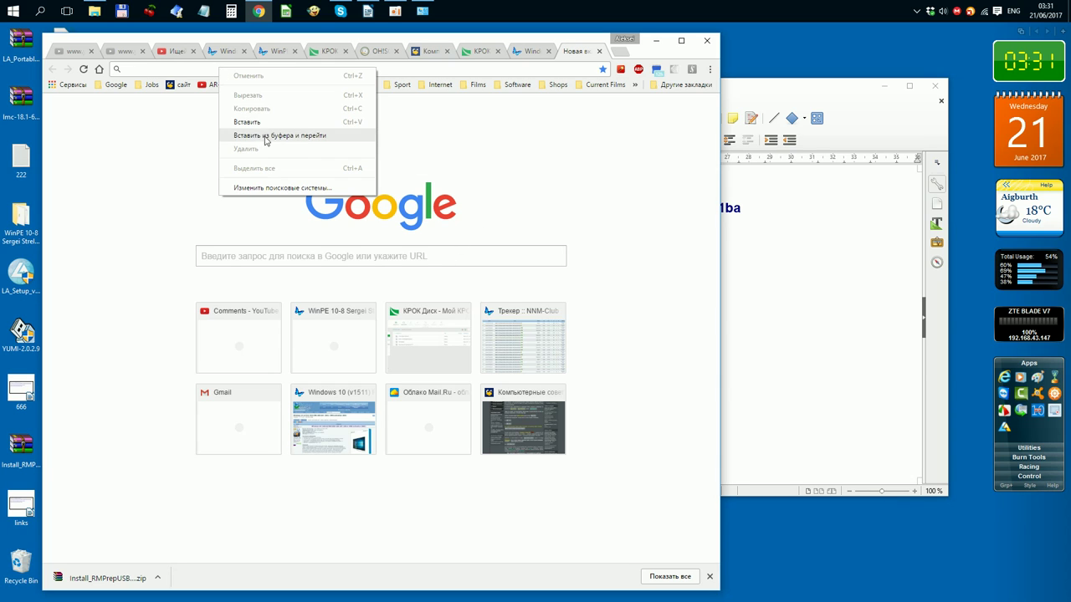
pyautogui.click(267, 138)
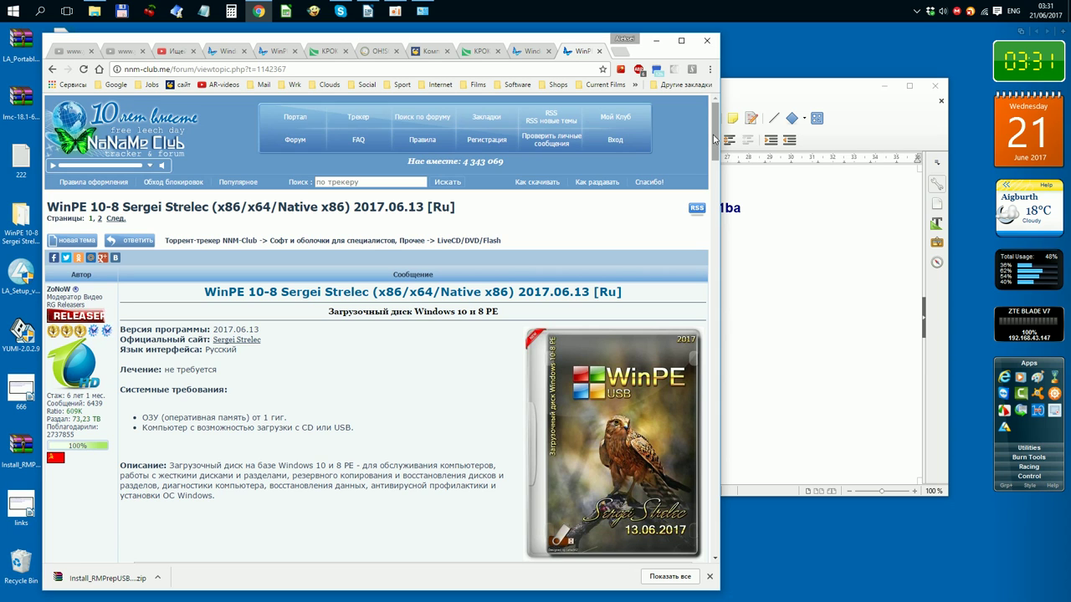
# Step: Examine the torrent download sections on the WinPE 10-8 and Windows 10 forum pages, and return to the shared КРОК folder
pyautogui.moveTo(713, 142); pyautogui.dragTo(720, 226)
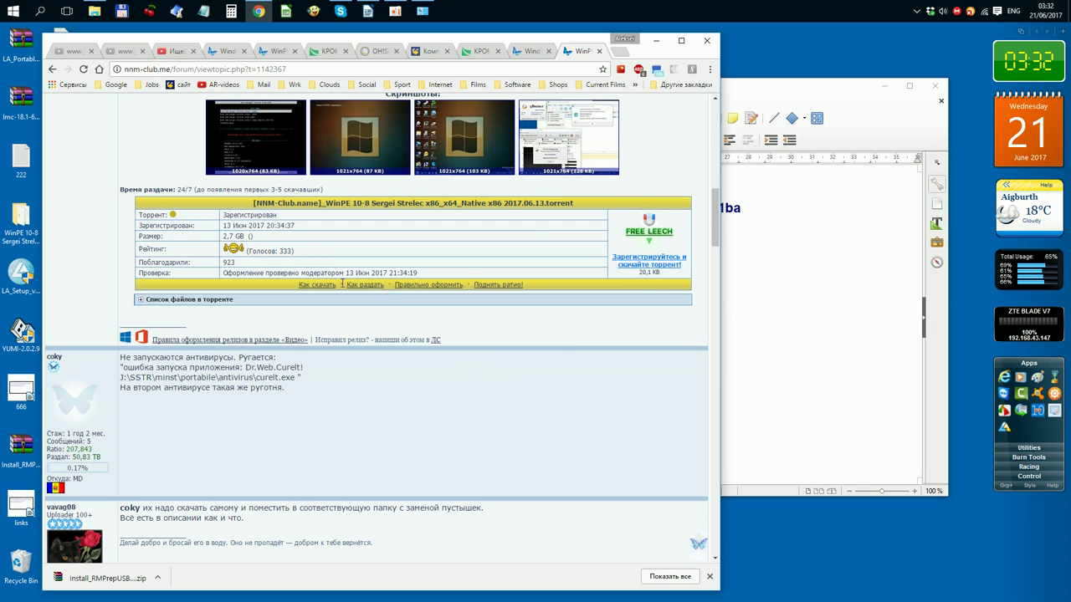
pyautogui.scroll(5, 451, 359)
pyautogui.scroll(4, 458, 364)
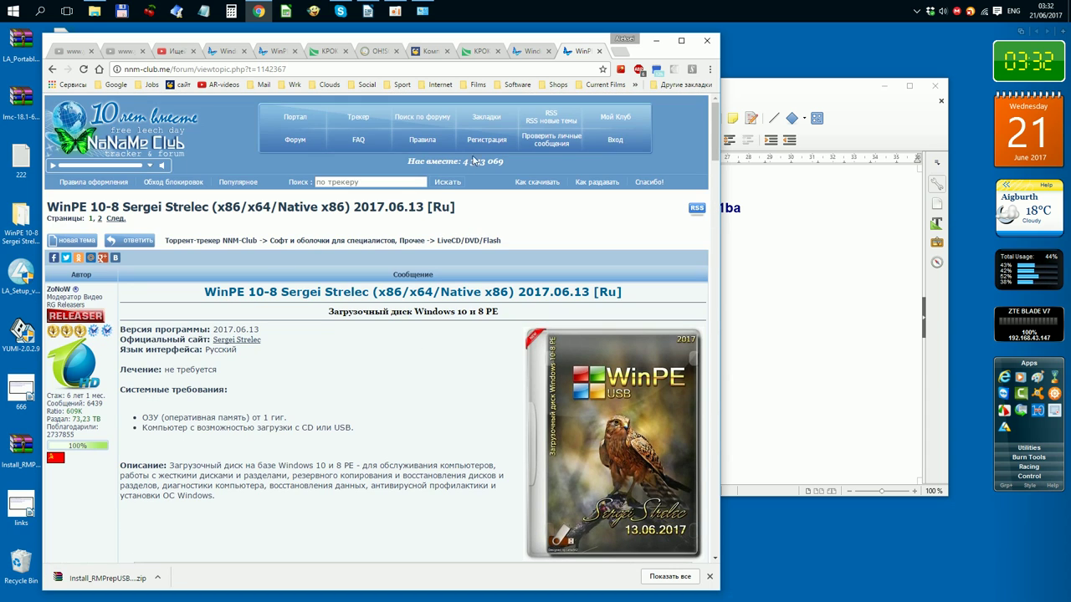
pyautogui.click(538, 52)
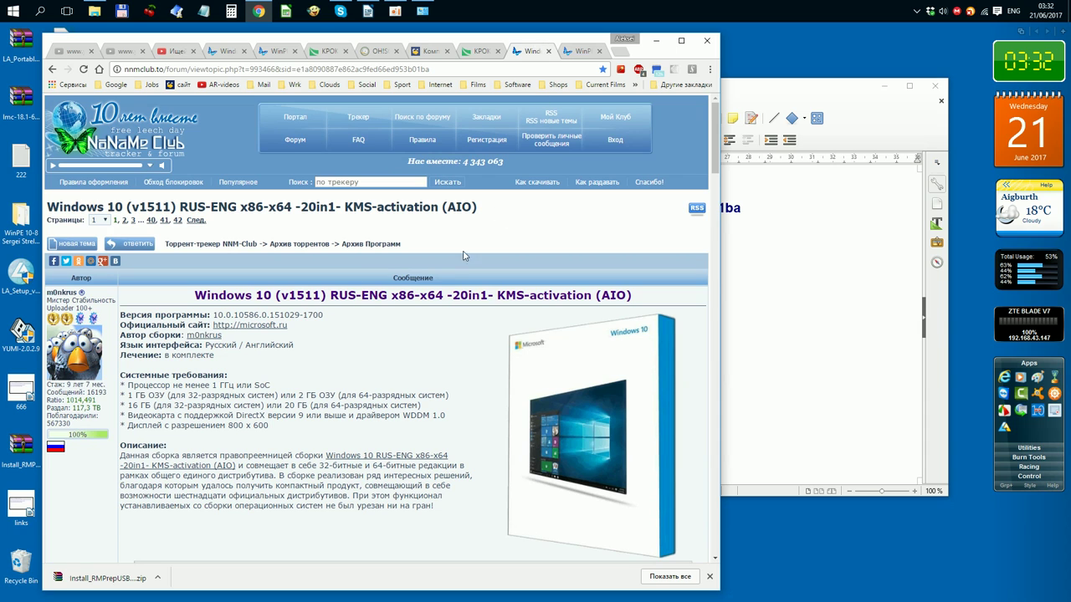
pyautogui.scroll(-10, 372, 363)
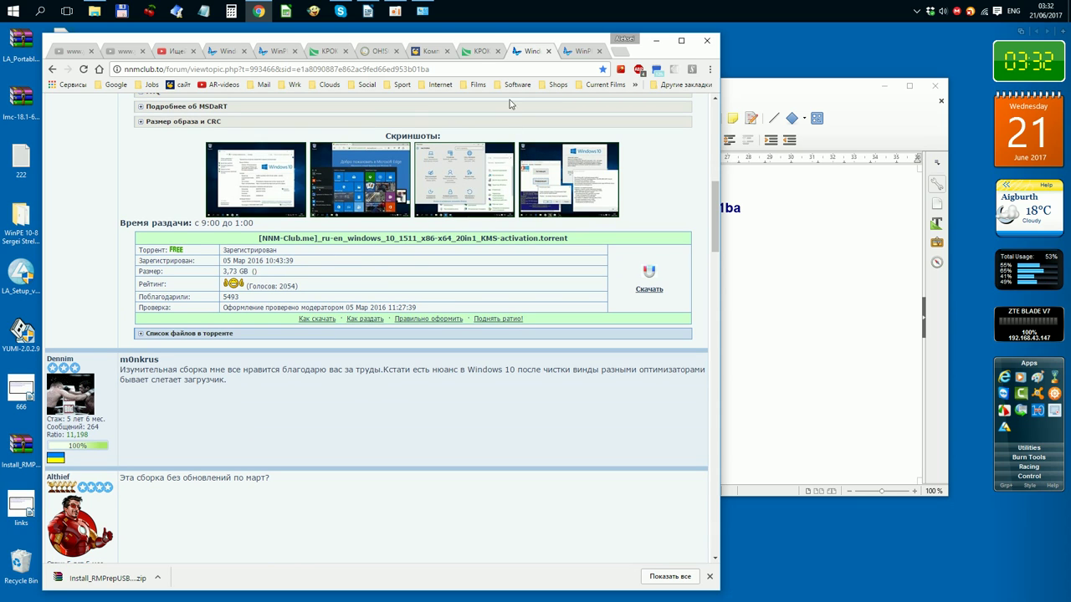
pyautogui.click(482, 51)
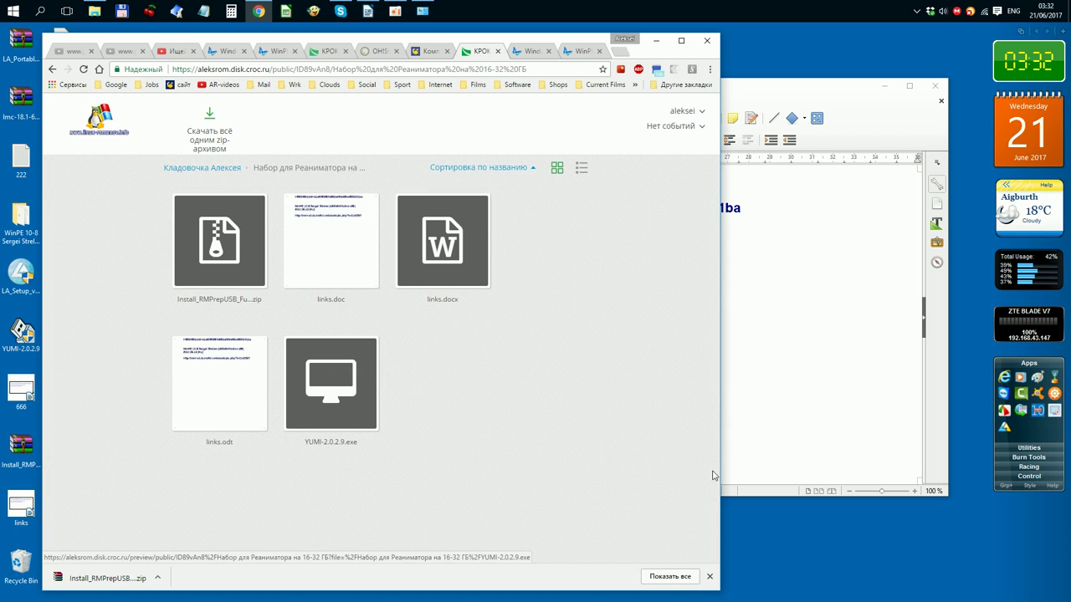
# Step: Show the Burn Tools group in the desktop launcher, minimize Chrome and Writer, and launch RMPrepUSB
pyautogui.click(1013, 473)
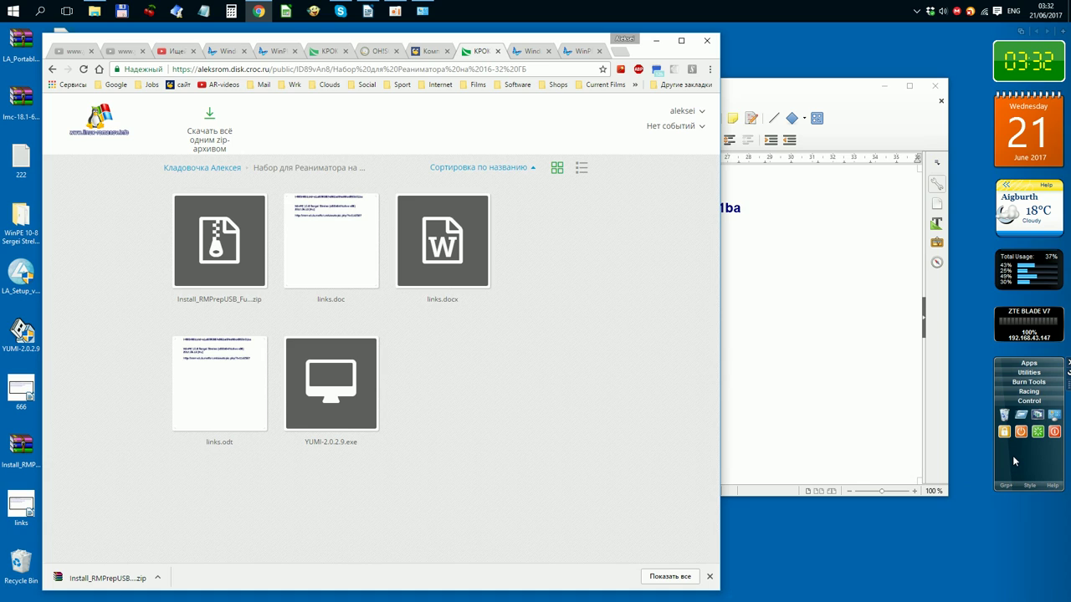
pyautogui.click(1037, 383)
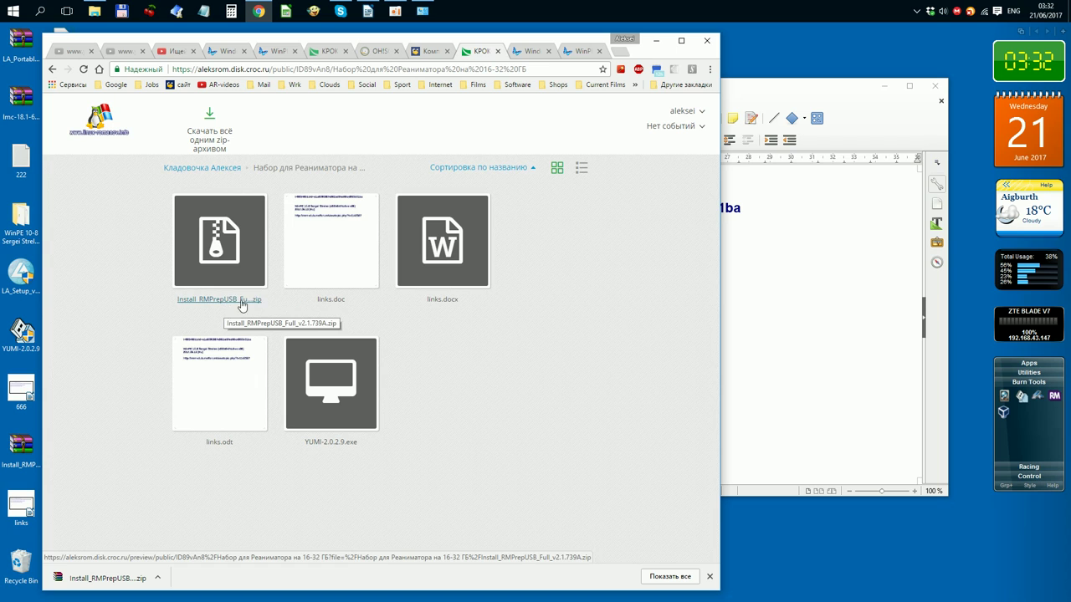
pyautogui.click(658, 43)
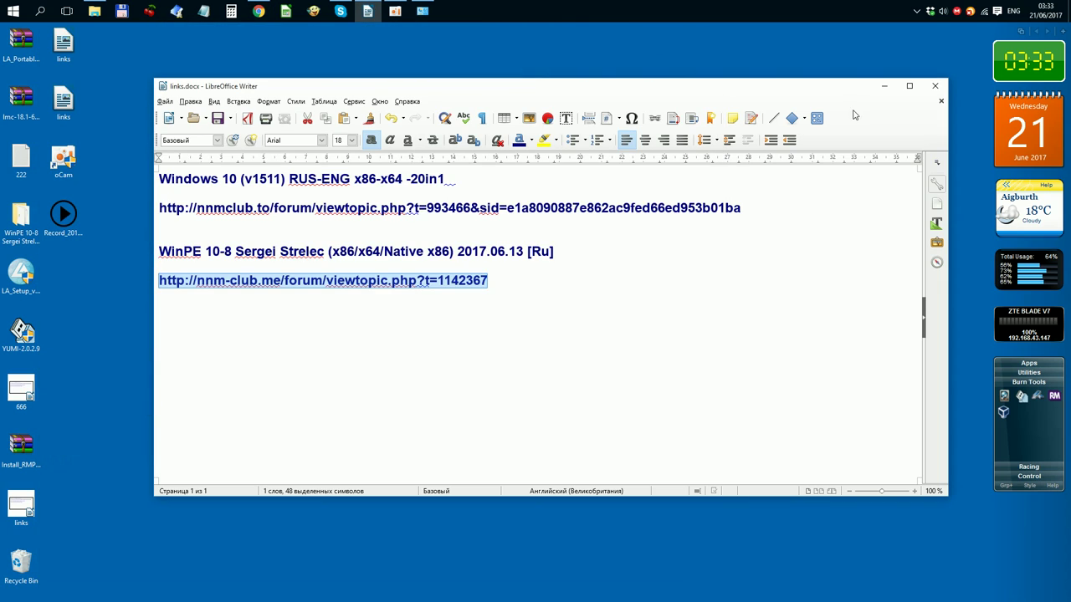
pyautogui.click(883, 85)
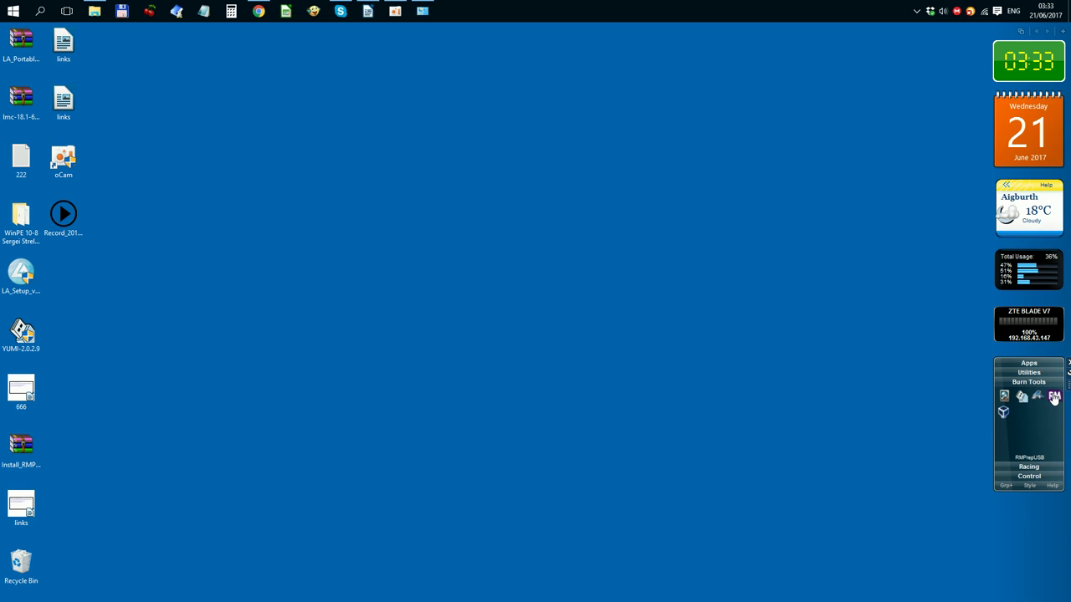
pyautogui.click(1054, 398)
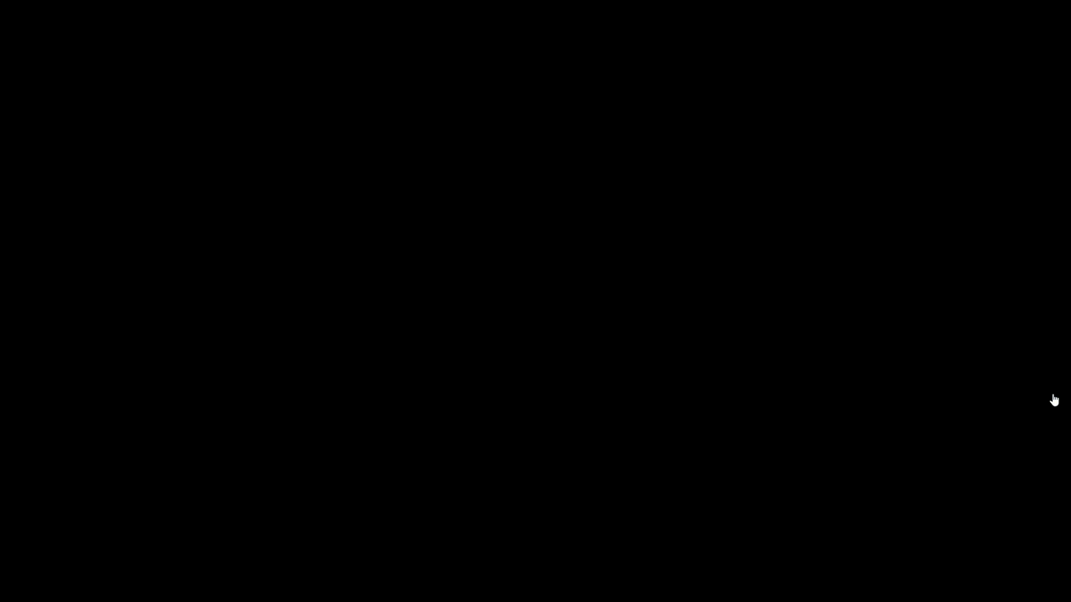
pyautogui.click(591, 315)
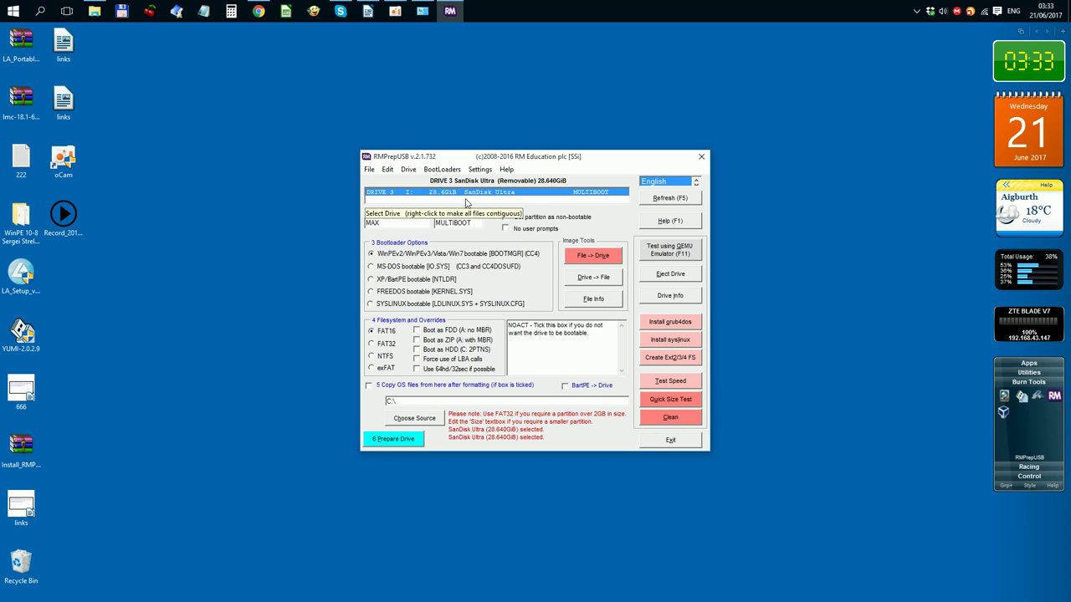
# Step: Switch to File Explorer, open the MULTIBOOT (I:) drive to examine its folders, highlight ISO, and minimize the window
pyautogui.click(95, 11)
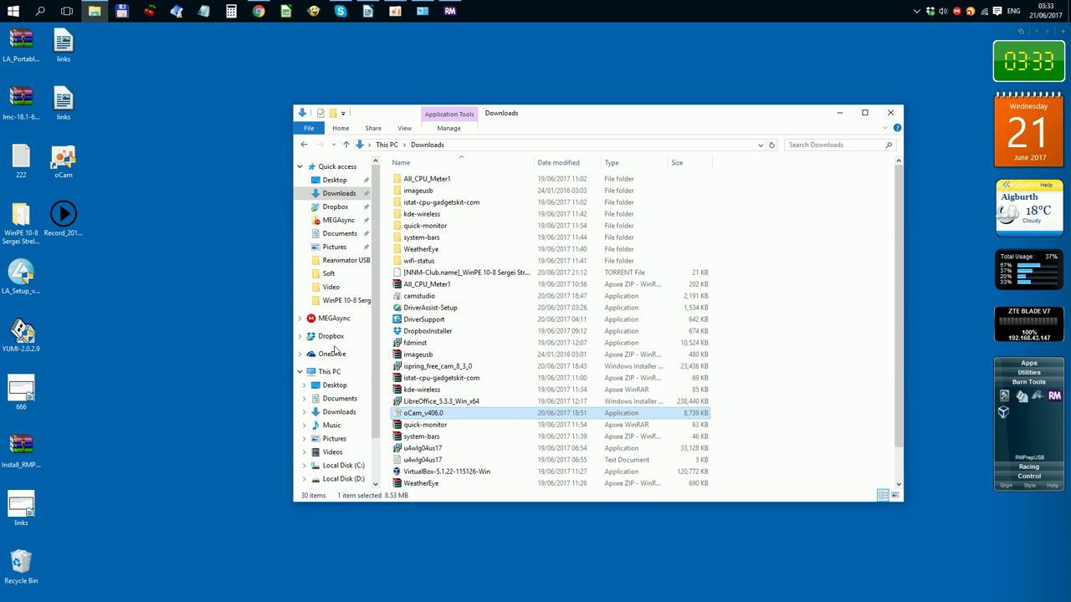
pyautogui.click(330, 373)
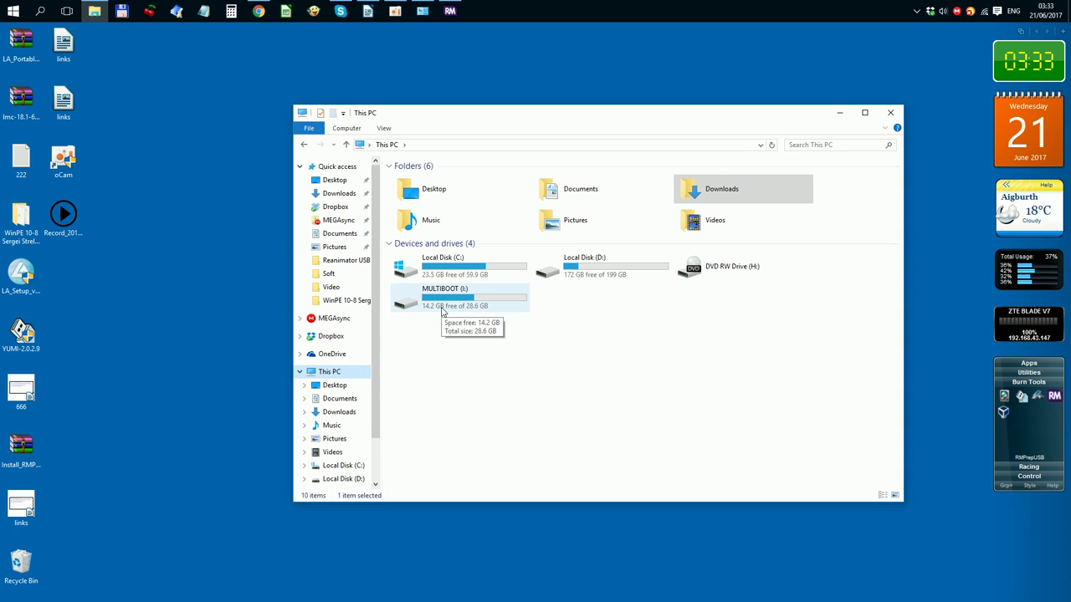
pyautogui.doubleClick(454, 303)
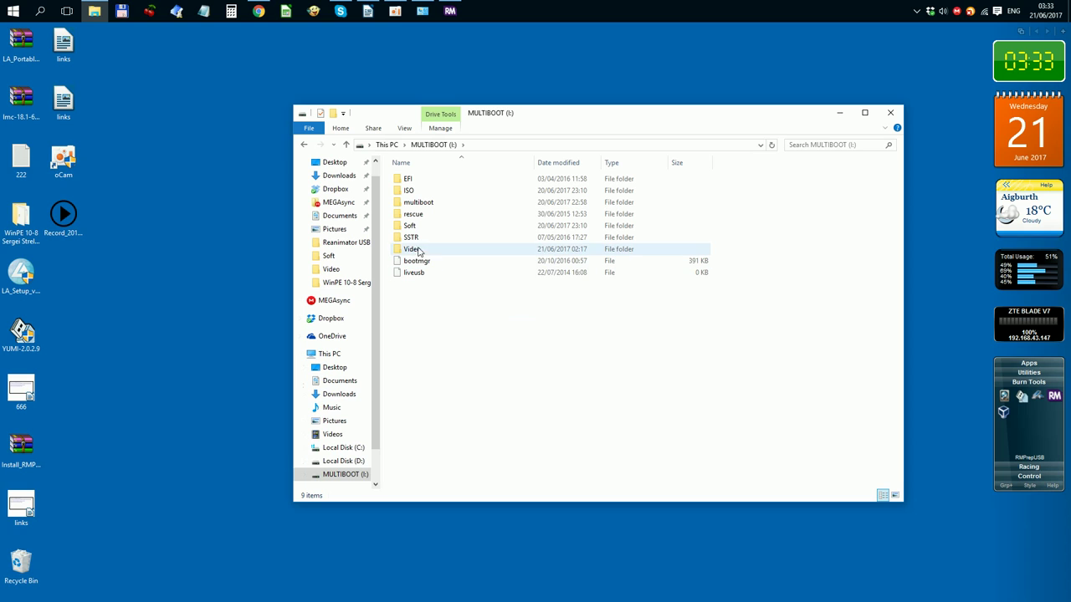
pyautogui.click(421, 191)
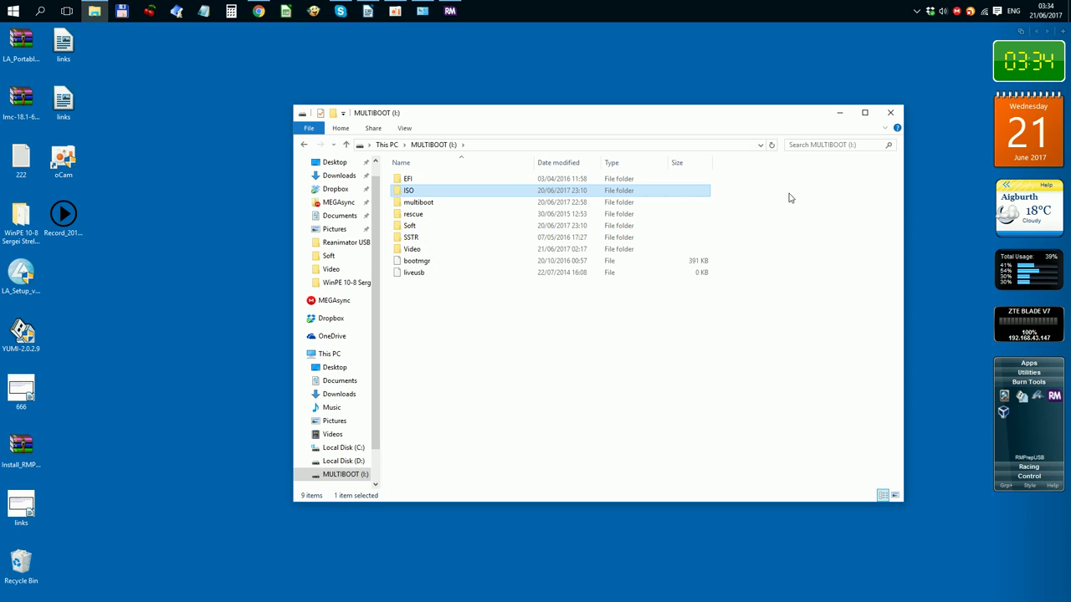
pyautogui.click(842, 113)
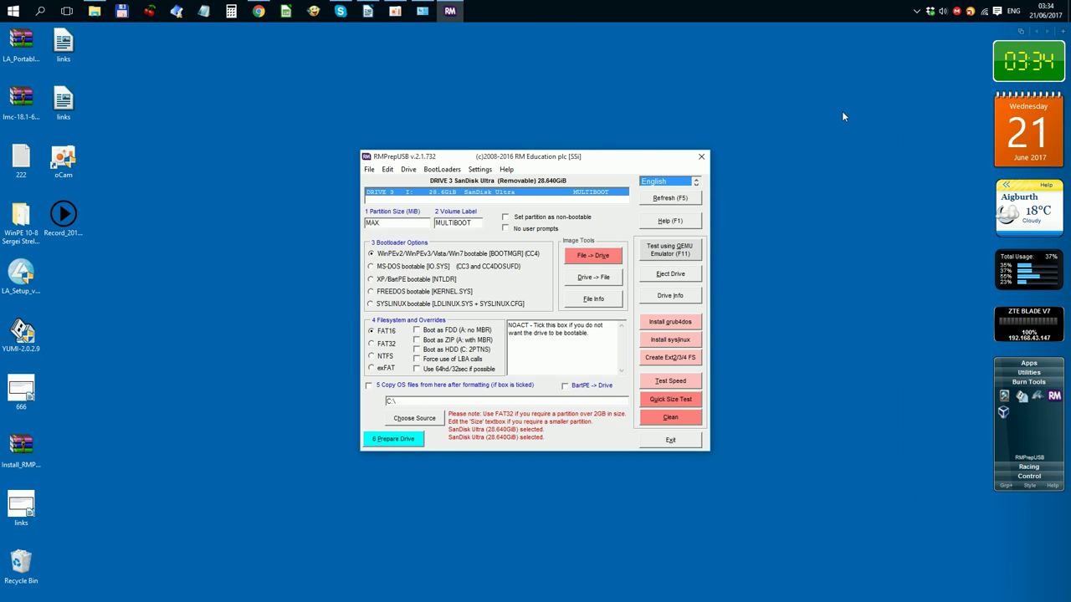
# Step: Launch a QEMU test of the MULTIBOOT drive with the existing virtual hard disk image and 534 MB of RAM
pyautogui.click(674, 249)
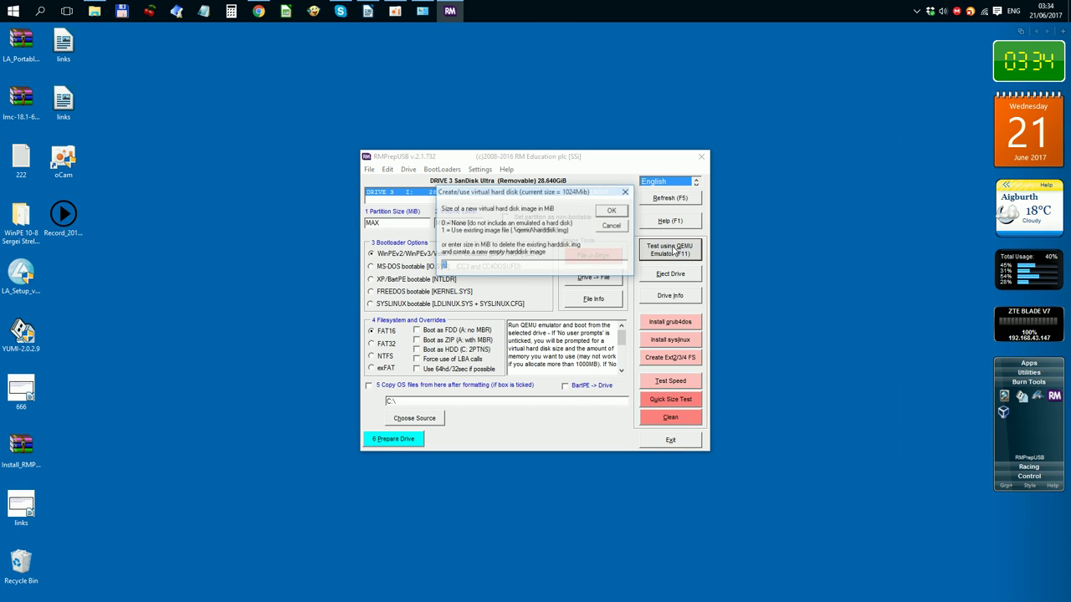
pyautogui.click(612, 213)
pyautogui.click(612, 214)
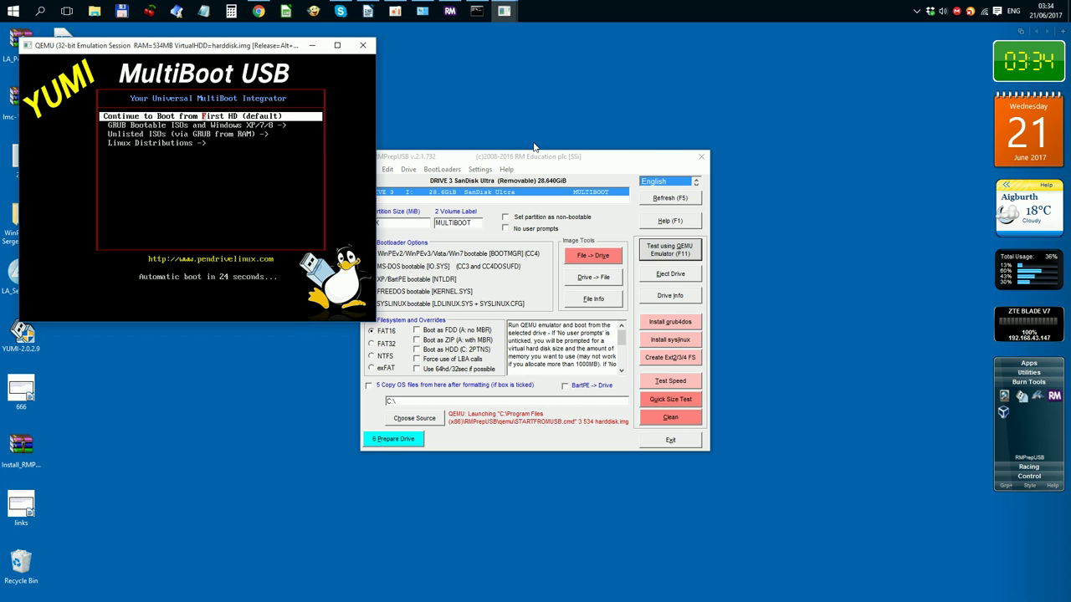
# Step: Go through GRUB Bootable ISOs to the Sergei Strelec WinPE boot manager, highlight Win10 (x64), and close the emulator
pyautogui.press('Down')
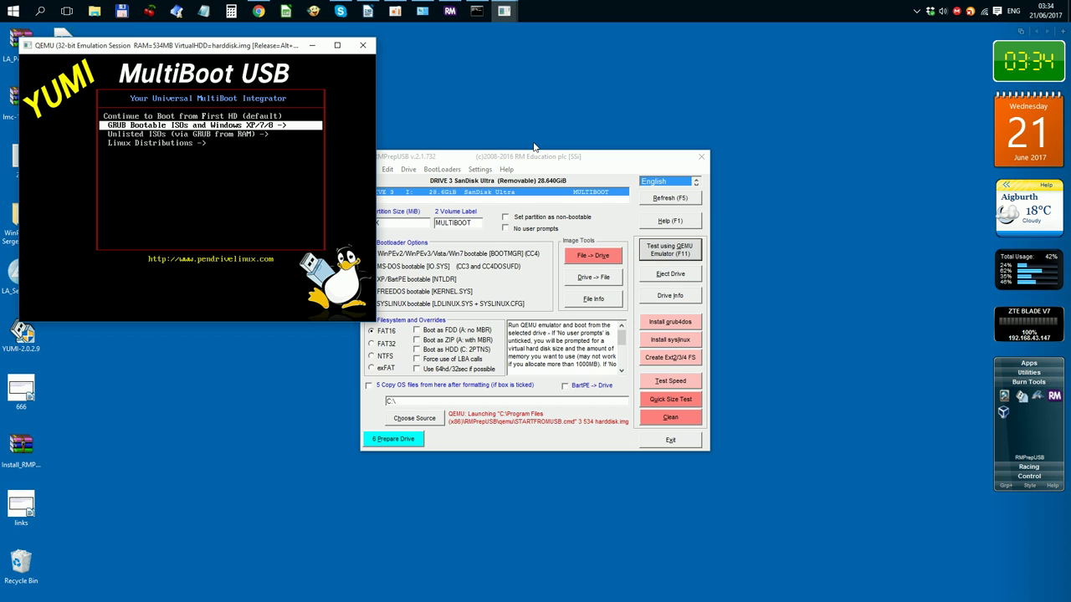
pyautogui.press('Return')
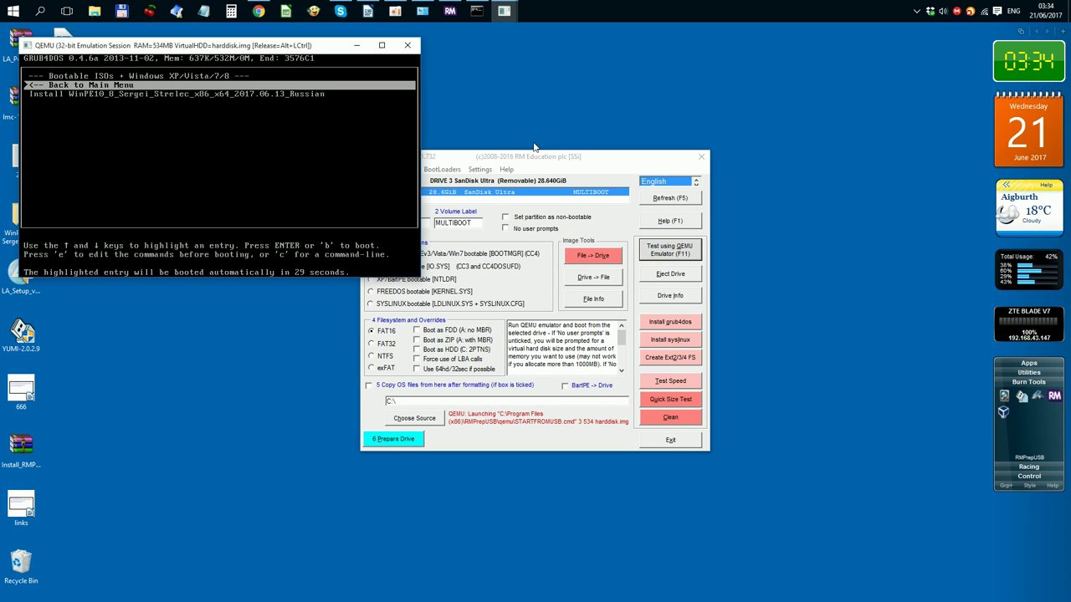
pyautogui.press('Down')
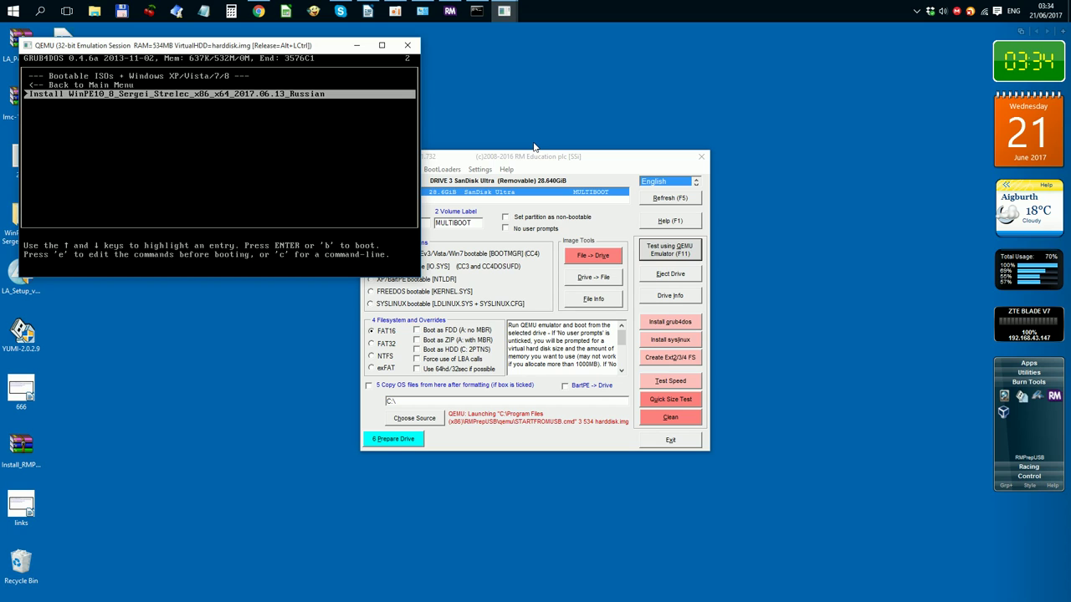
pyautogui.press('Return')
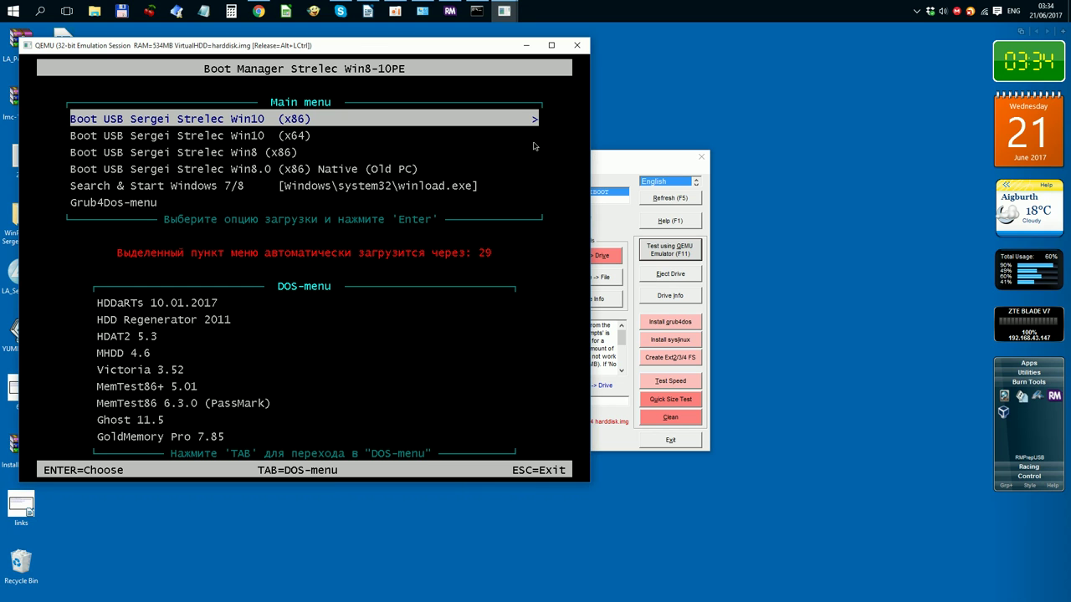
pyautogui.press('Down')
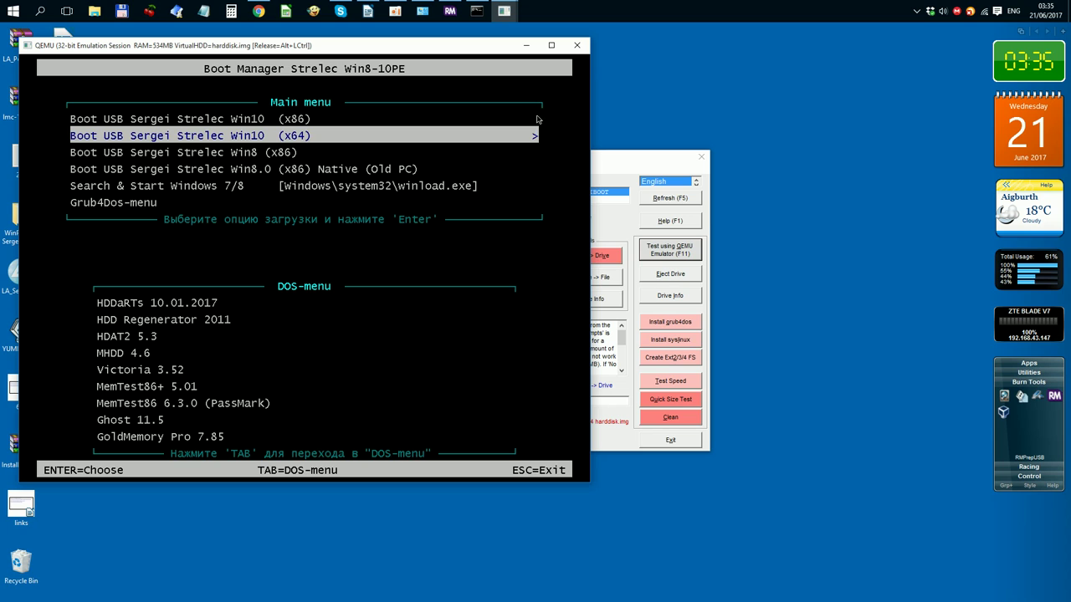
pyautogui.click(581, 49)
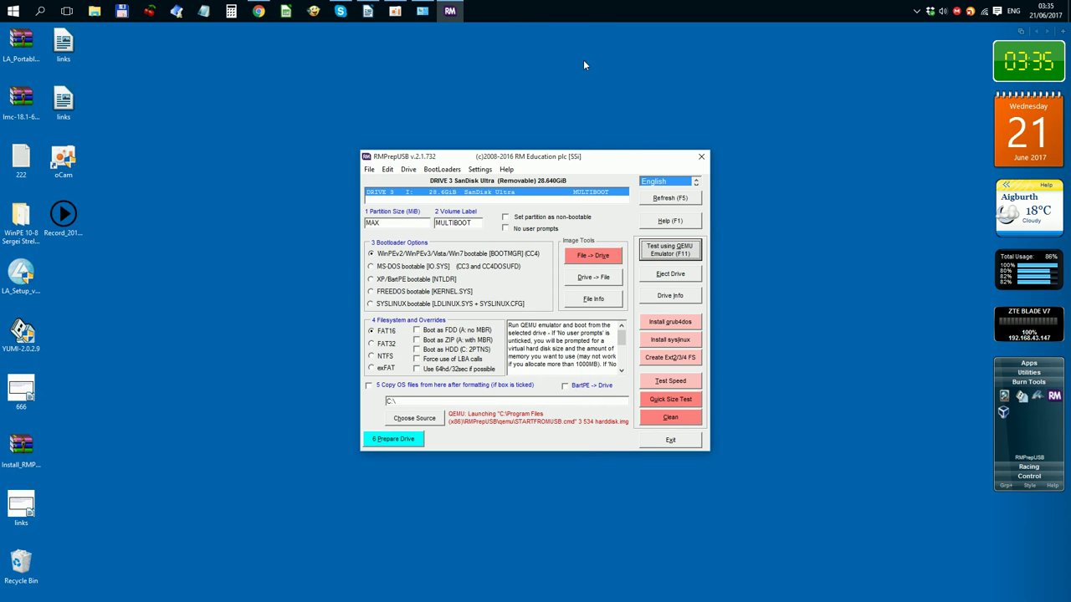
# Step: Rerun the QEMU test with 535 MB of RAM, step through the YUMI menu to Linux Distributions, and close the emulator and RMPrepUSB
pyautogui.click(670, 256)
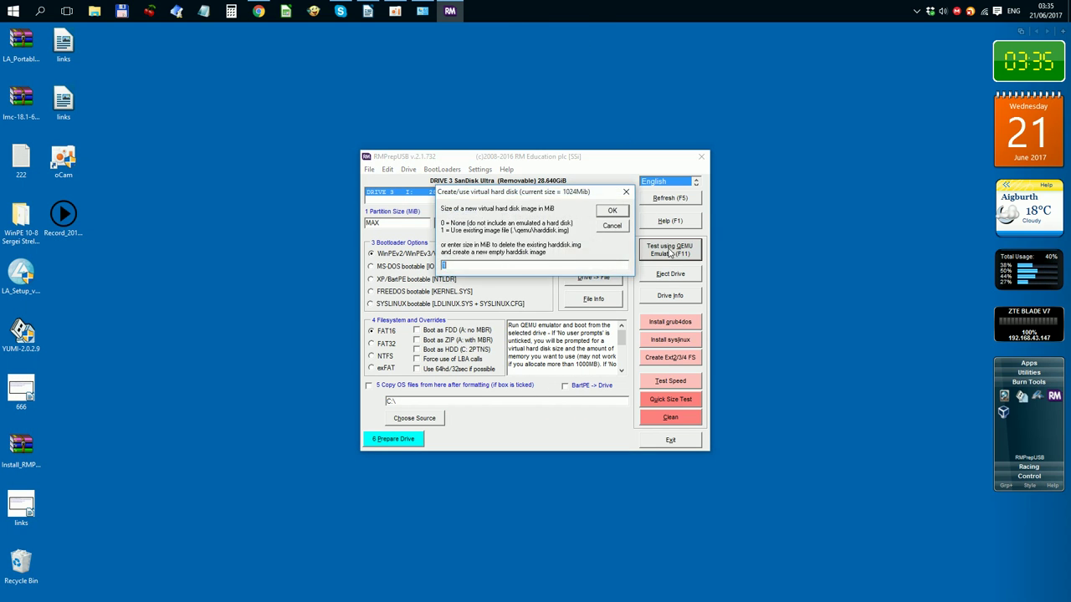
pyautogui.click(614, 213)
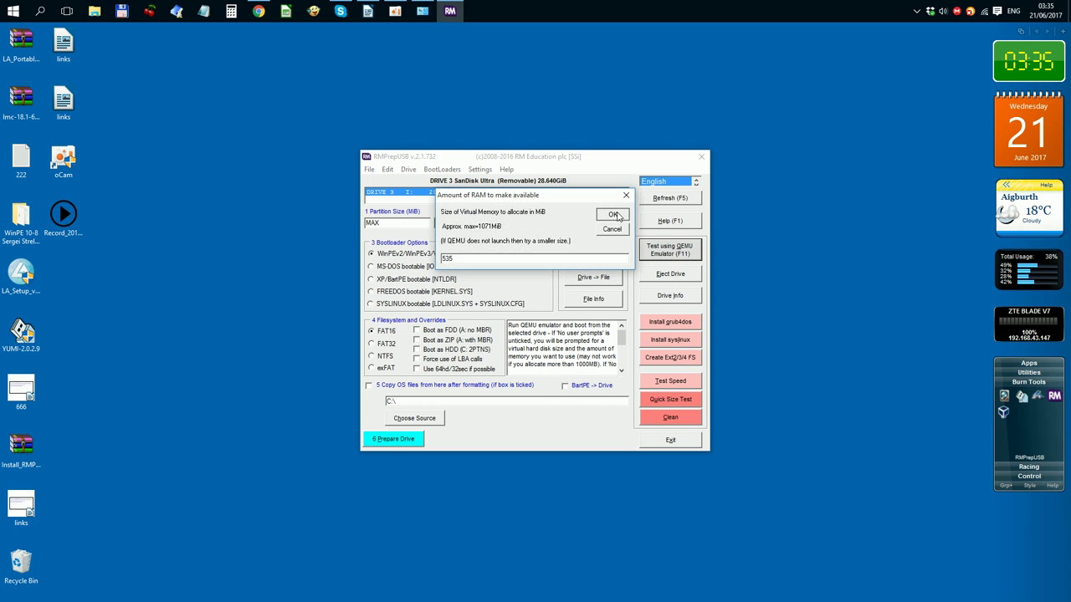
pyautogui.click(616, 216)
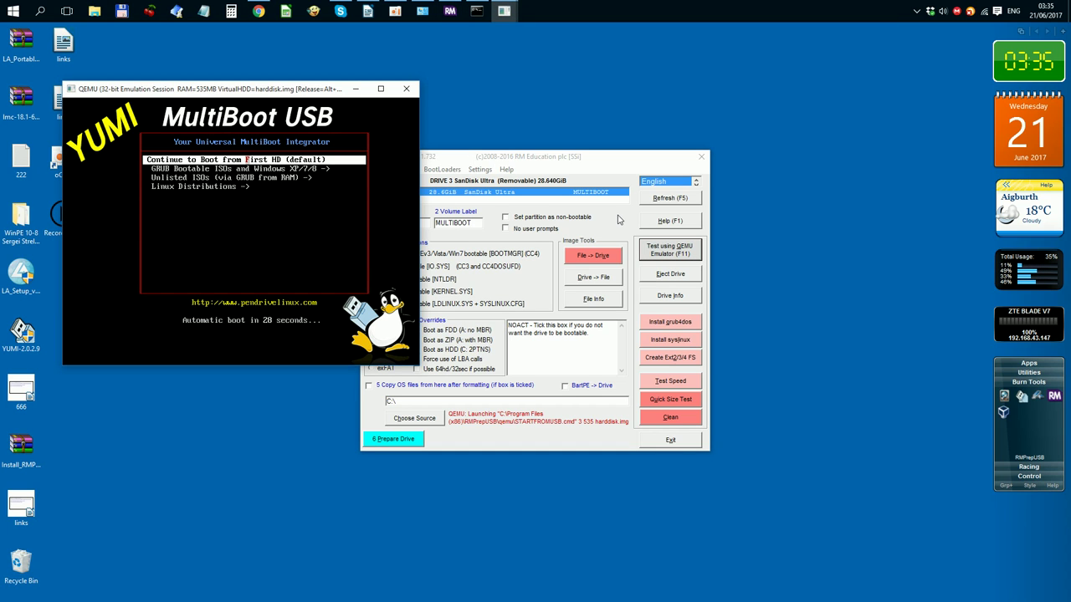
pyautogui.press('Down')
pyautogui.press('Down')
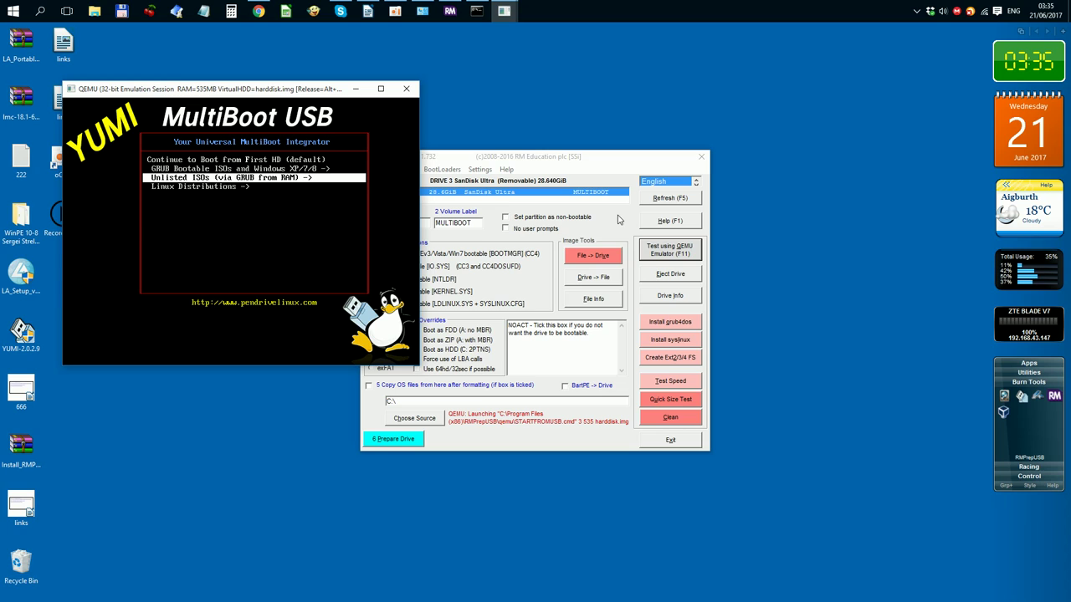
pyautogui.press('Down')
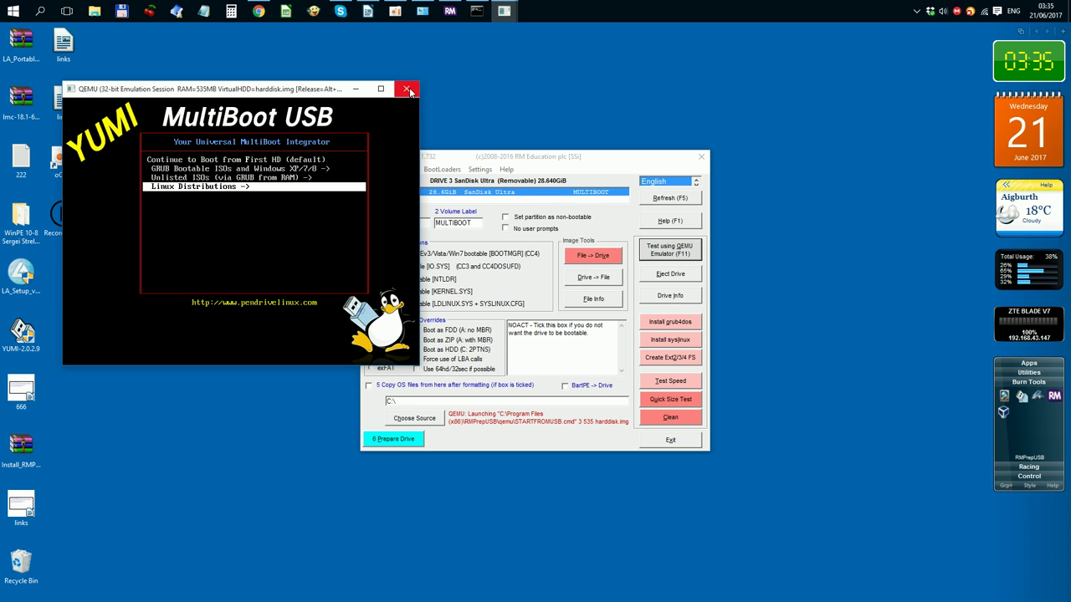
pyautogui.click(409, 88)
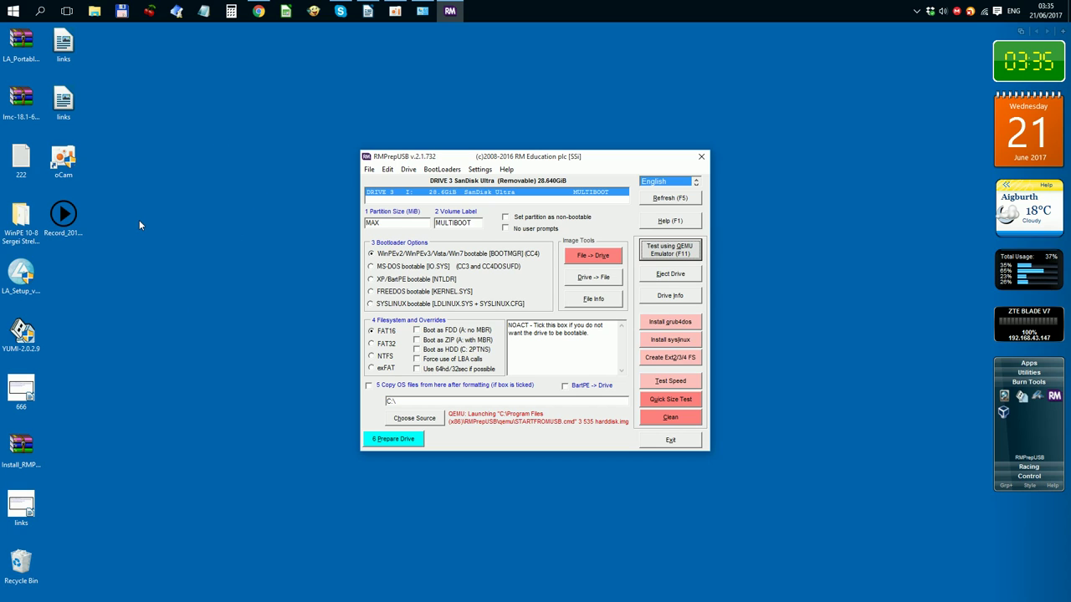
pyautogui.click(701, 158)
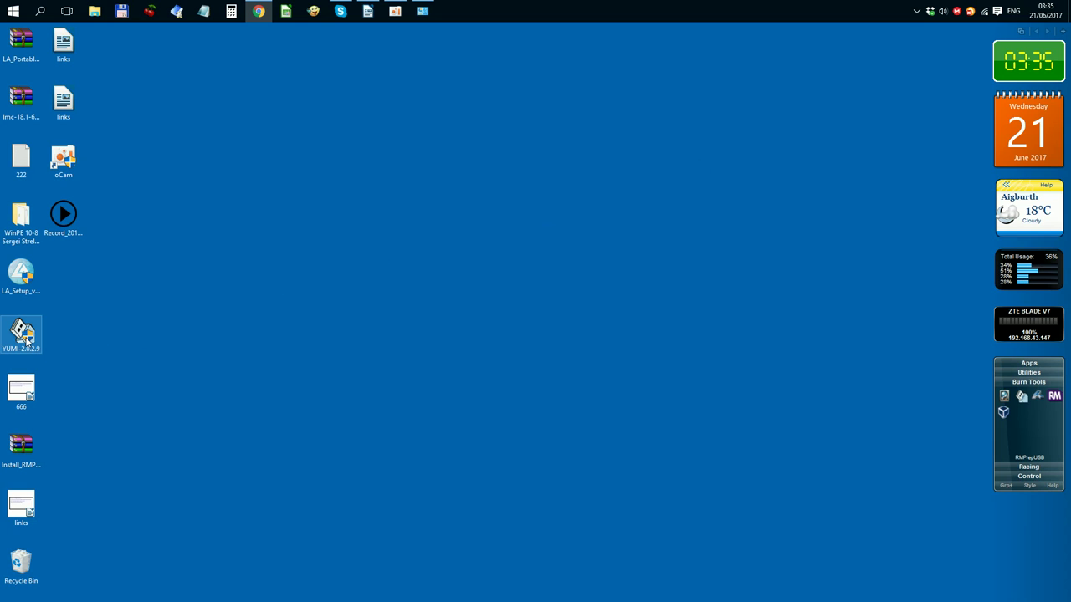
# Step: Launch YUMI-2.0.2.9 from the desktop and accept its license agreement
pyautogui.click(25, 338)
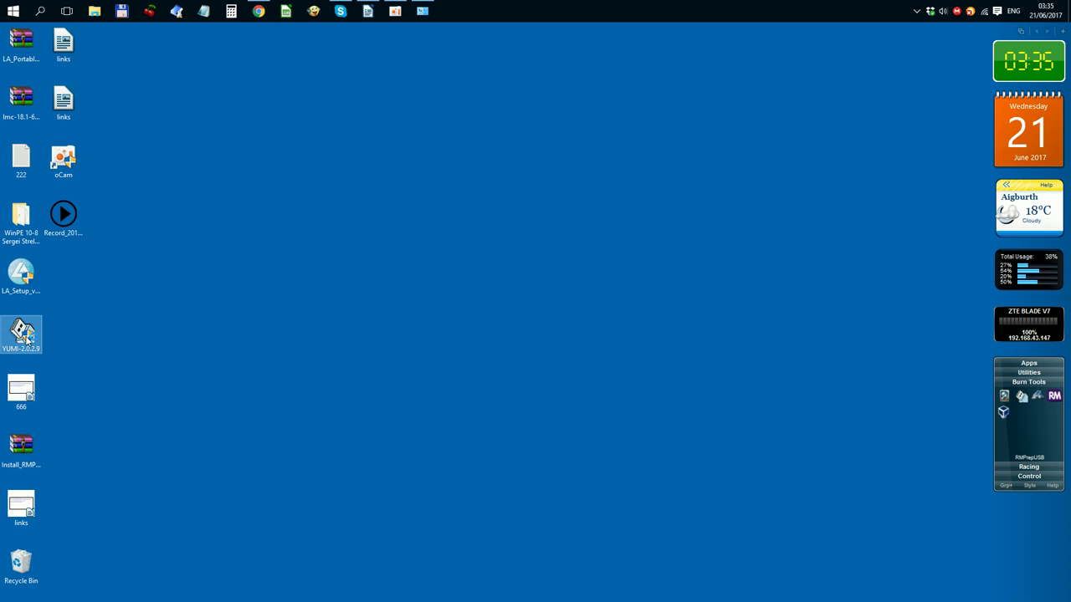
pyautogui.doubleClick(25, 339)
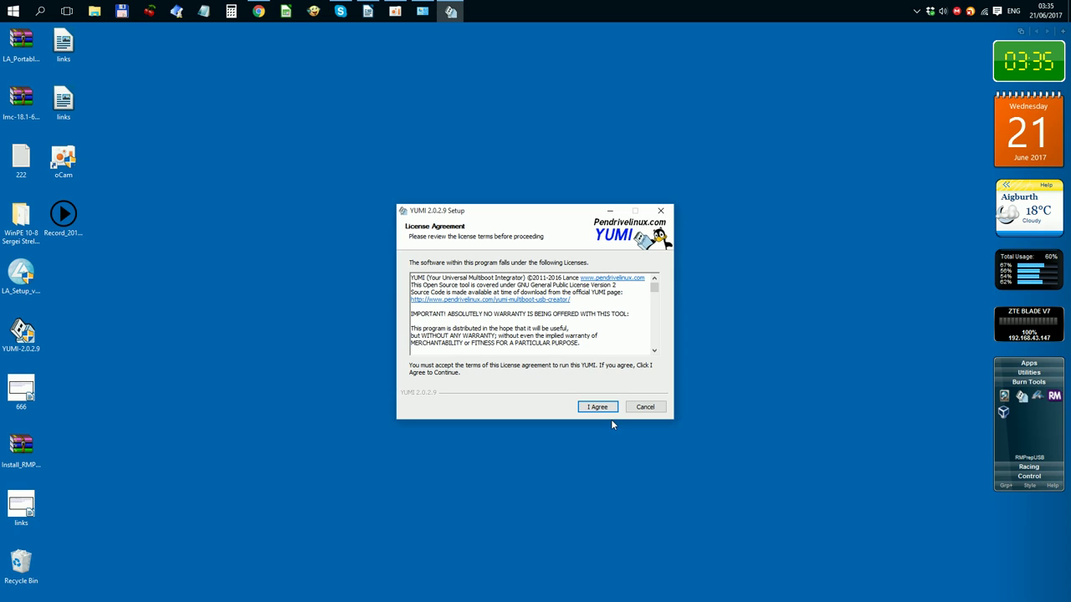
pyautogui.click(606, 409)
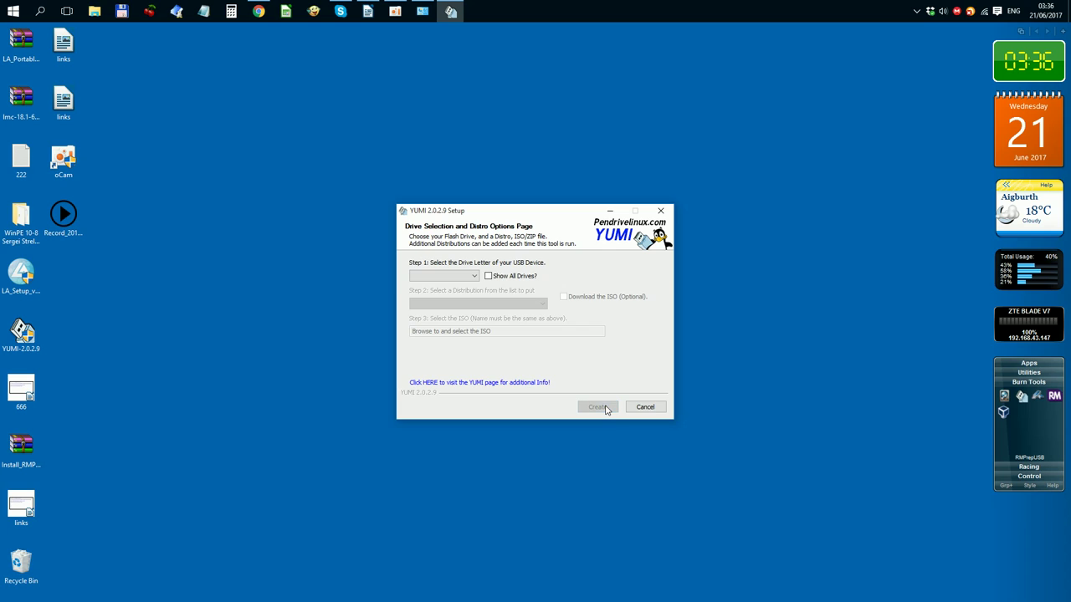
# Step: Turn on showing all drives and select I:\ MULTIBOOT 28GB as the USB device
pyautogui.click(491, 278)
pyautogui.click(475, 277)
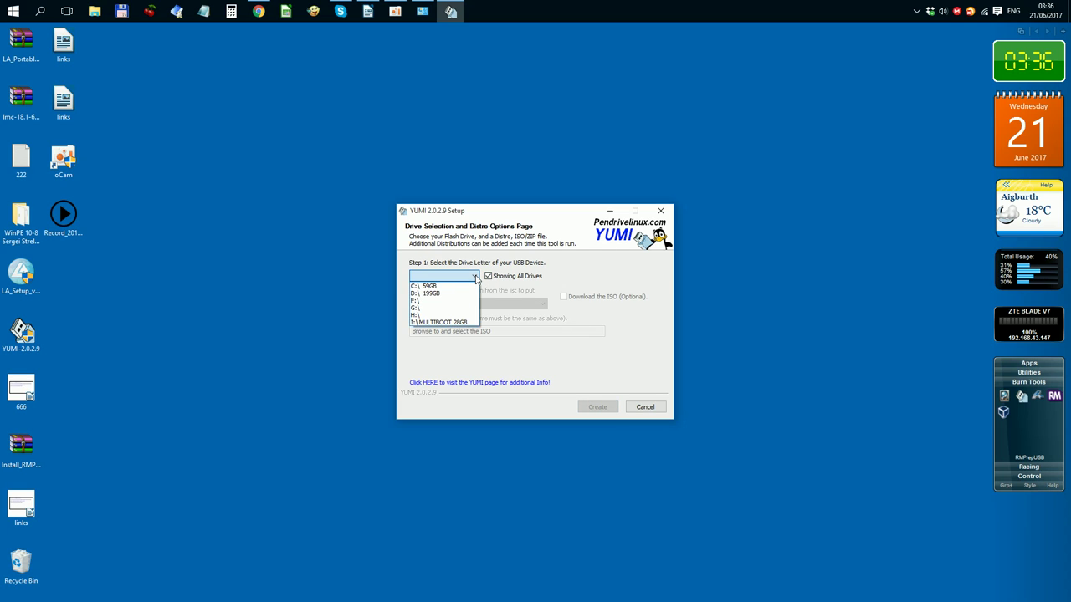
pyautogui.click(459, 323)
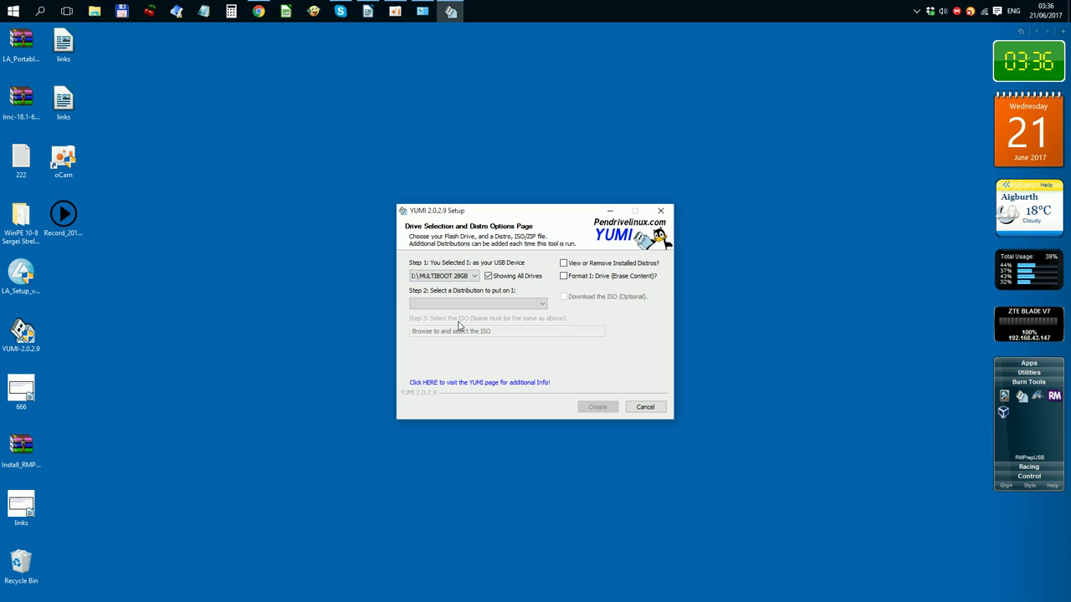
# Step: Move the YUMI setup window higher on the desktop and select Linux Mint as the distribution to put on I:
pyautogui.moveTo(566, 212); pyautogui.dragTo(545, 132)
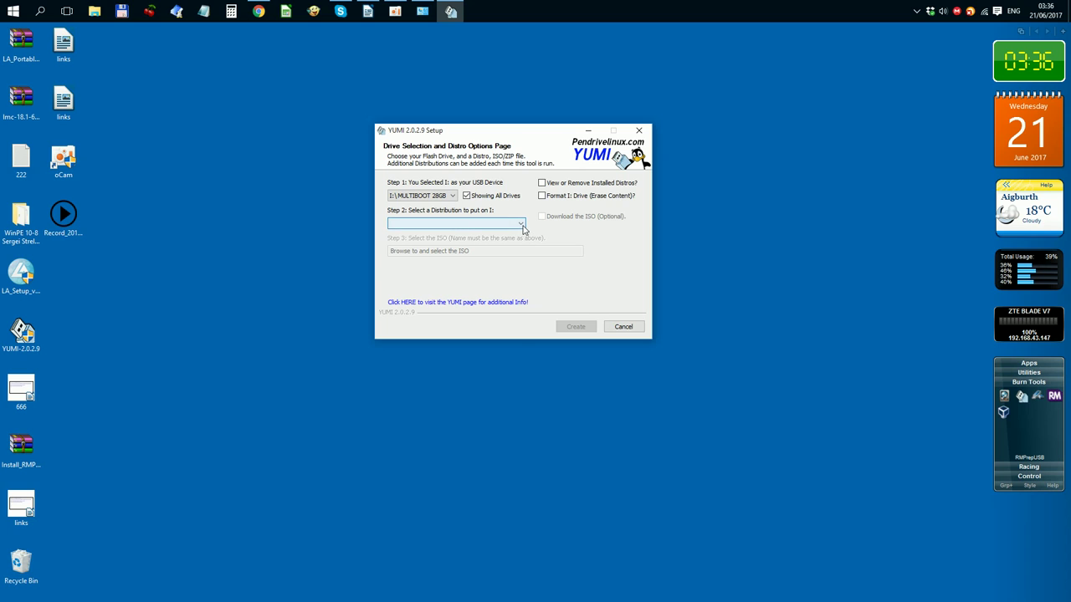
pyautogui.click(521, 226)
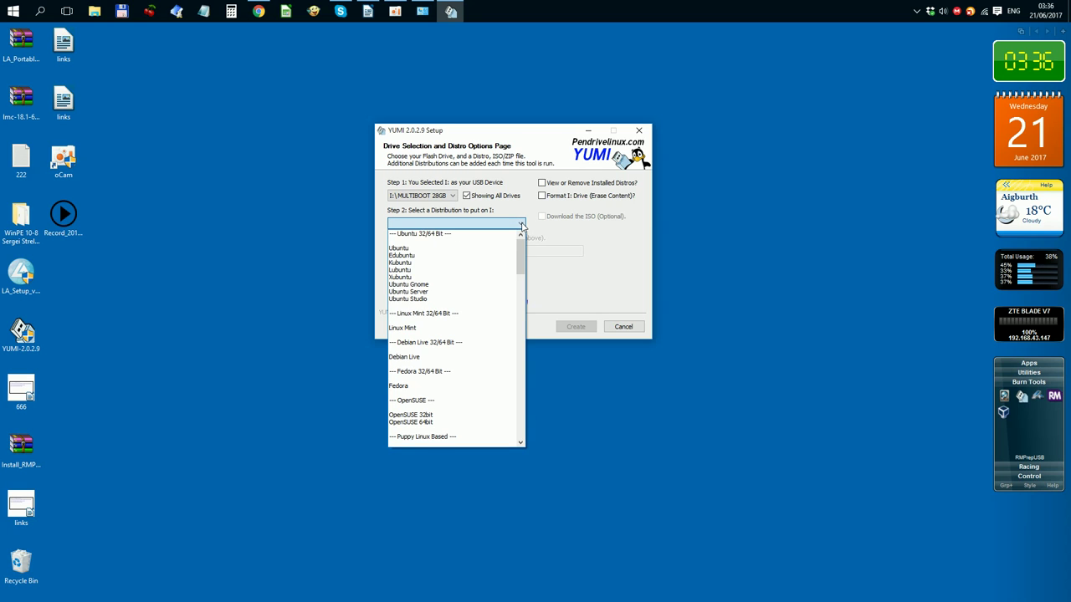
pyautogui.click(450, 328)
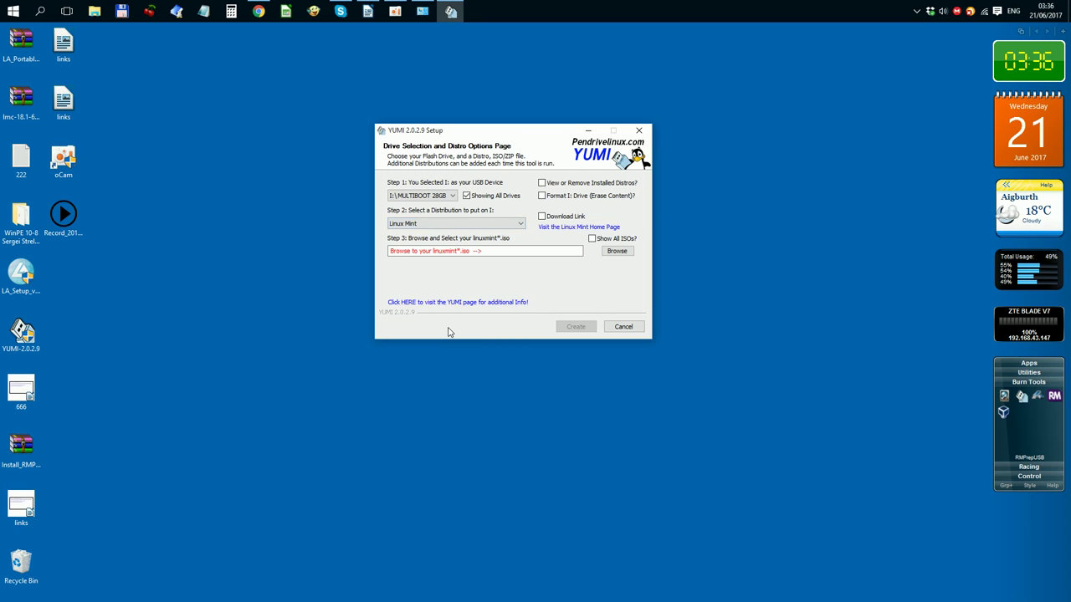
# Step: Look through the distribution list down to the Unlisted Bootable ISOs entries and cancel the YUMI setup
pyautogui.click(521, 223)
pyautogui.moveTo(517, 275); pyautogui.dragTo(514, 439)
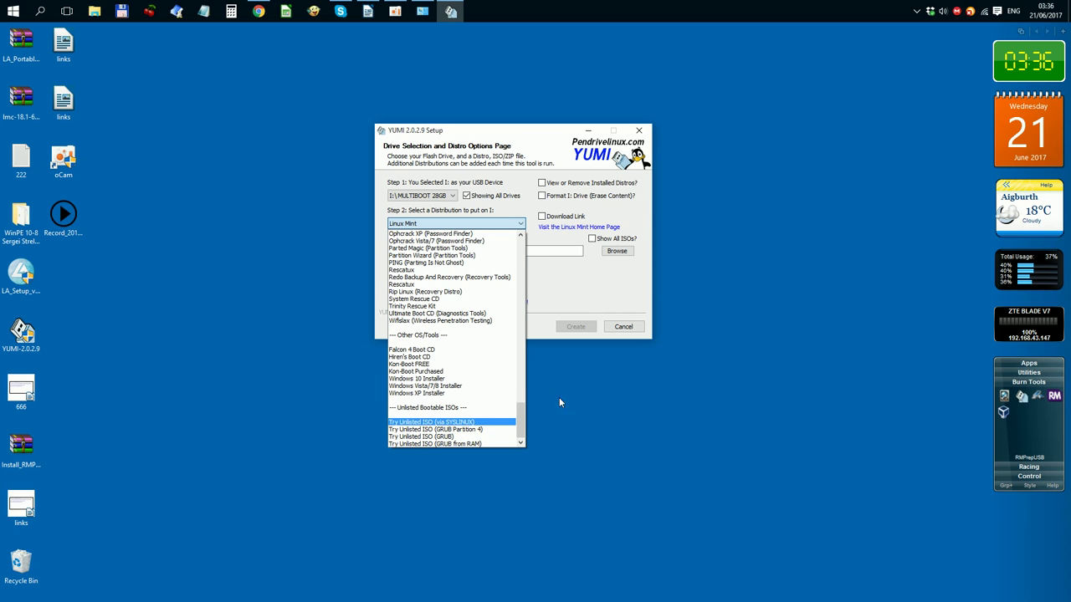
pyautogui.click(619, 421)
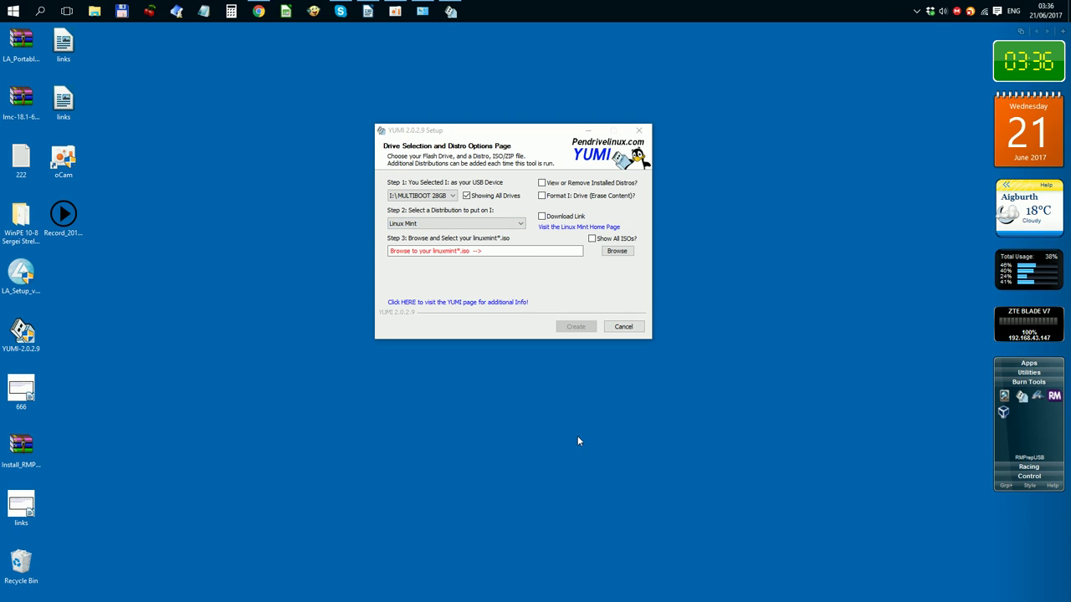
pyautogui.click(624, 326)
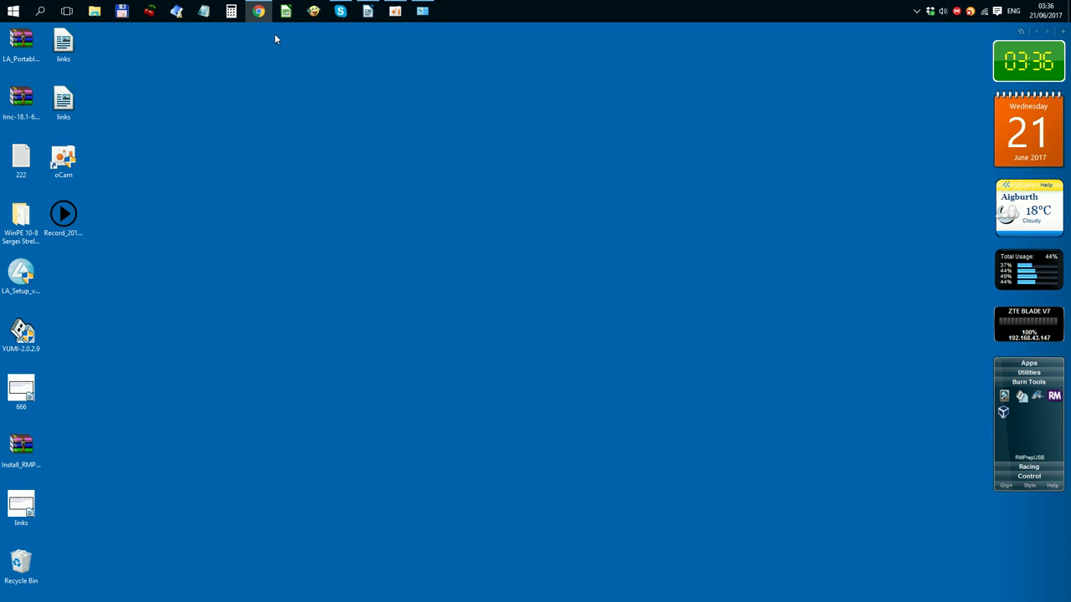
# Step: Switch to Chrome and show the files of the public download folder as a detailed list
pyautogui.click(259, 11)
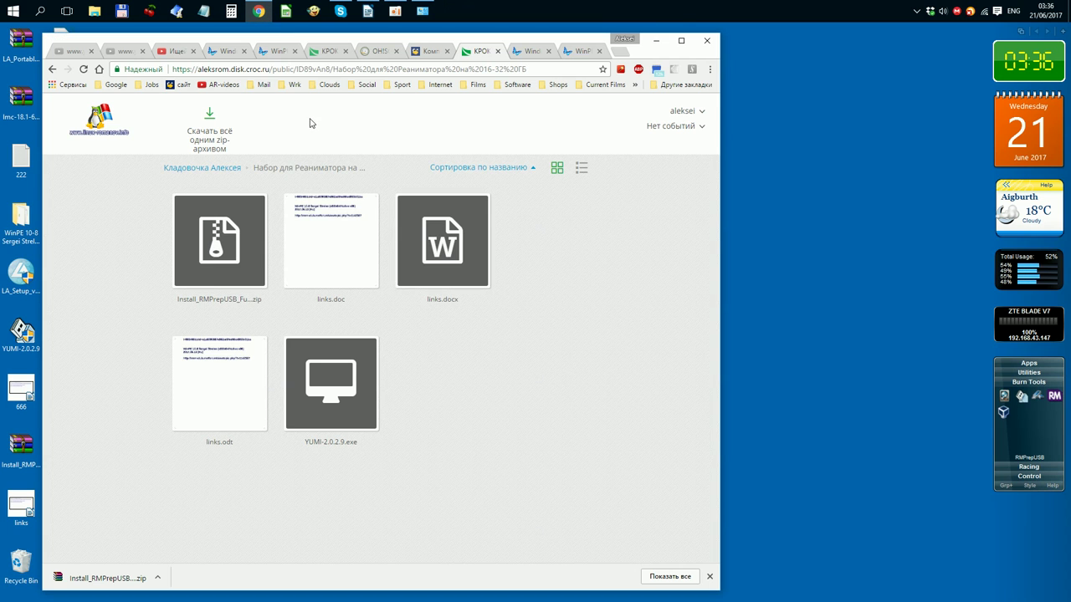
pyautogui.click(581, 168)
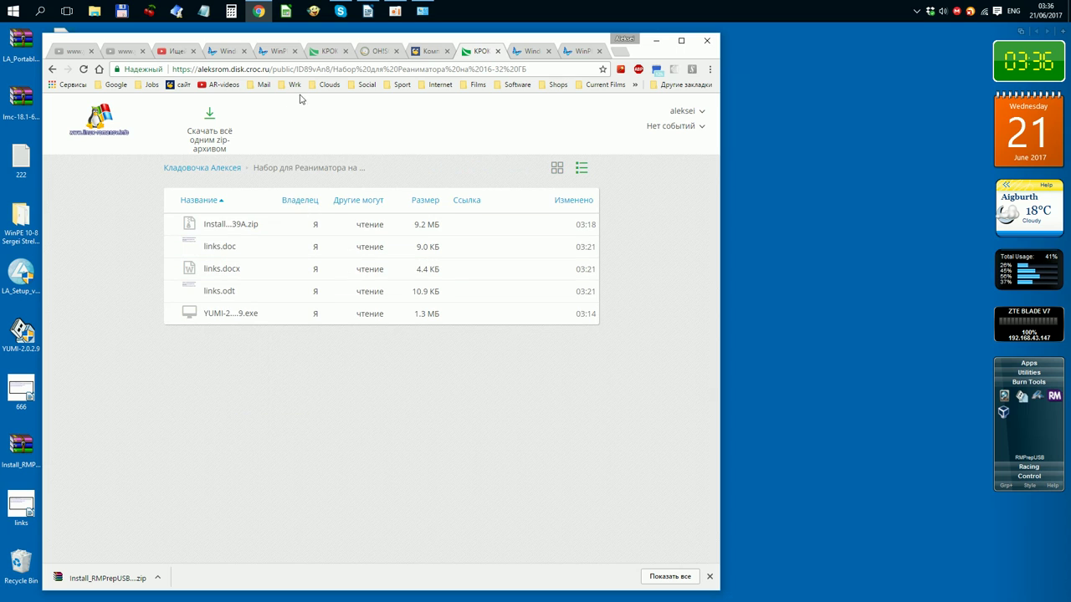
# Step: Upload new_os_prober and os_prober from D:\Reanimator USB\OS probers into the cloud drive's Набор для Реаниматора folder and dismiss the upload summary
pyautogui.click(328, 52)
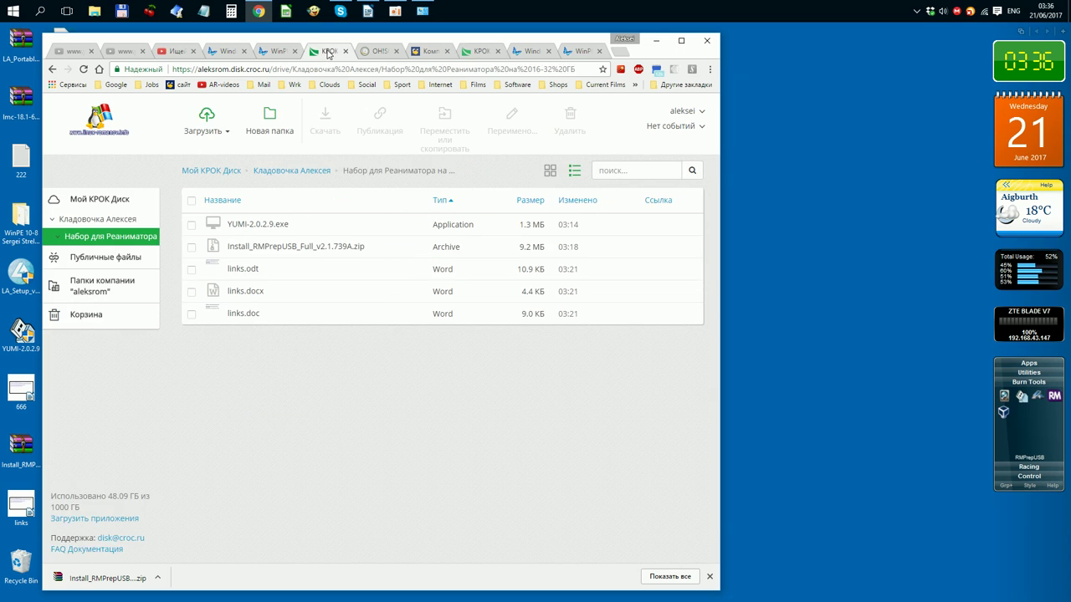
pyautogui.click(212, 132)
pyautogui.click(210, 151)
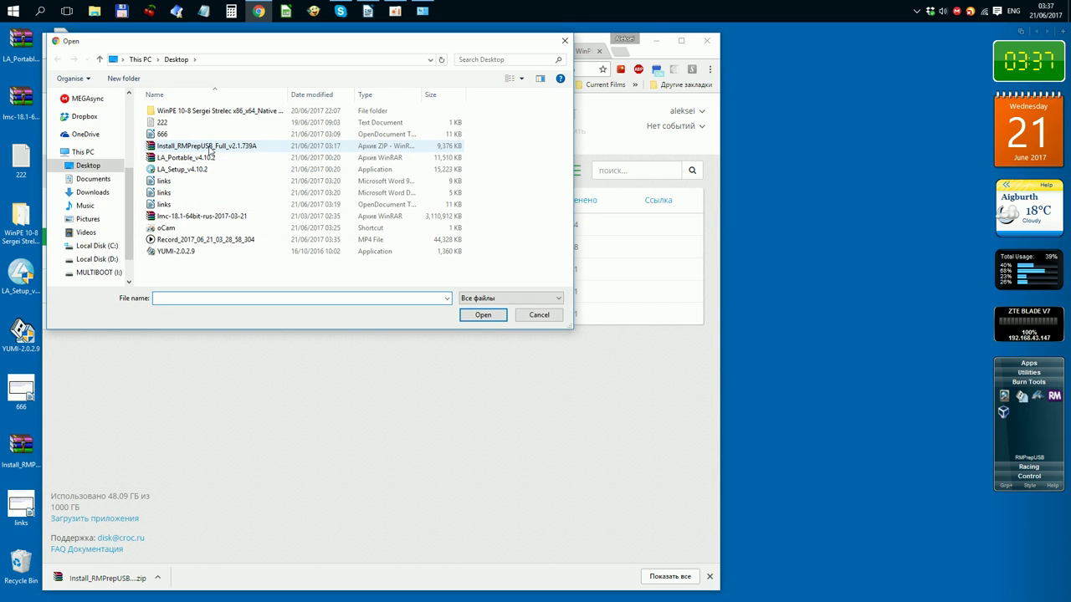
pyautogui.click(97, 259)
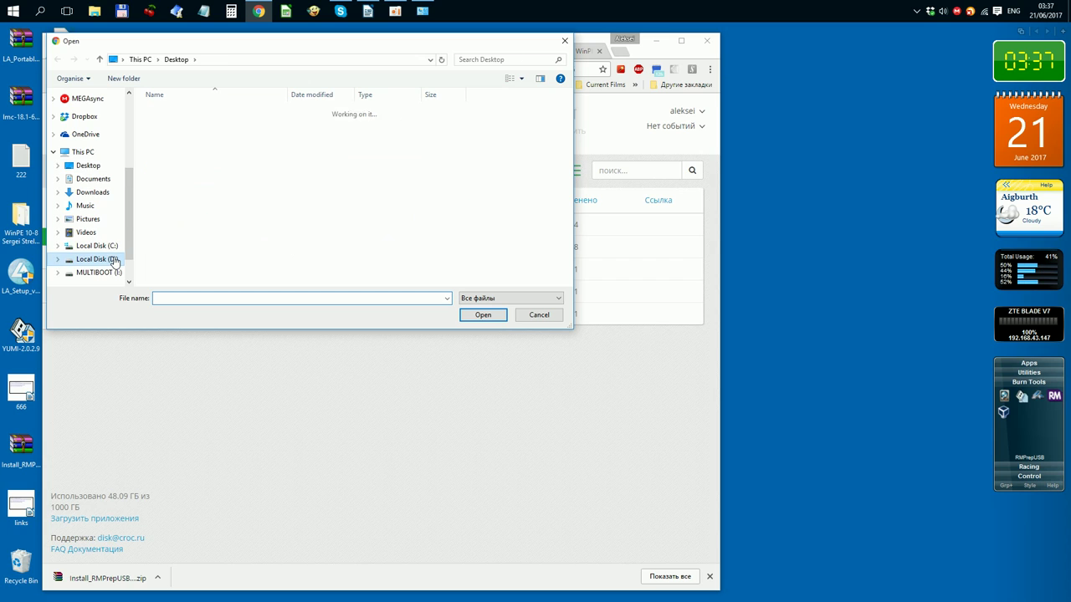
pyautogui.doubleClick(181, 113)
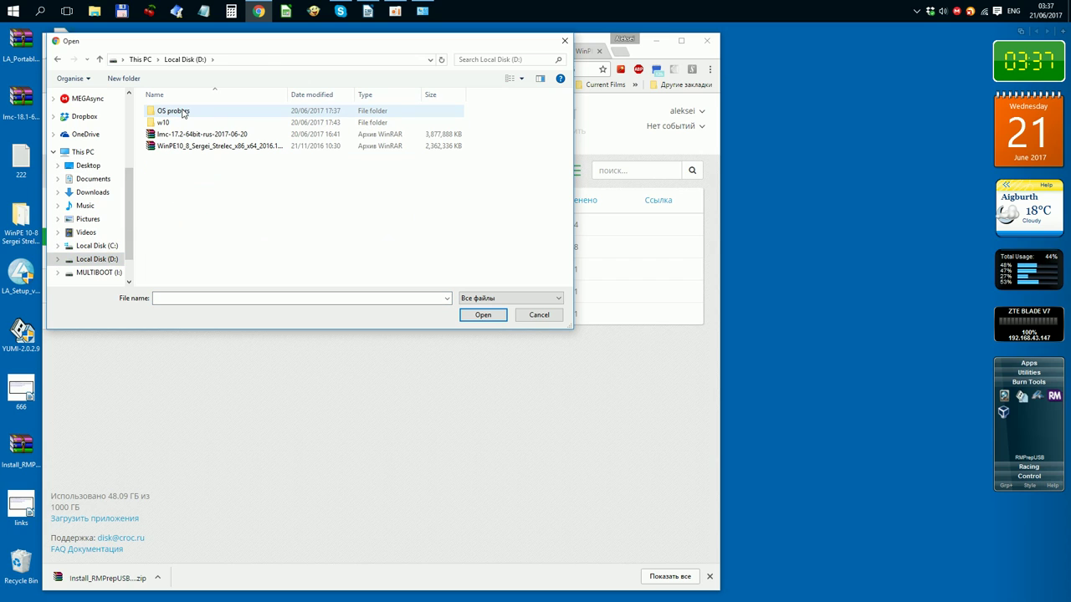
pyautogui.click(182, 114)
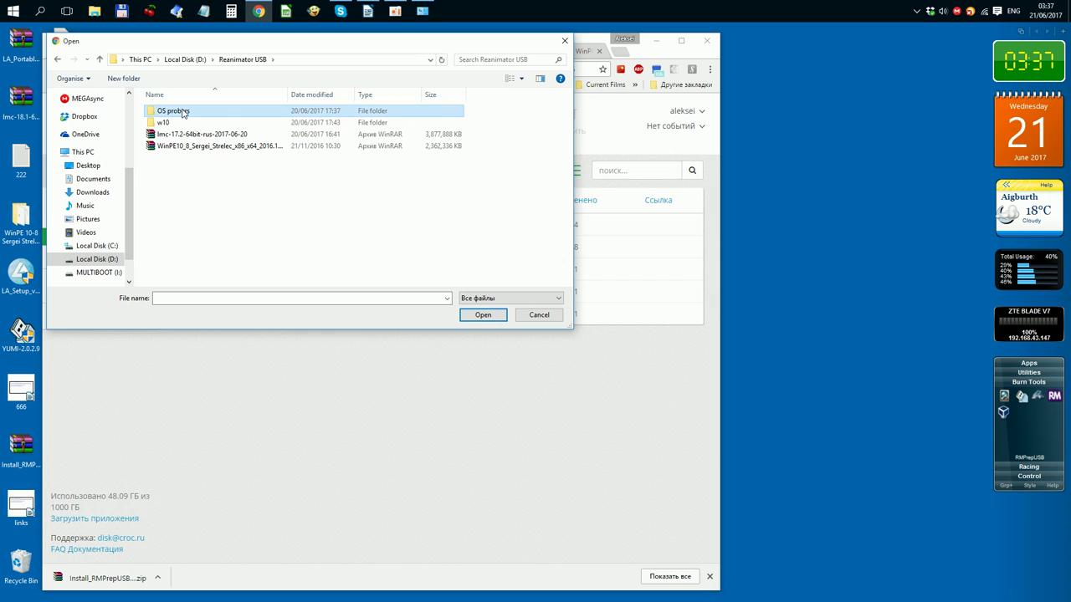
pyautogui.doubleClick(182, 113)
pyautogui.click(183, 112)
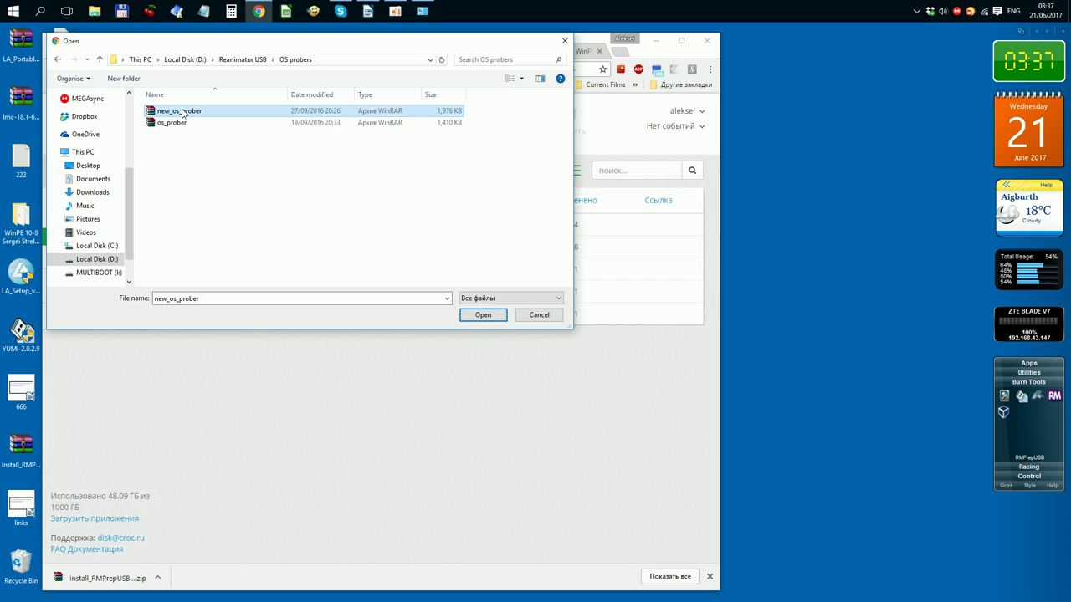
pyautogui.hotkey('ctrl', 'a')
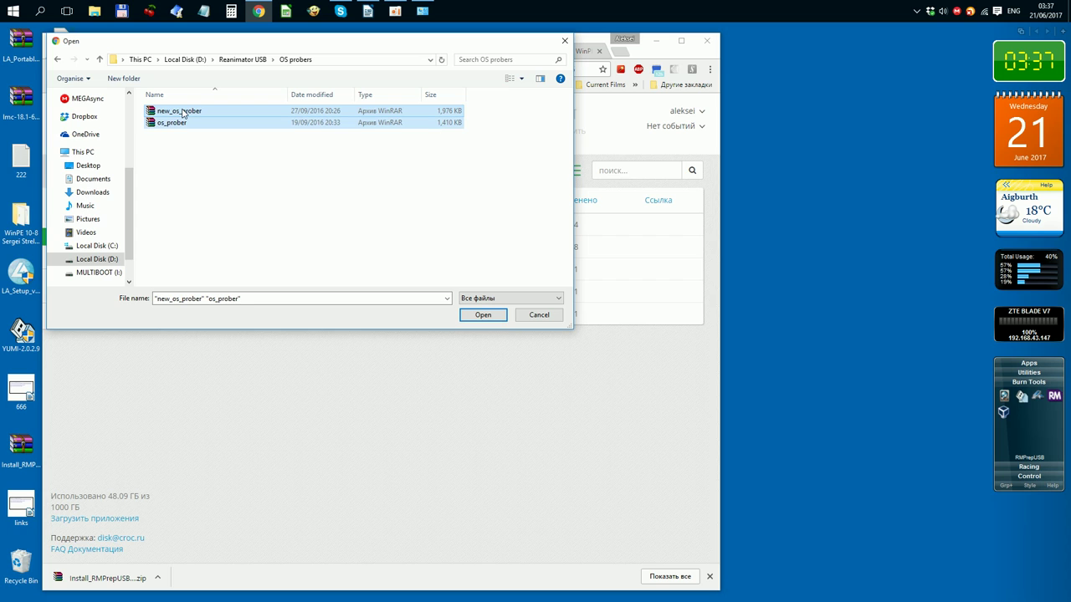
pyautogui.click(484, 316)
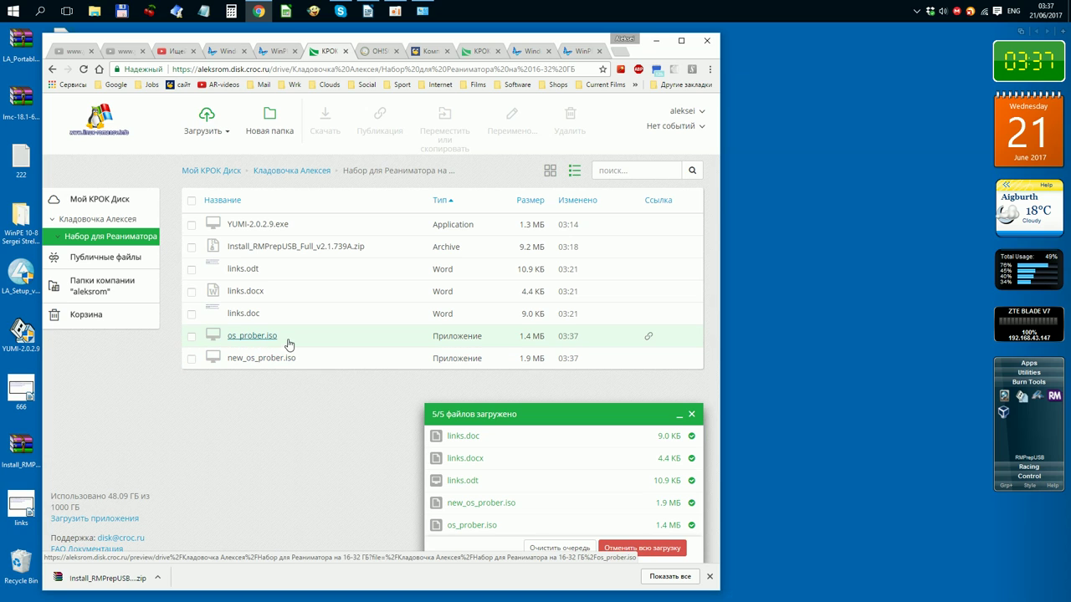
pyautogui.click(691, 415)
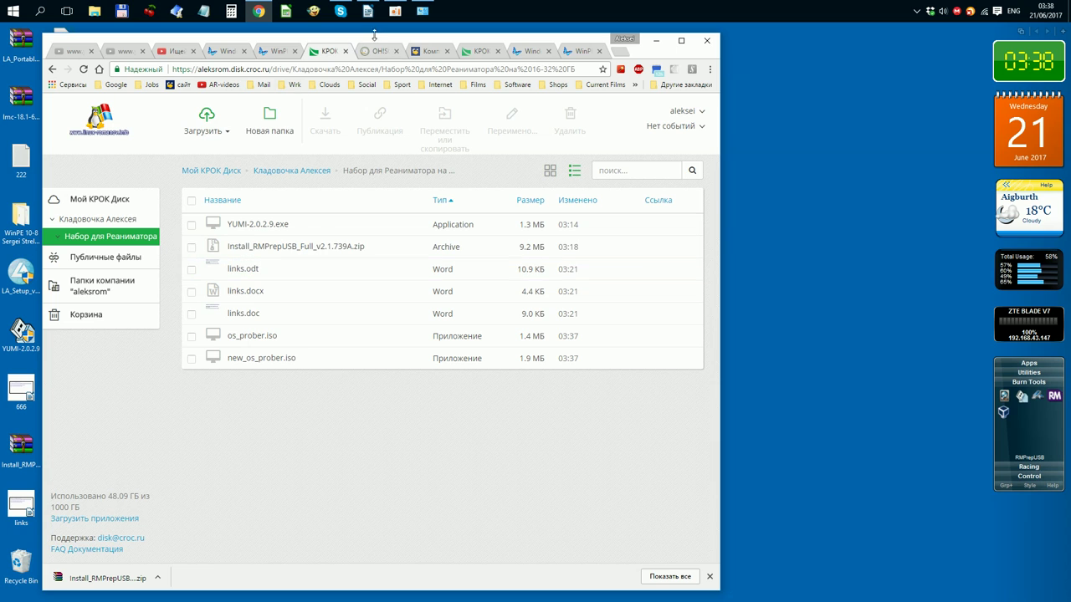
# Step: Switch to links.docx in LibreOffice Writer and highlight the link for Windows 10 (v1511) RUS-ENG x86-x64 -20in1
pyautogui.click(368, 11)
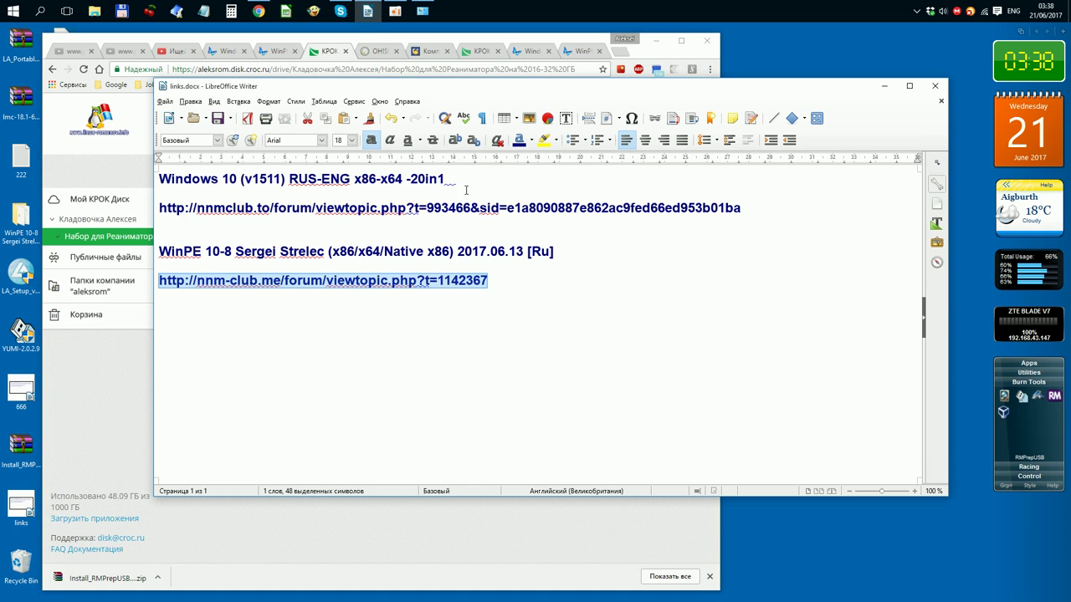
pyautogui.click(447, 315)
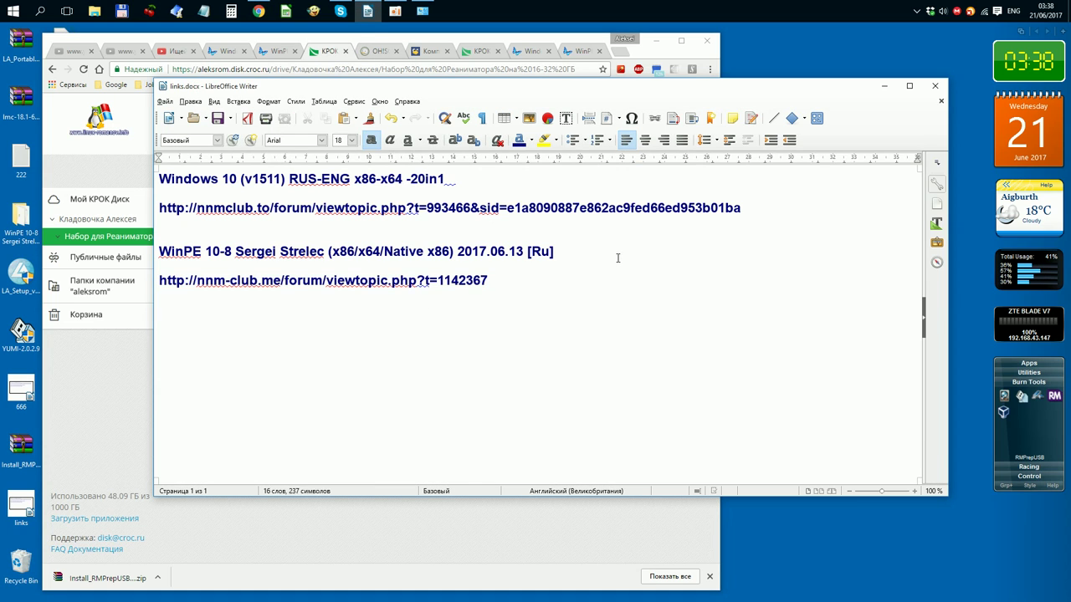
pyautogui.moveTo(741, 207); pyautogui.dragTo(159, 211)
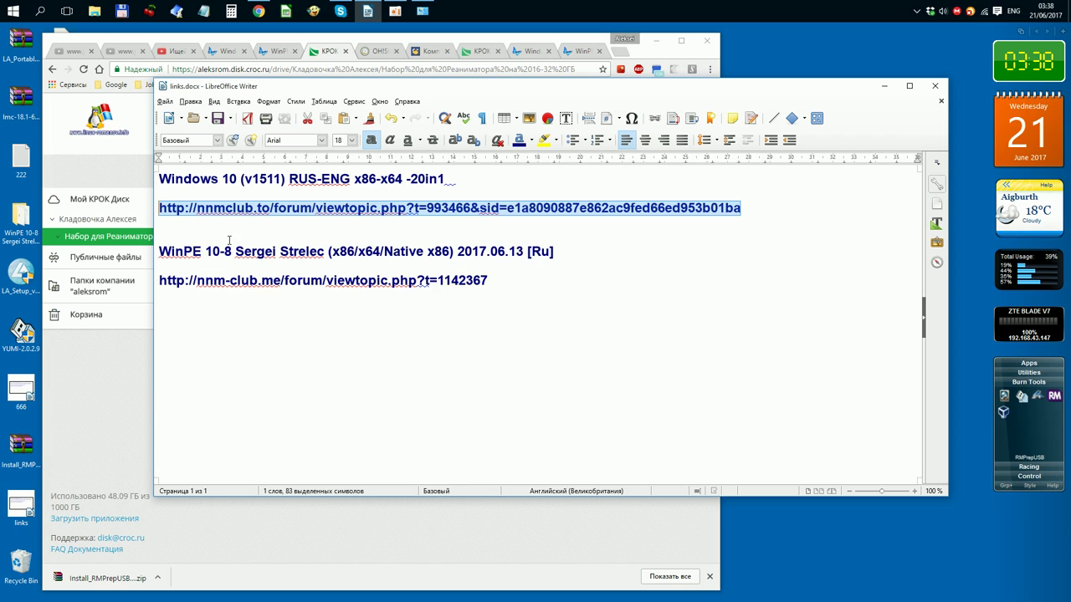
# Step: Switch to the WinPE 10-8 Sergei Strelec forum page in Chrome and examine its description and the poster's rating
pyautogui.click(583, 51)
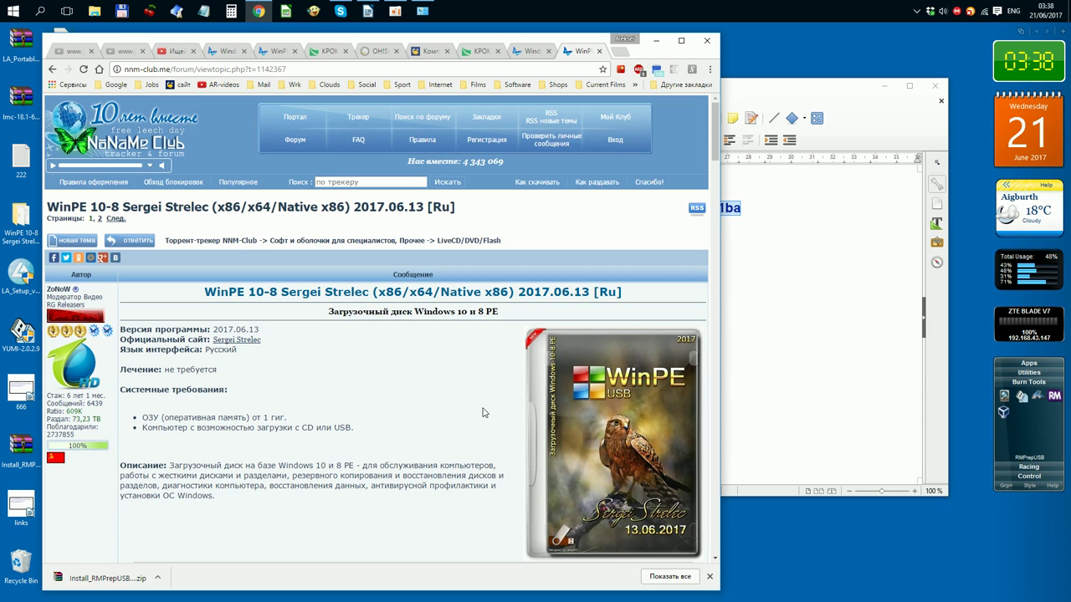
pyautogui.scroll(-1, 482, 412)
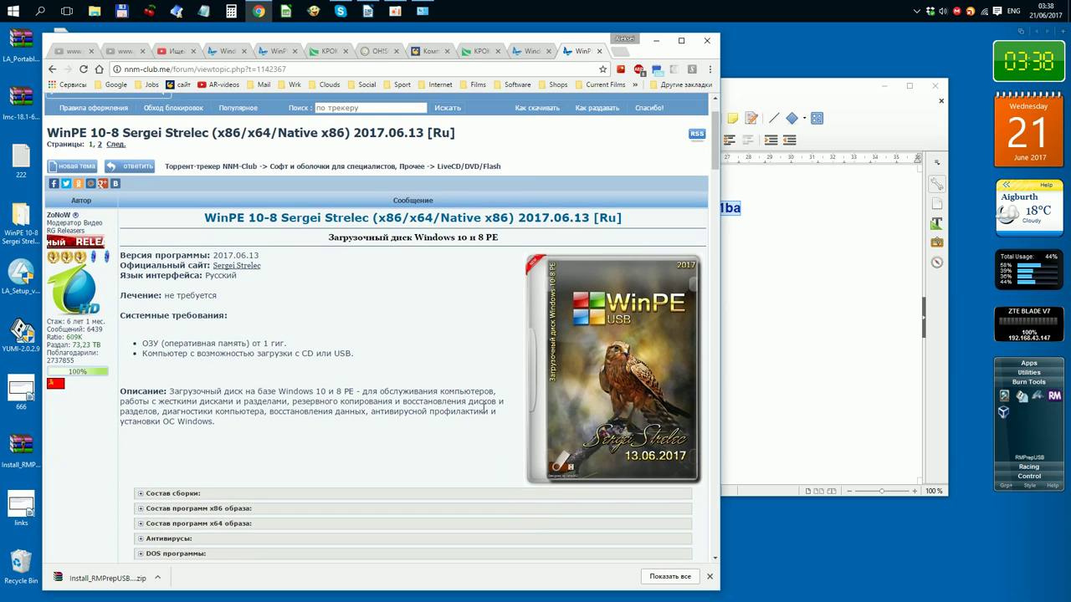
pyautogui.scroll(1, 484, 407)
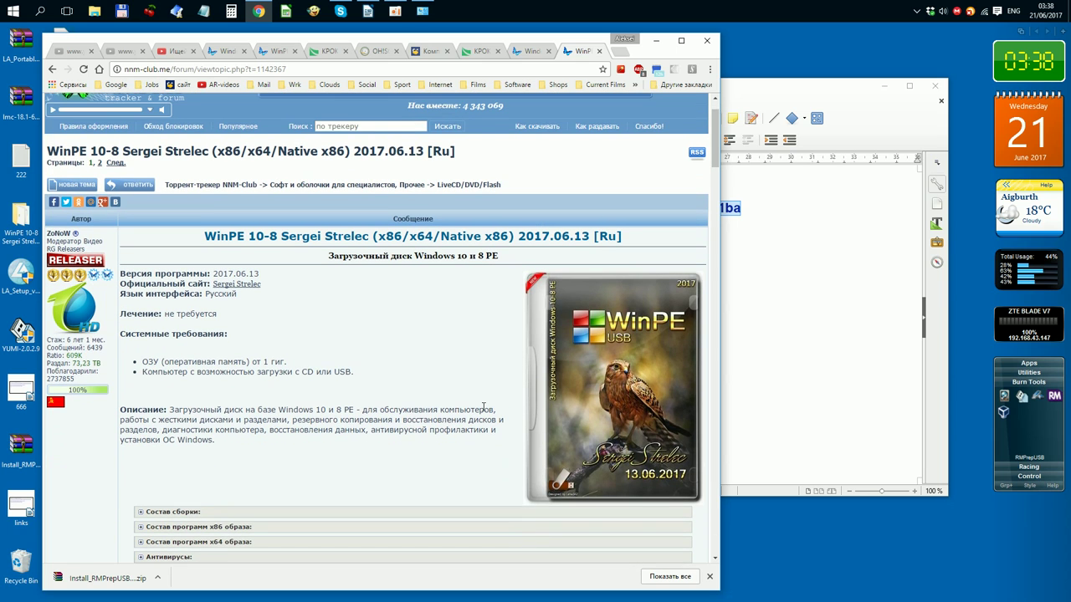
pyautogui.scroll(1, 483, 410)
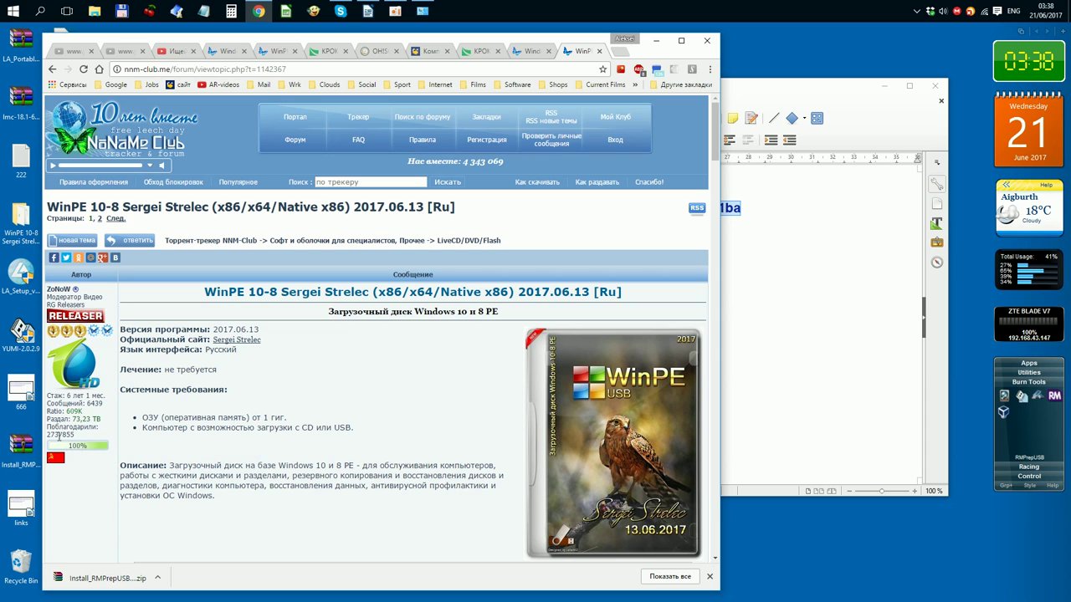
pyautogui.moveTo(68, 446)
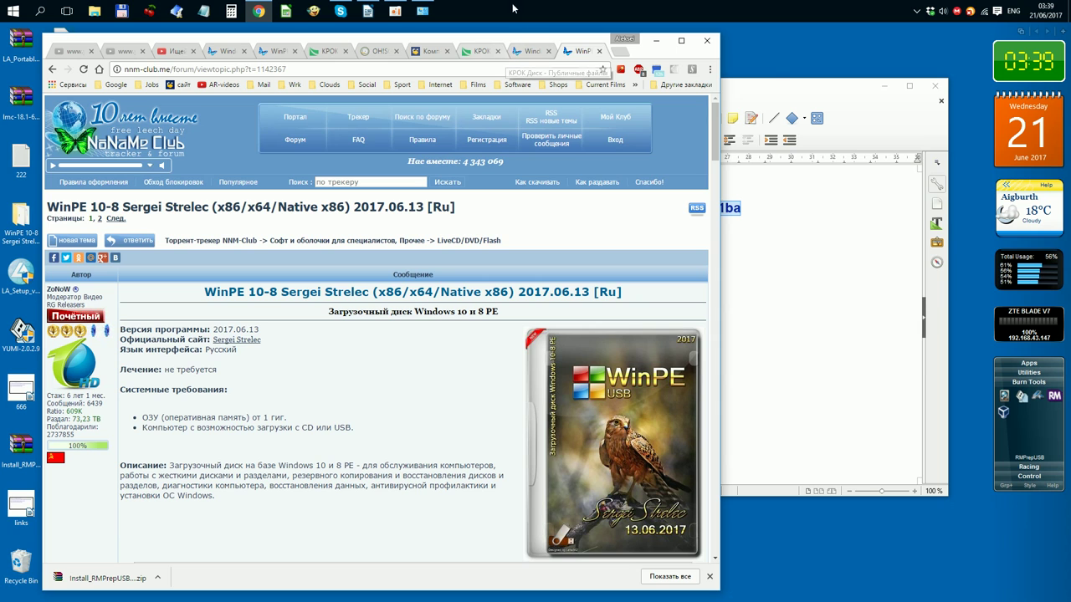
# Step: Examine the Windows 10 (v1511) forum post's description and uploader rating, and minimize Chrome and Writer
pyautogui.click(535, 50)
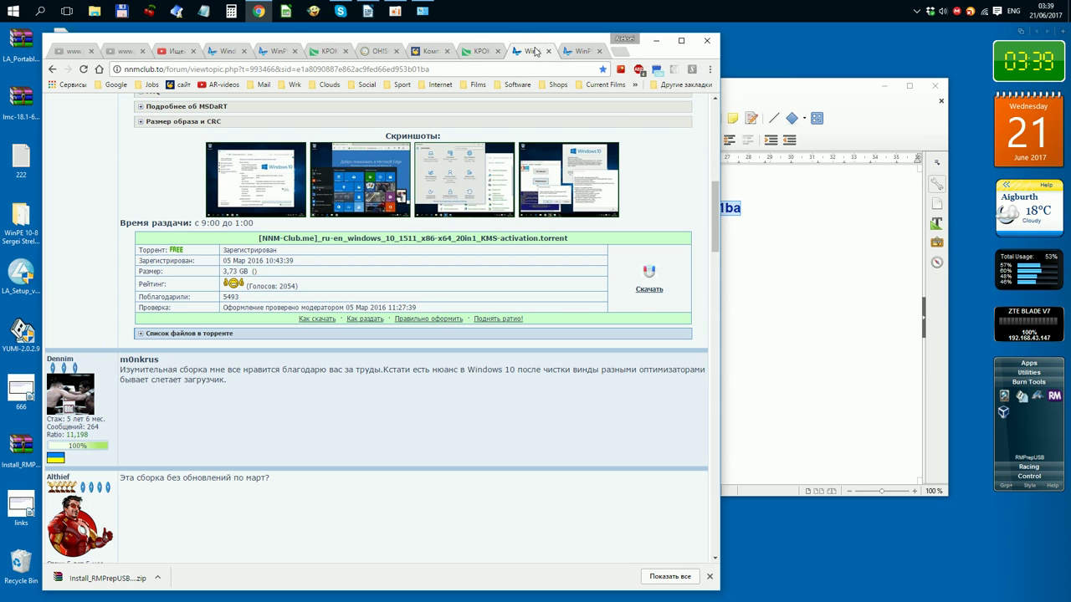
pyautogui.scroll(3, 437, 336)
pyautogui.scroll(3, 437, 337)
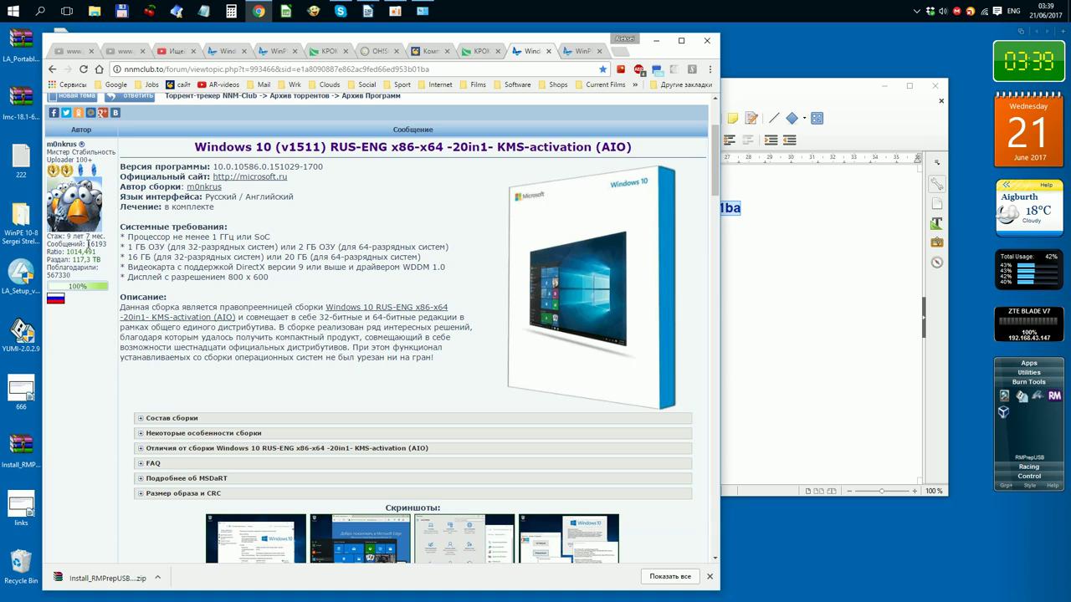
pyautogui.moveTo(73, 288)
pyautogui.click(656, 40)
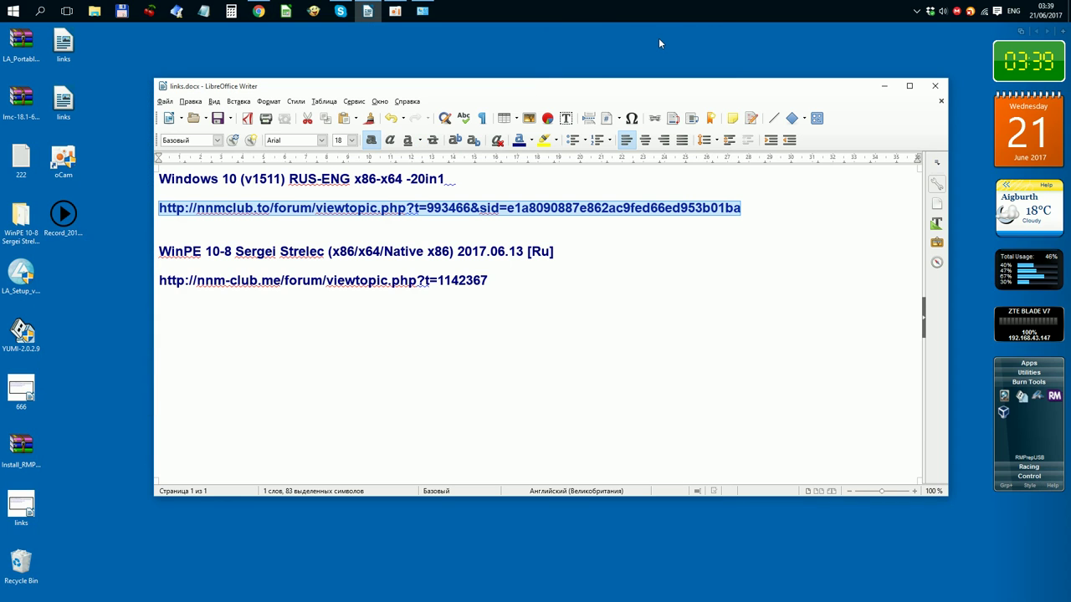
pyautogui.click(884, 86)
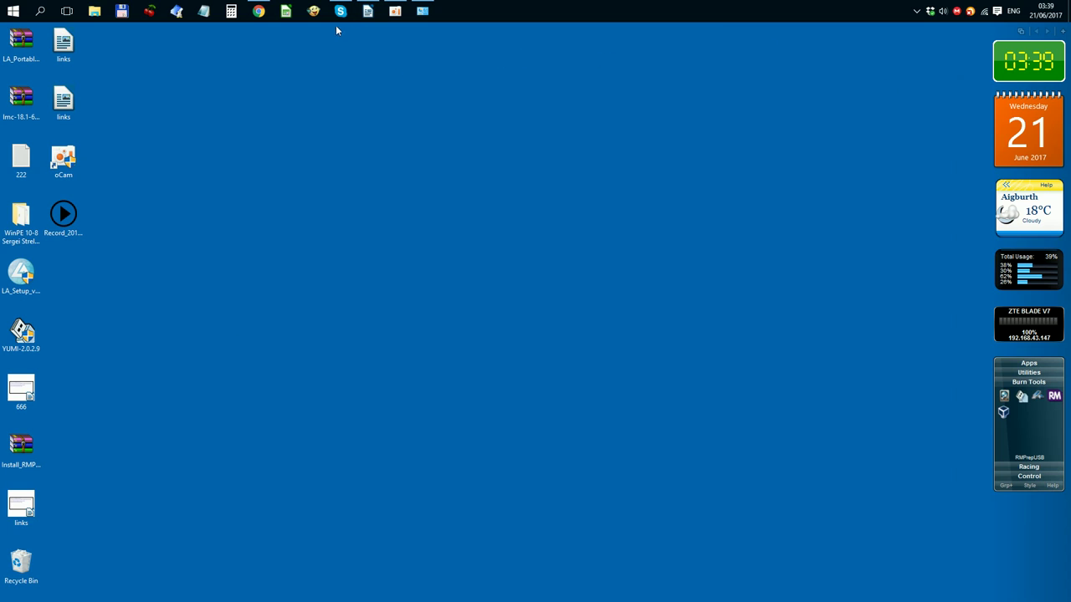
# Step: Bring Chrome back and view the file list in the public folder and in the owner's cloud drive folder
pyautogui.click(259, 12)
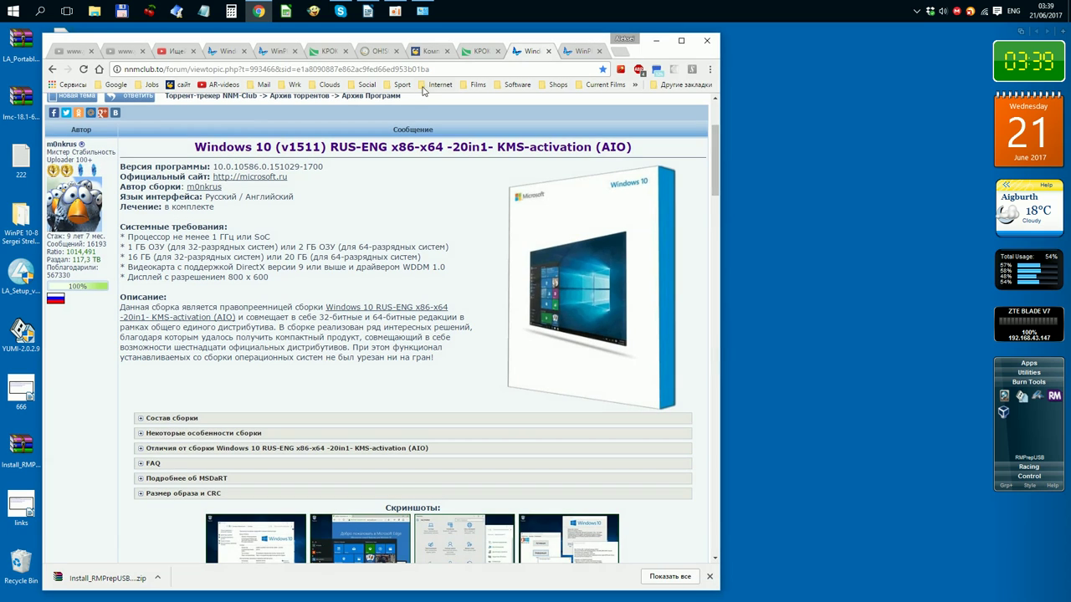
pyautogui.click(478, 51)
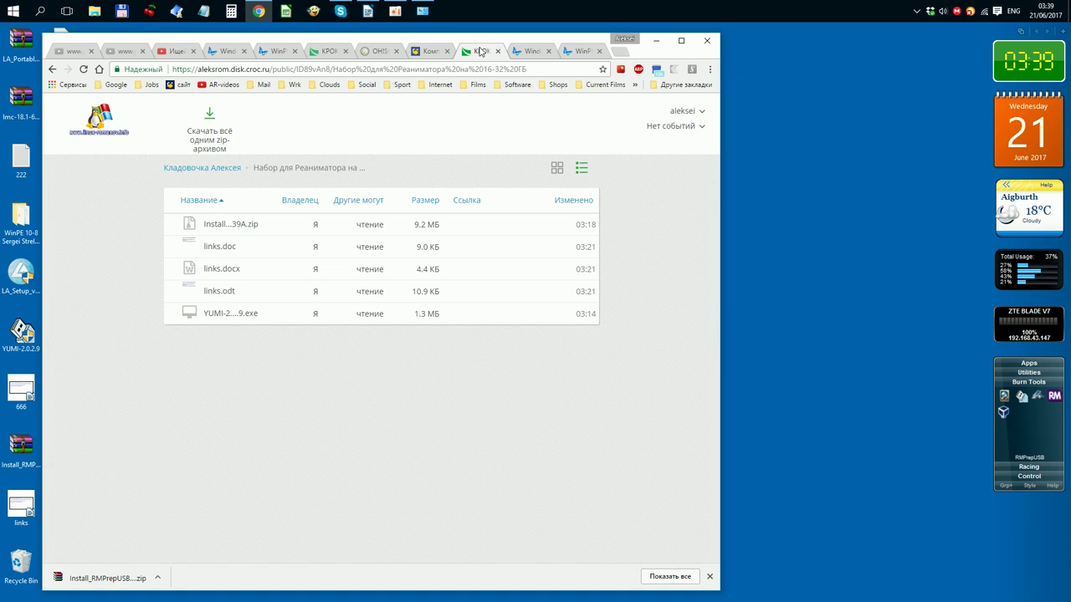
pyautogui.click(331, 51)
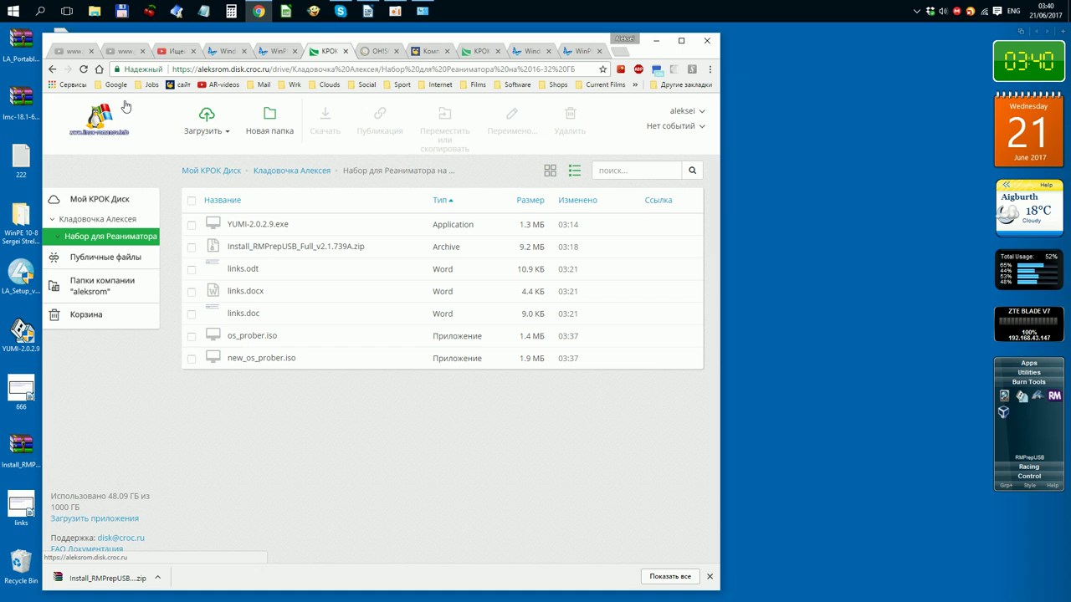
# Step: Launch Free Download Manager from the installed programs and bring up its main window
pyautogui.click(14, 12)
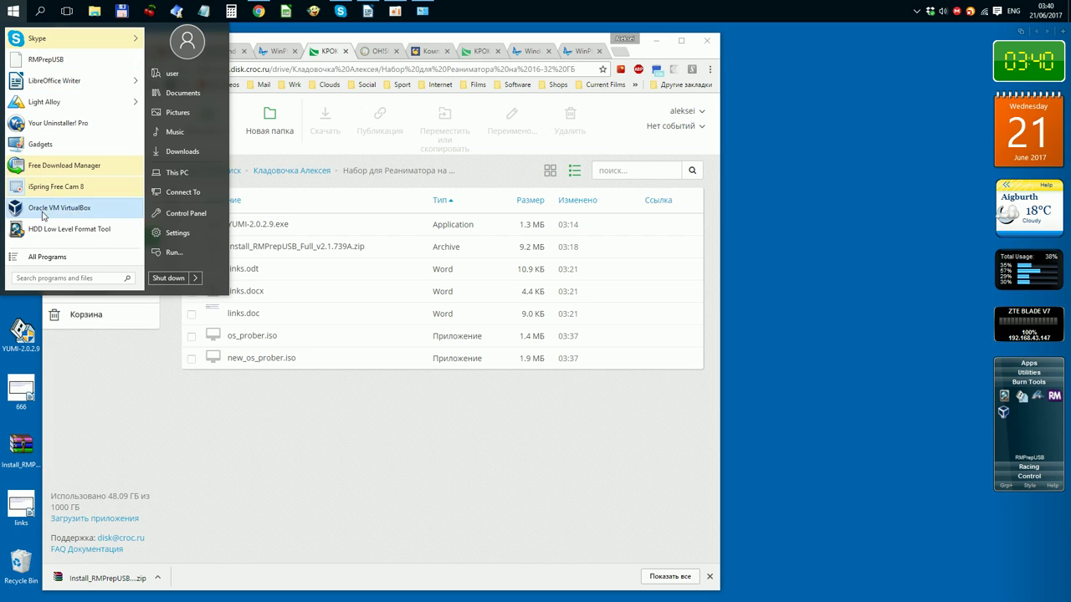
pyautogui.click(40, 261)
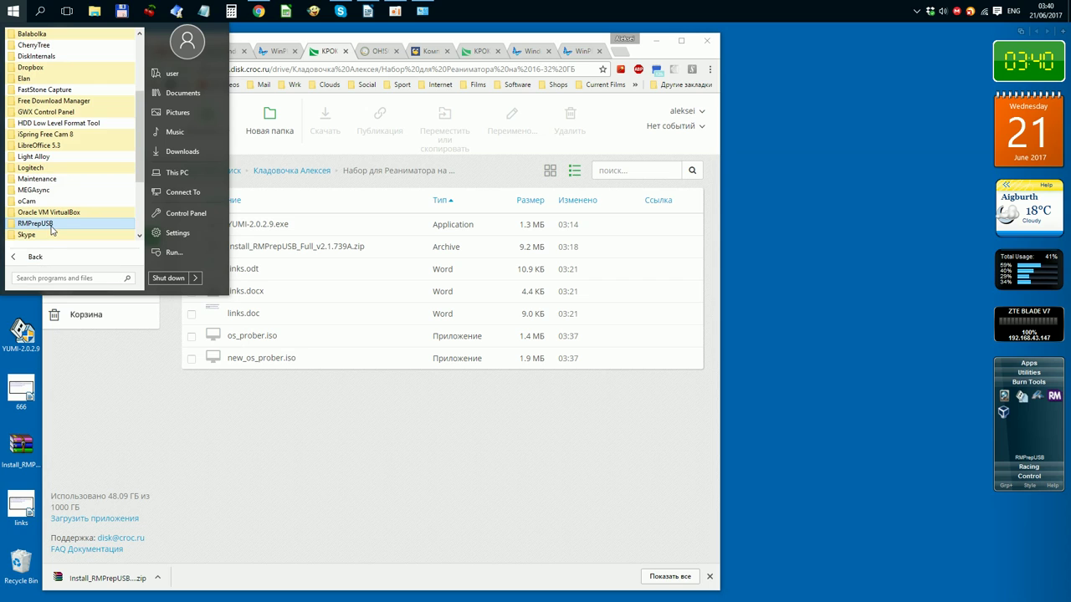
pyautogui.click(84, 101)
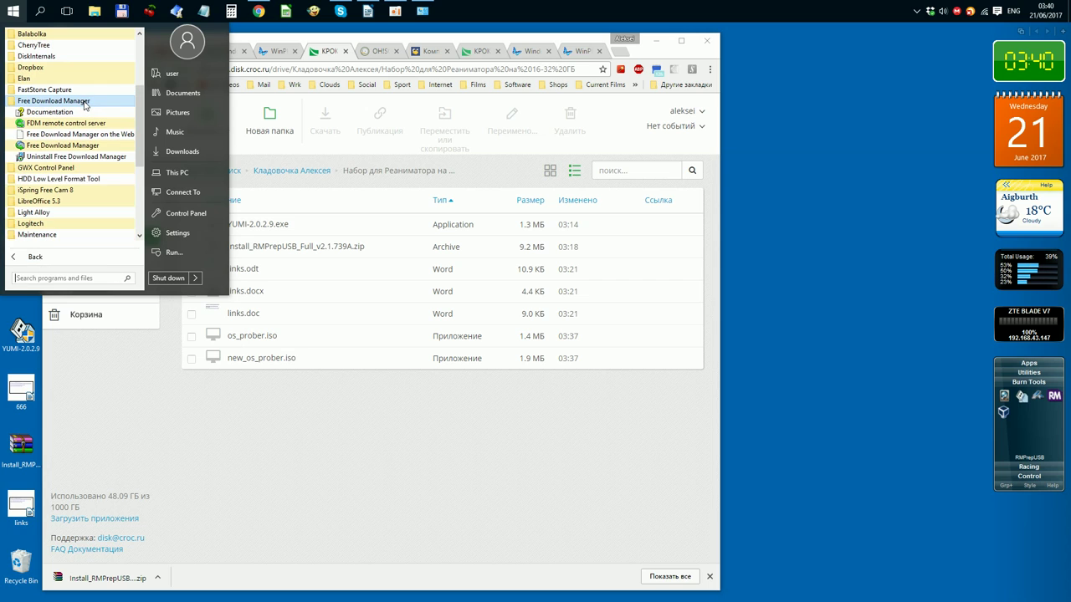
pyautogui.click(67, 147)
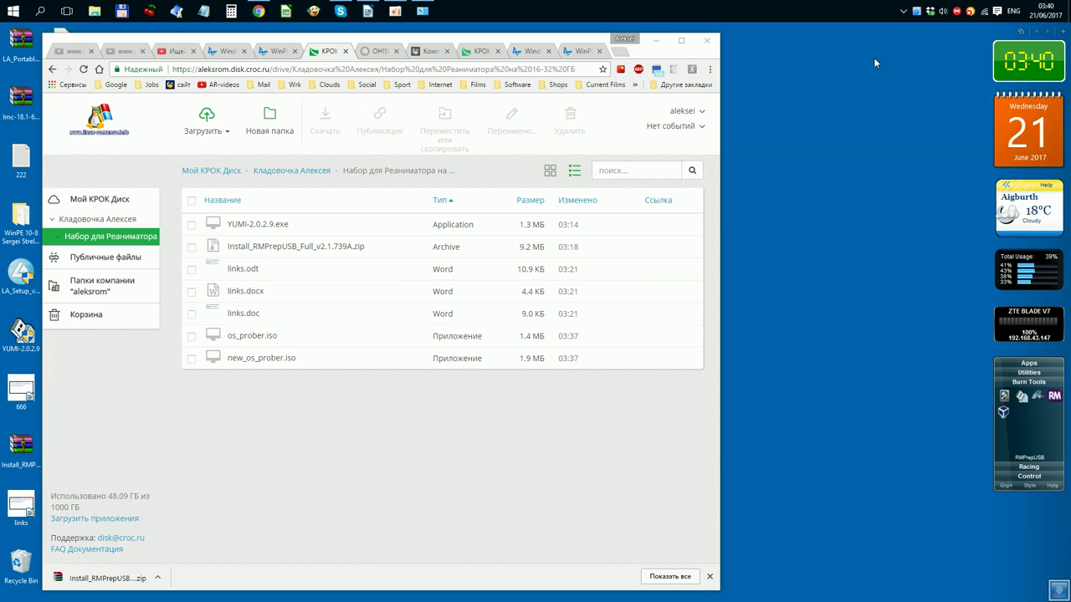
pyautogui.click(917, 11)
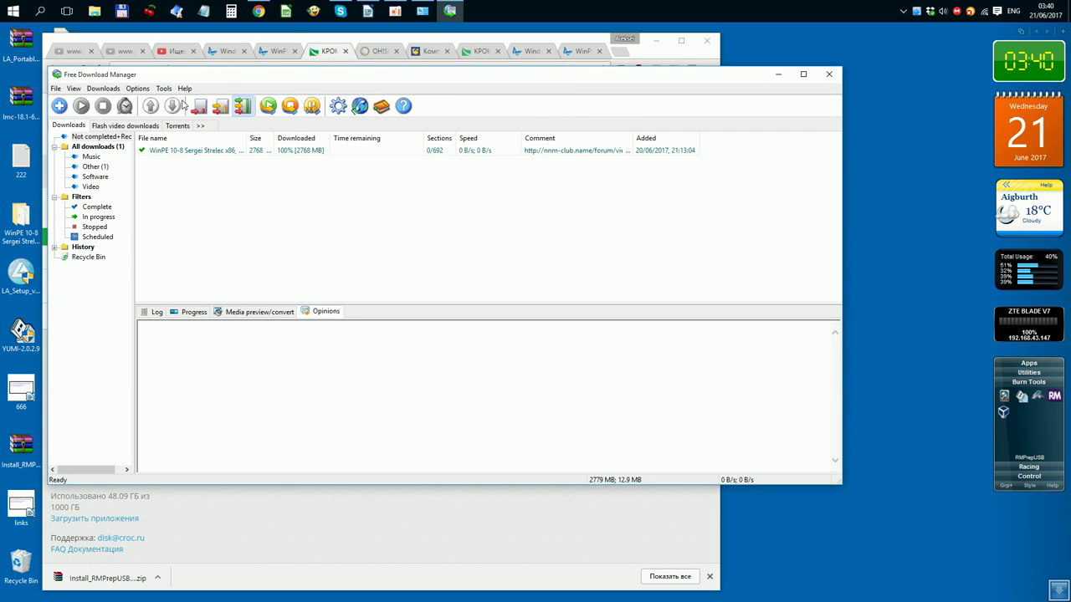
# Step: Change the Free Download Manager interface language to Russian
pyautogui.click(147, 89)
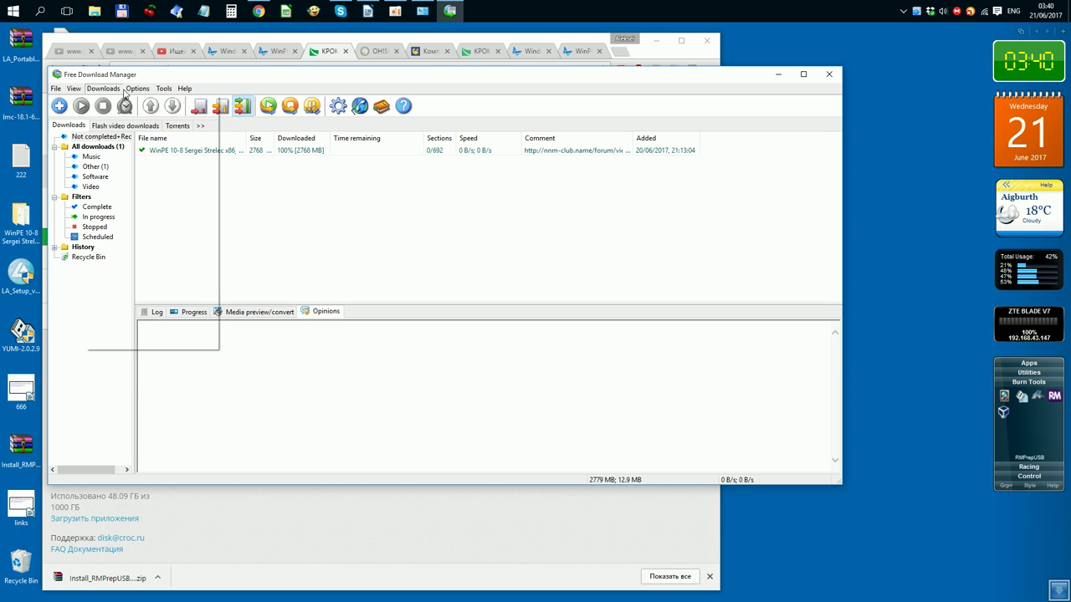
pyautogui.moveTo(73, 89)
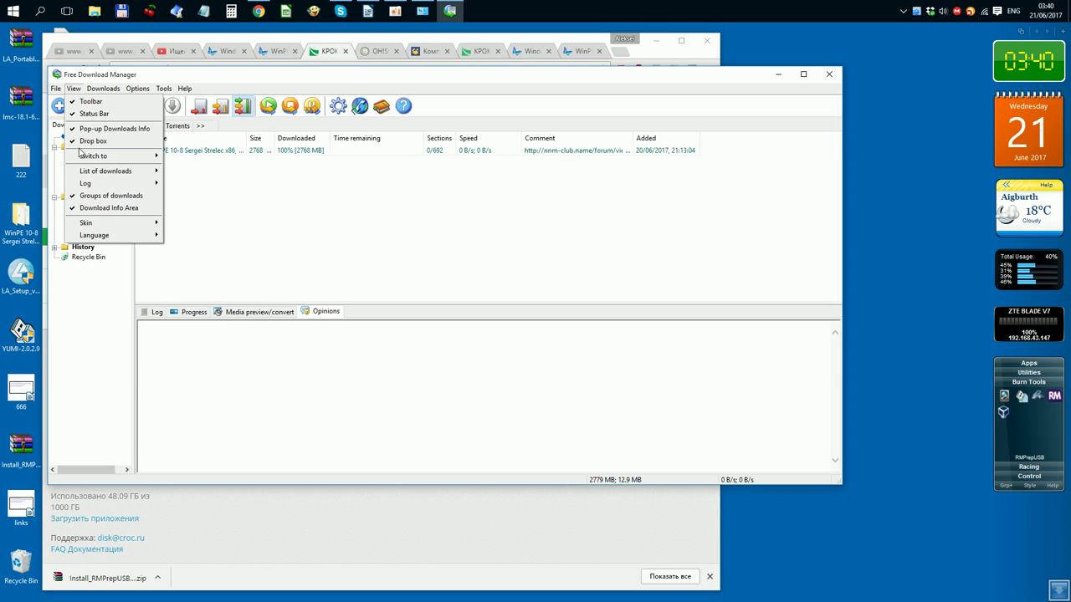
pyautogui.moveTo(84, 157)
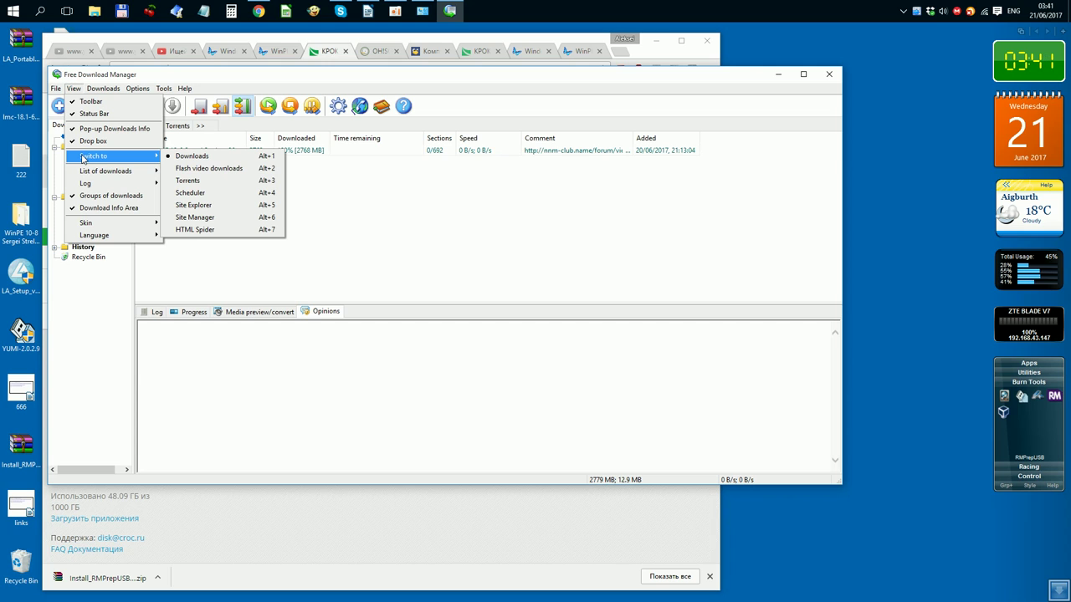
pyautogui.moveTo(92, 236)
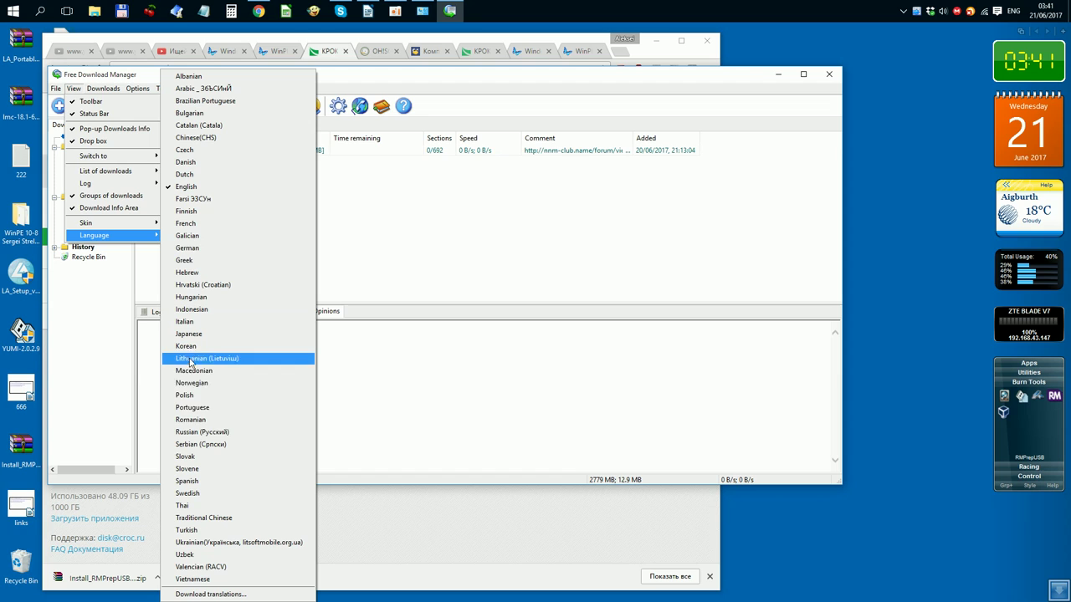
pyautogui.click(190, 432)
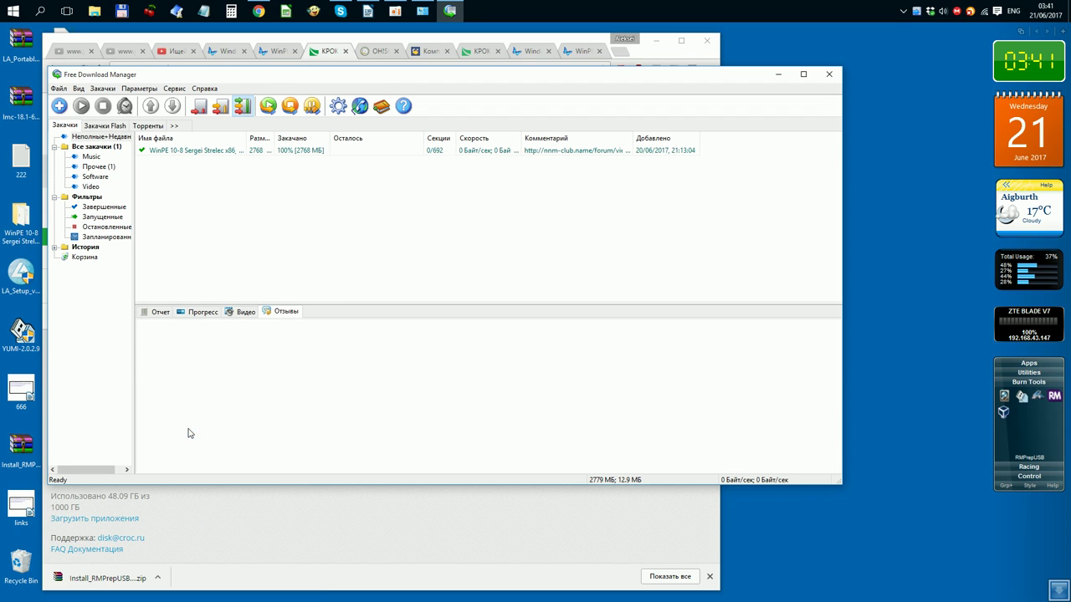
# Step: Visit the Free Download Manager home page from the program, close the browser page, and minimize Free Download Manager and Chrome
pyautogui.click(204, 90)
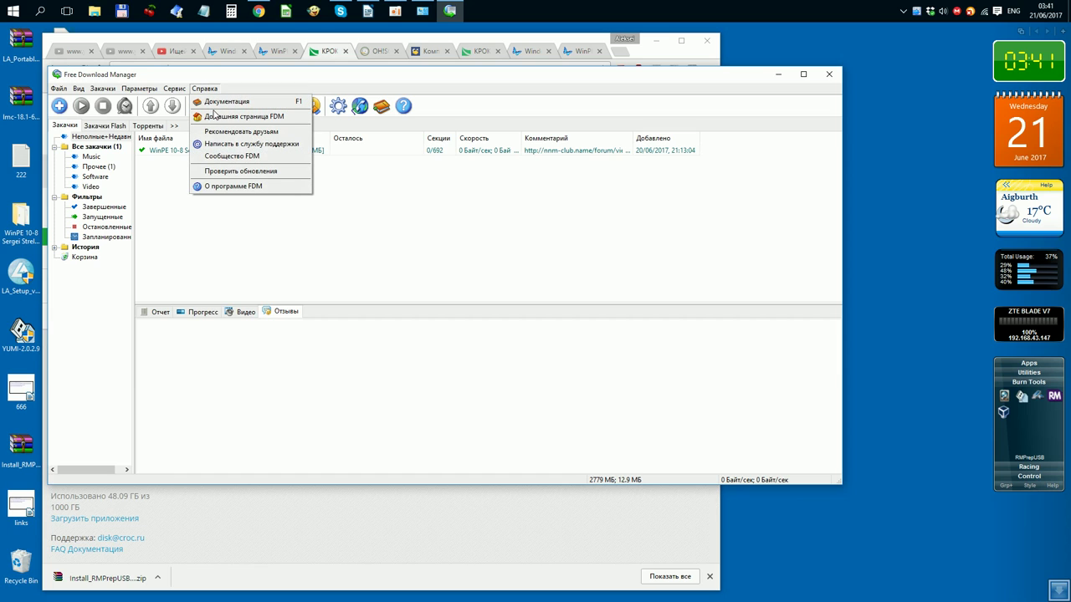
pyautogui.click(216, 117)
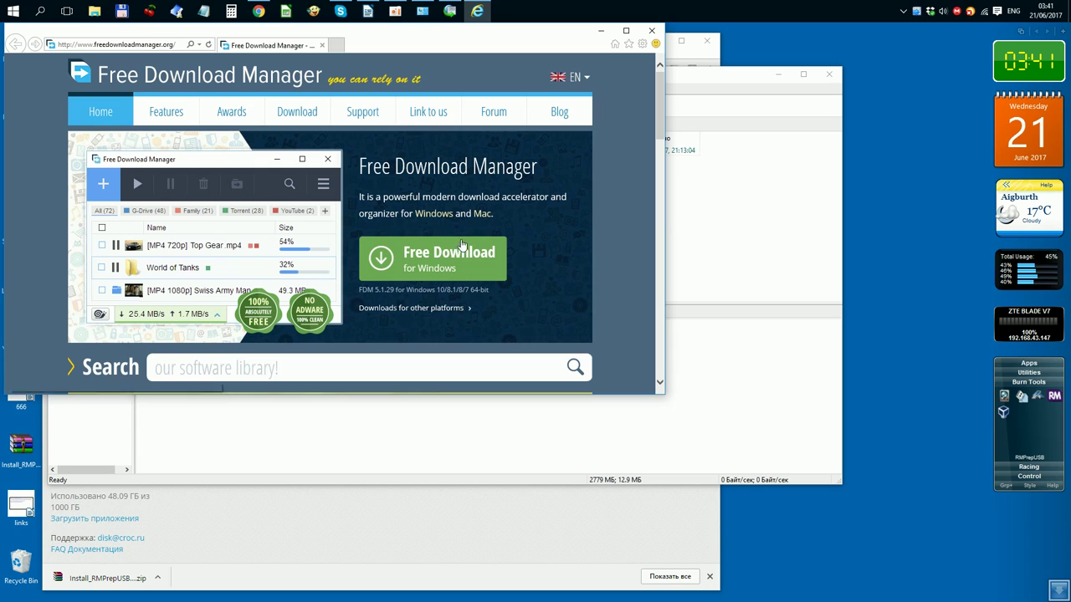
pyautogui.click(650, 33)
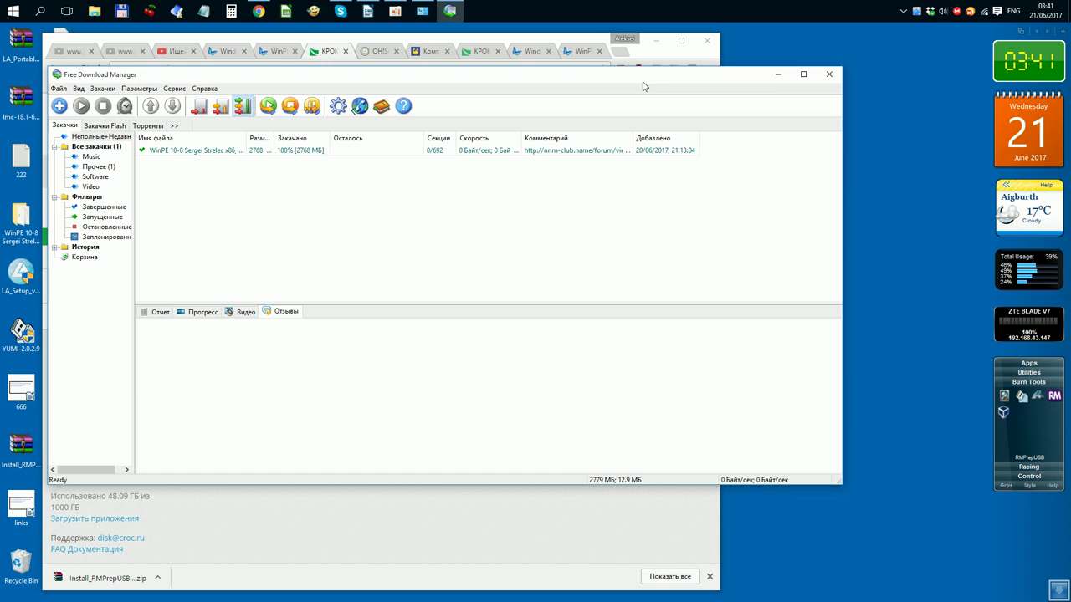
pyautogui.click(779, 76)
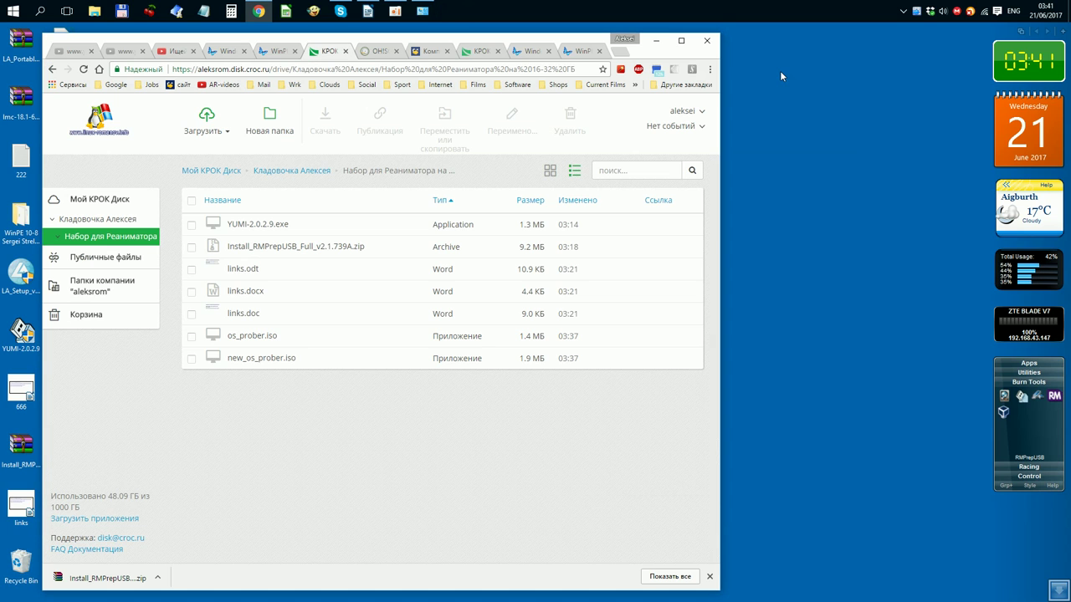
pyautogui.click(657, 41)
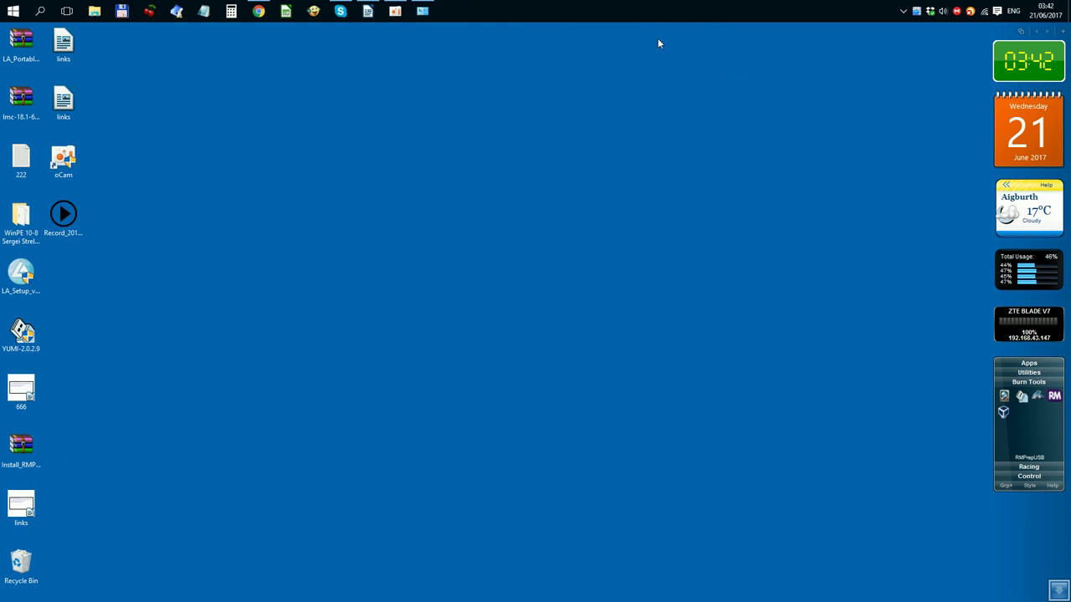
# Step: Switch to File Explorer, check the MULTIBOOT (I:) drive under This PC and open it to view its contents
pyautogui.click(96, 12)
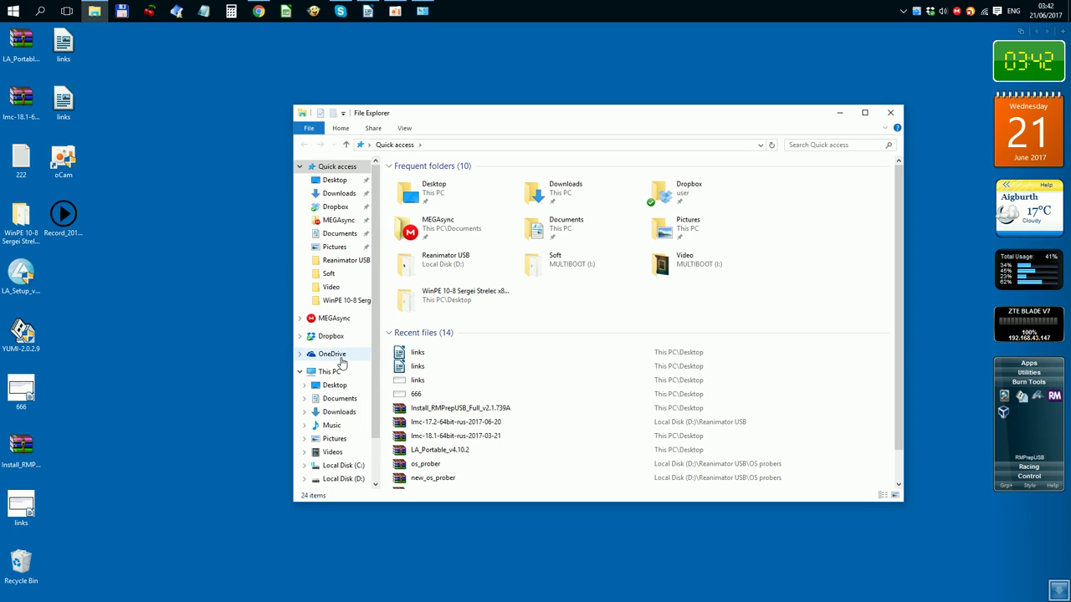
pyautogui.scroll(-1, 341, 362)
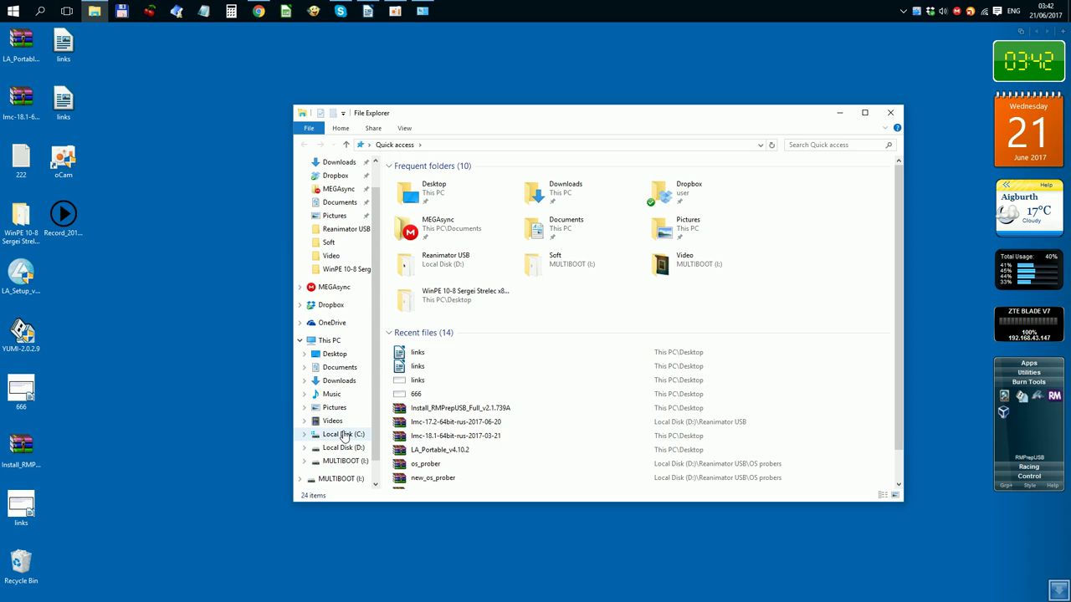
pyautogui.click(335, 340)
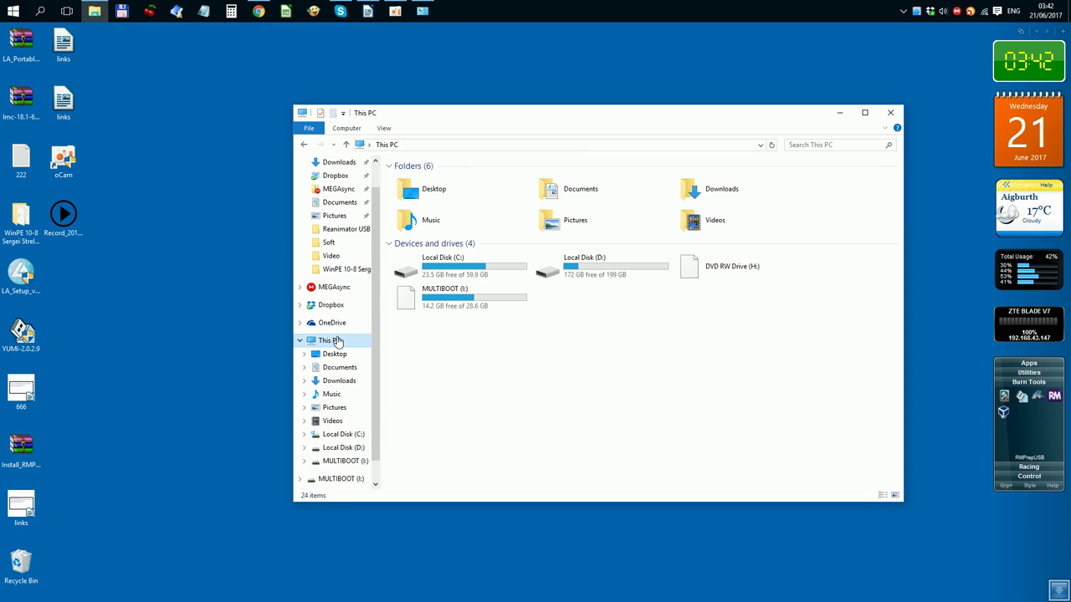
pyautogui.click(471, 309)
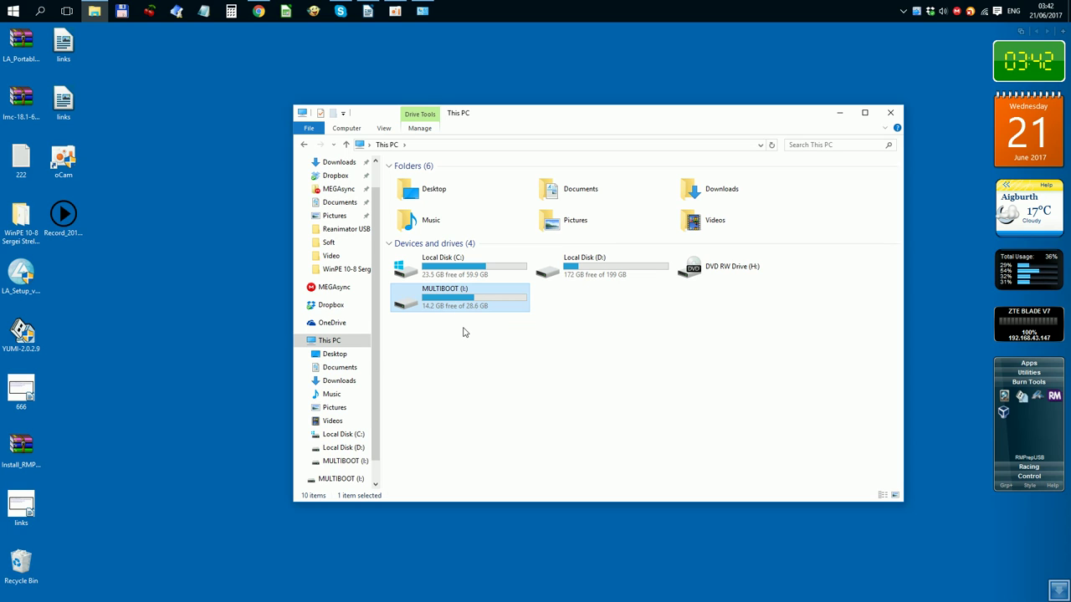
pyautogui.moveTo(455, 295)
pyautogui.doubleClick(465, 295)
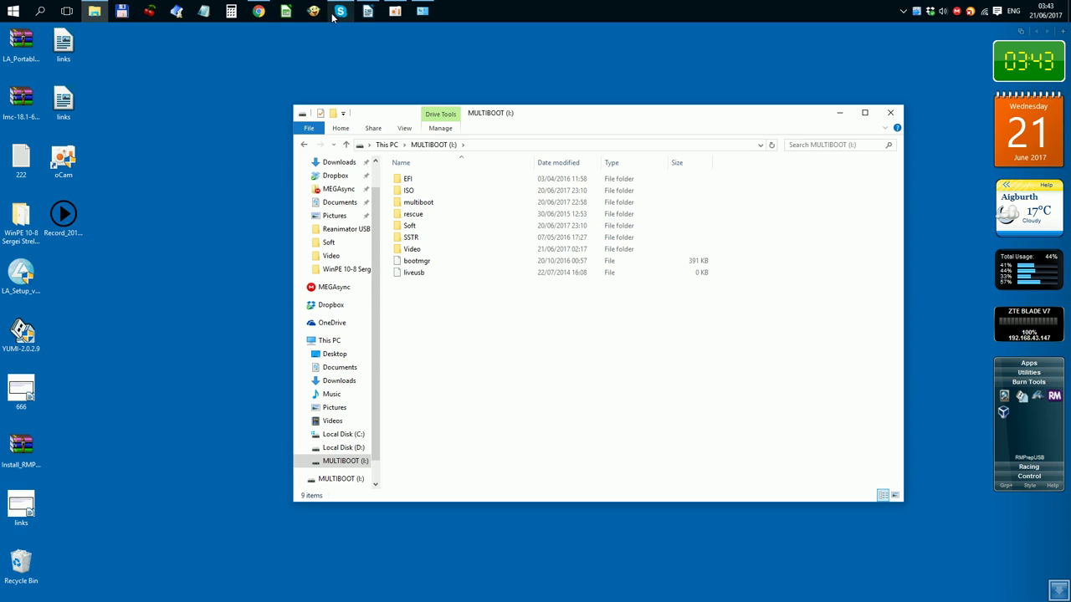
# Step: View the cloud folders "Чудо флешка Реаниматор 8 ГБ" and "Набор для Реаниматора на 16-32 ГБ" in Chrome, and minimize Chrome and File Explorer
pyautogui.click(259, 12)
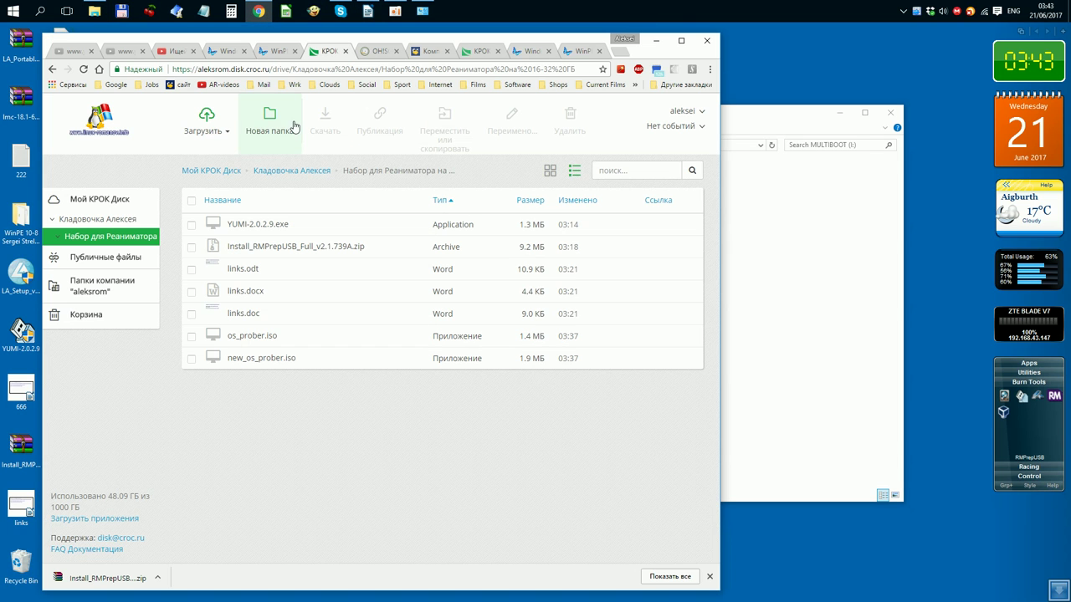
pyautogui.click(267, 170)
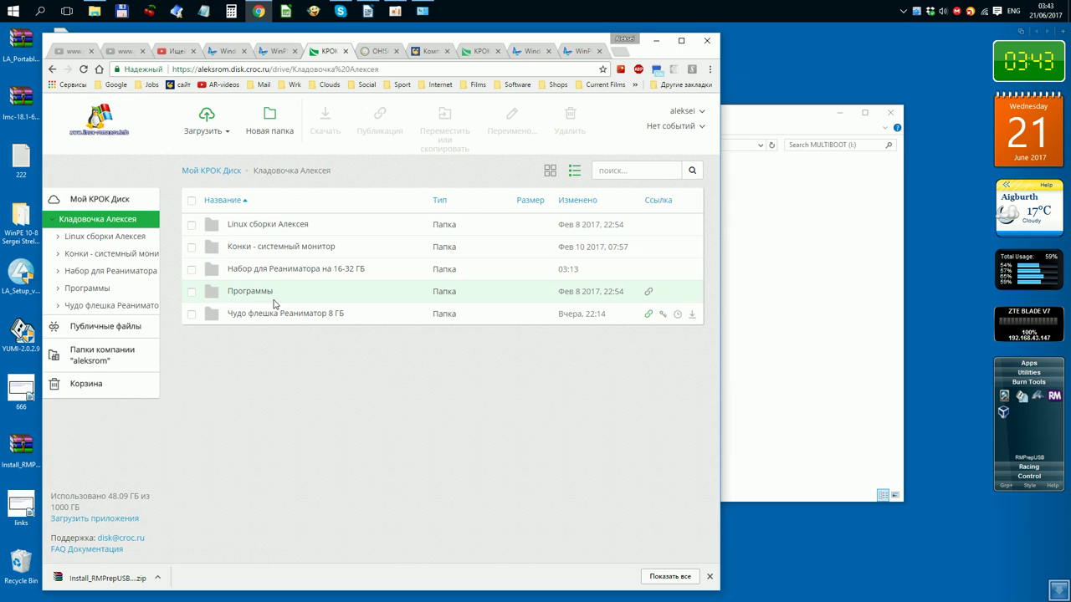
pyautogui.click(275, 313)
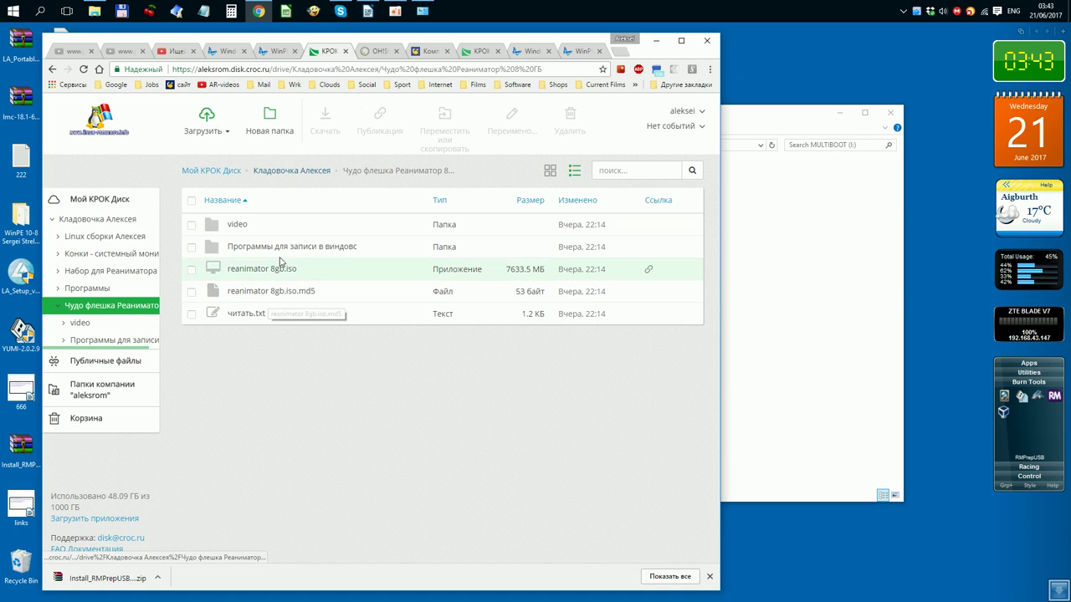
pyautogui.click(296, 172)
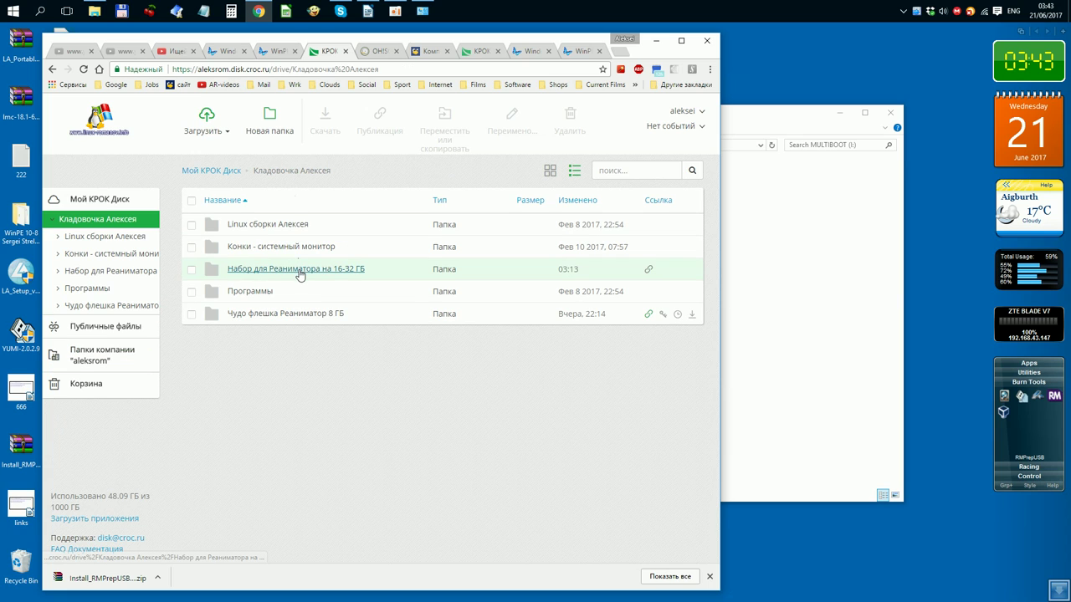
pyautogui.click(301, 274)
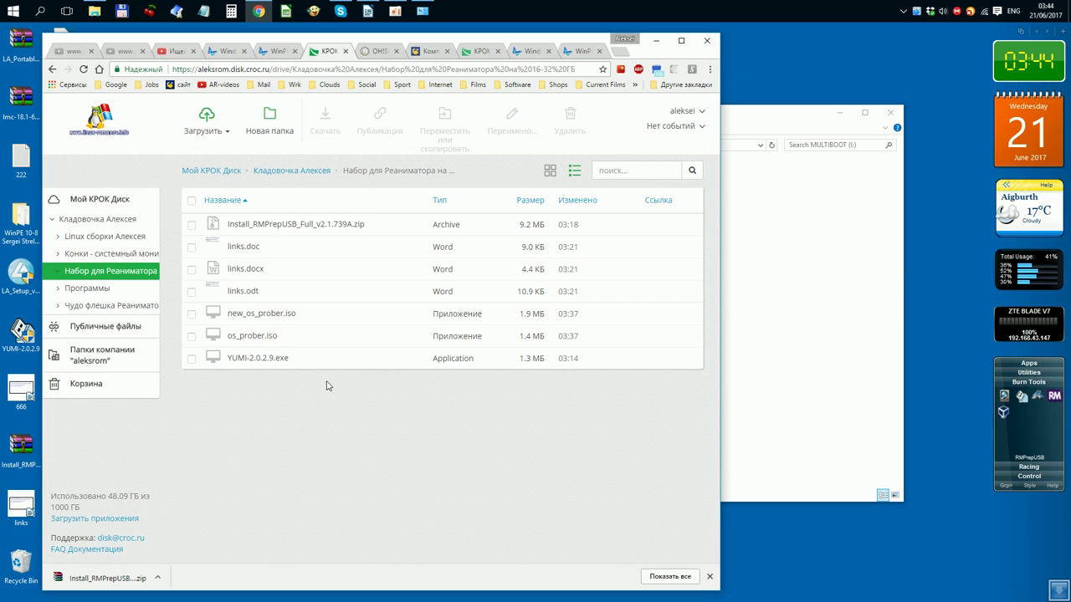
pyautogui.click(657, 40)
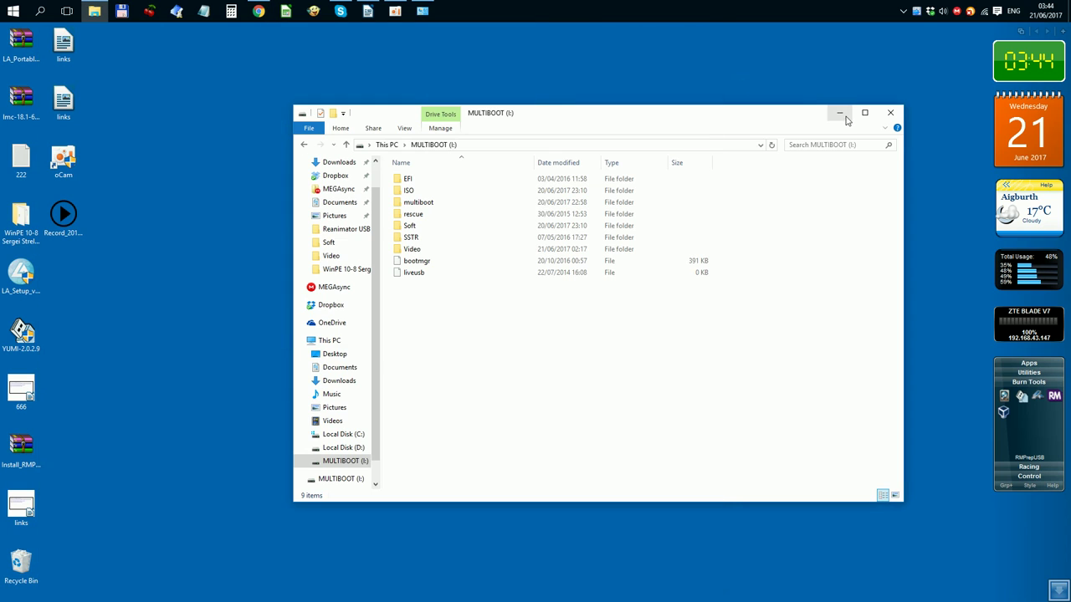
pyautogui.click(839, 113)
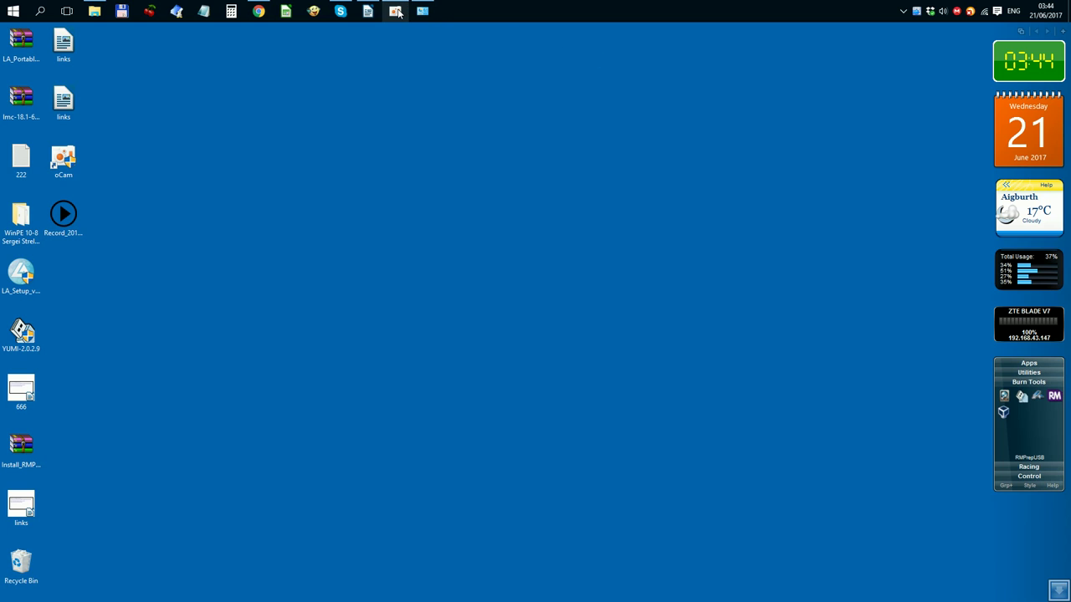